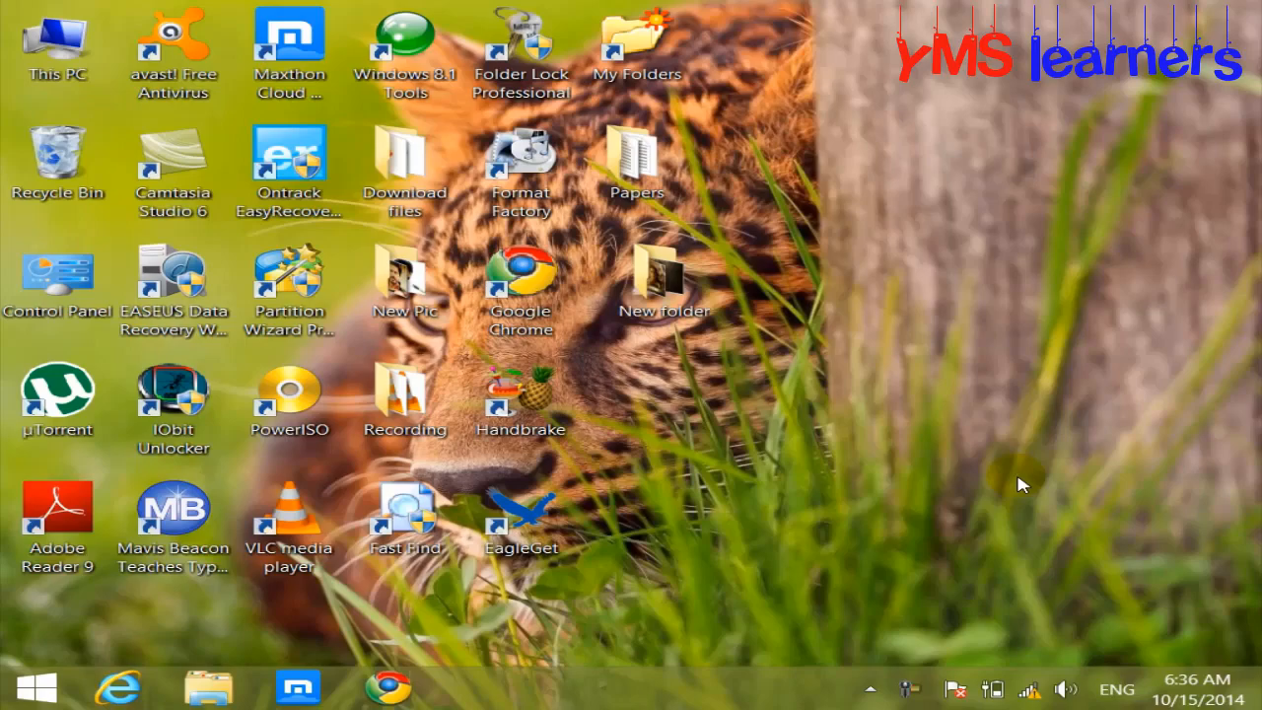
# Step: Launch Word 2013 and create a blank document
pyautogui.press('super')
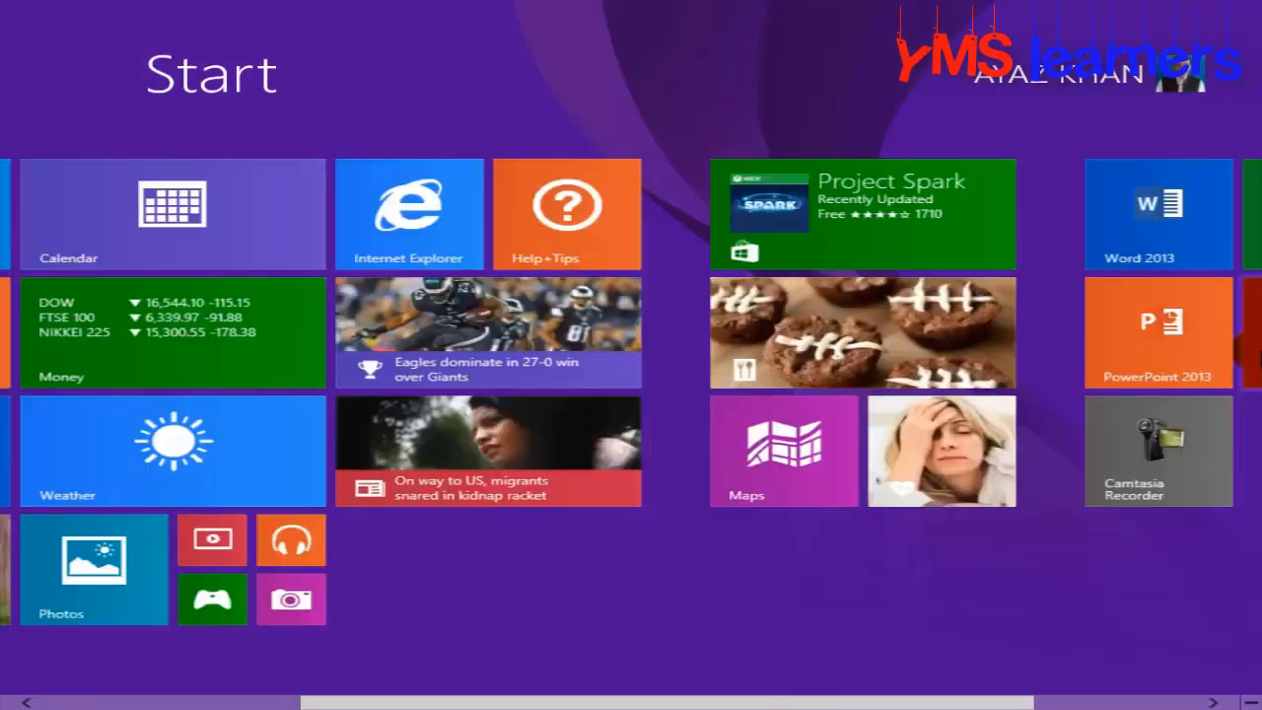
pyautogui.scroll(-3, 929, 141)
pyautogui.click(882, 210)
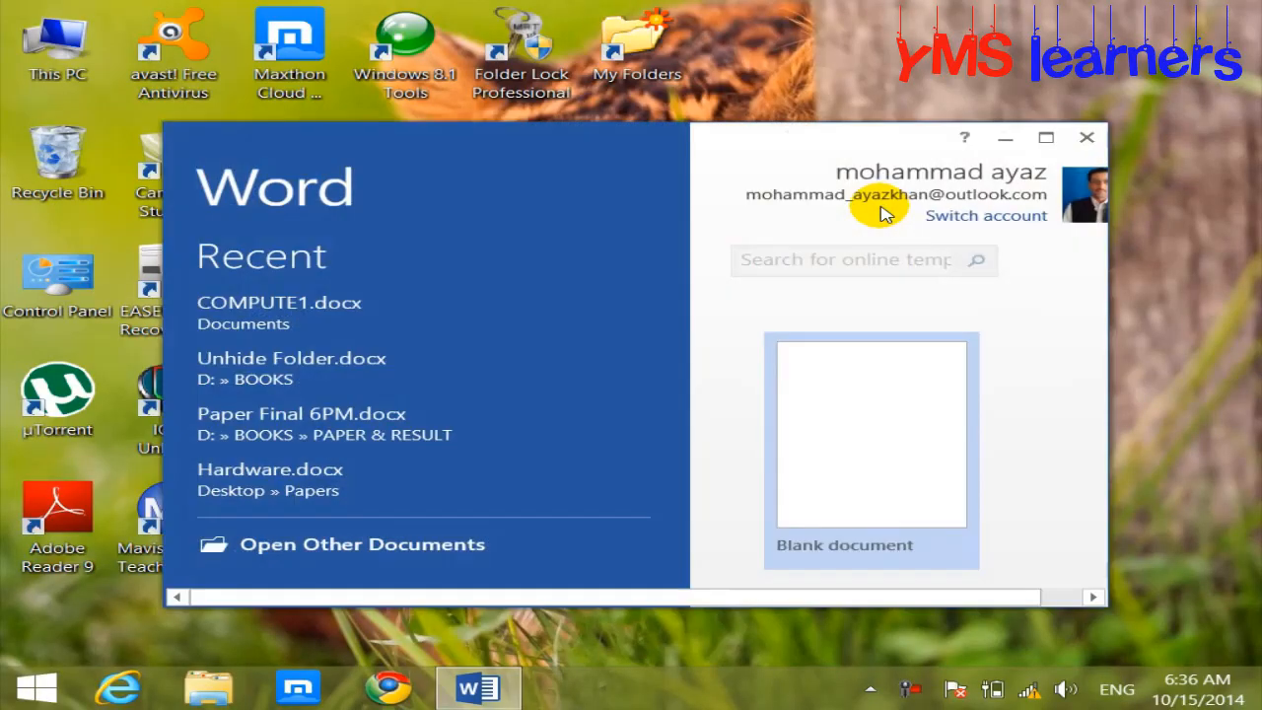
pyautogui.click(877, 340)
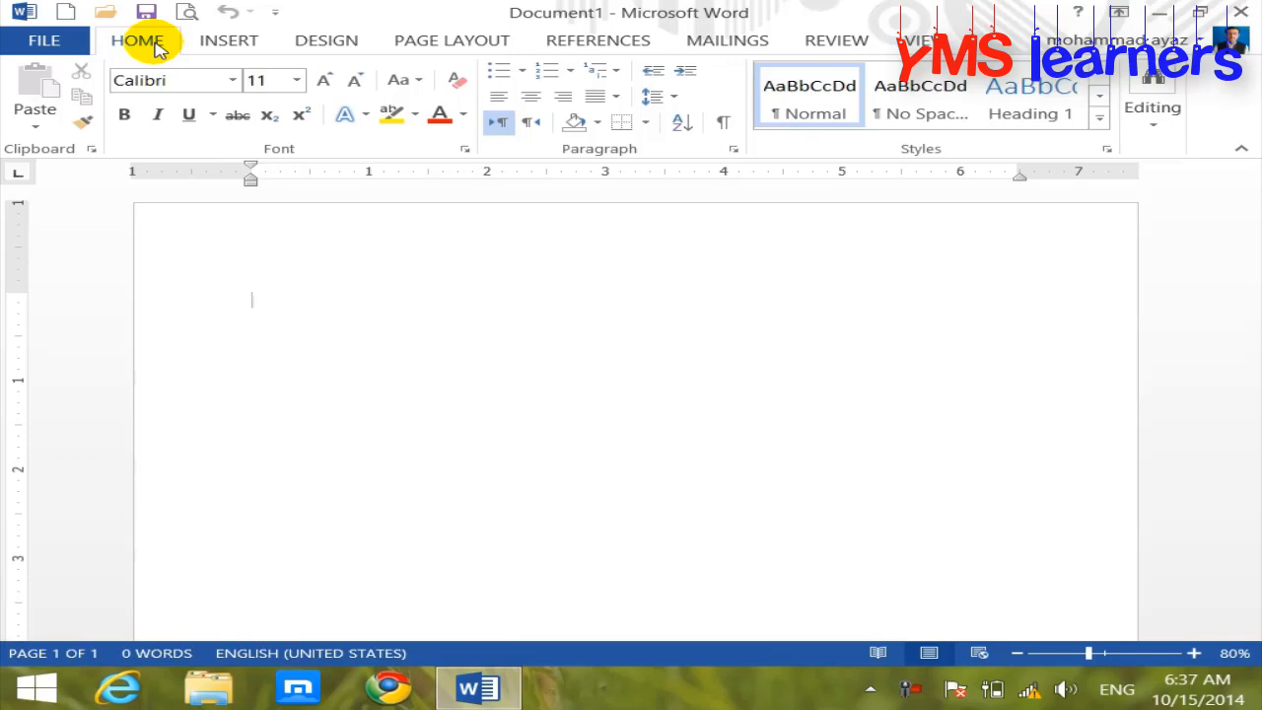
pyautogui.click(230, 42)
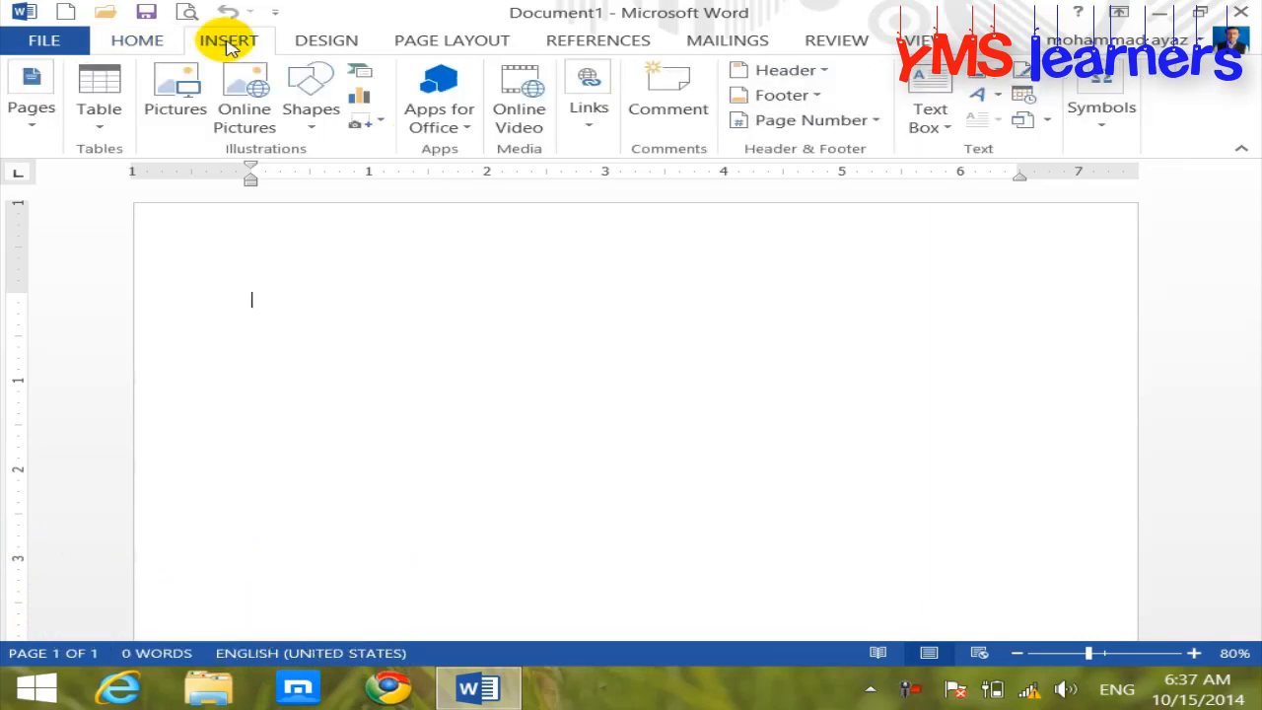
pyautogui.click(140, 42)
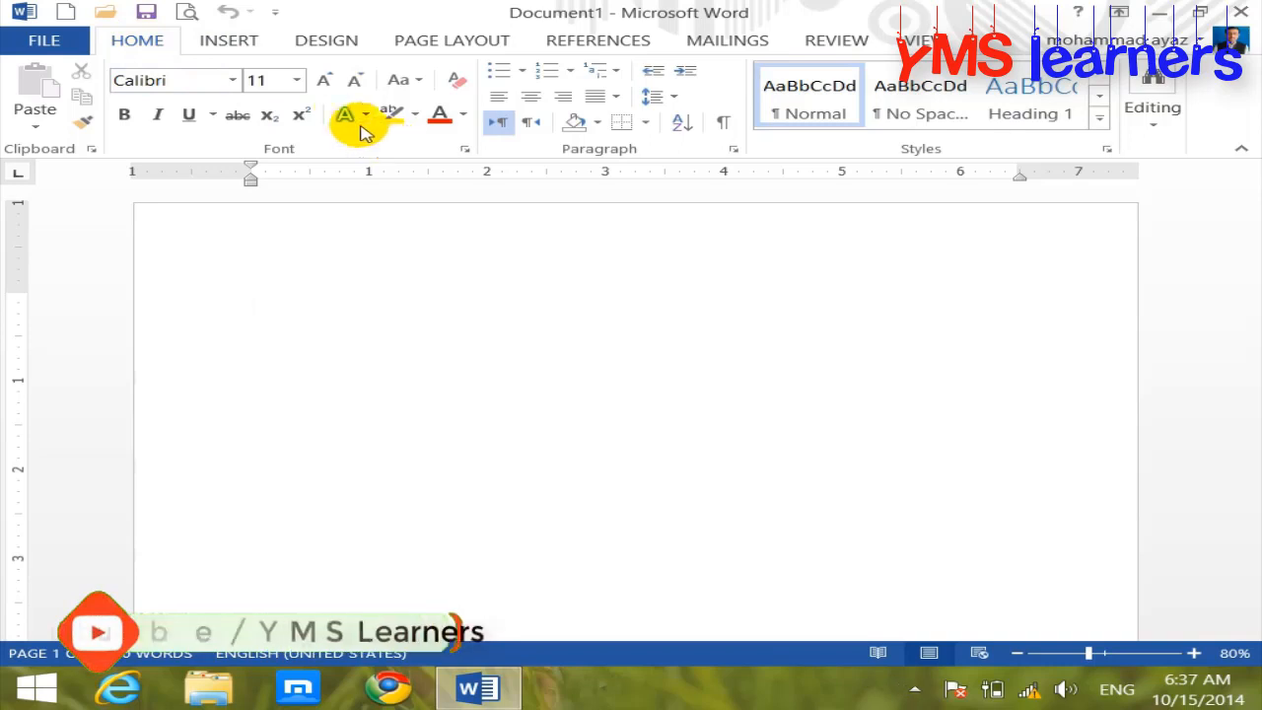
pyautogui.click(232, 42)
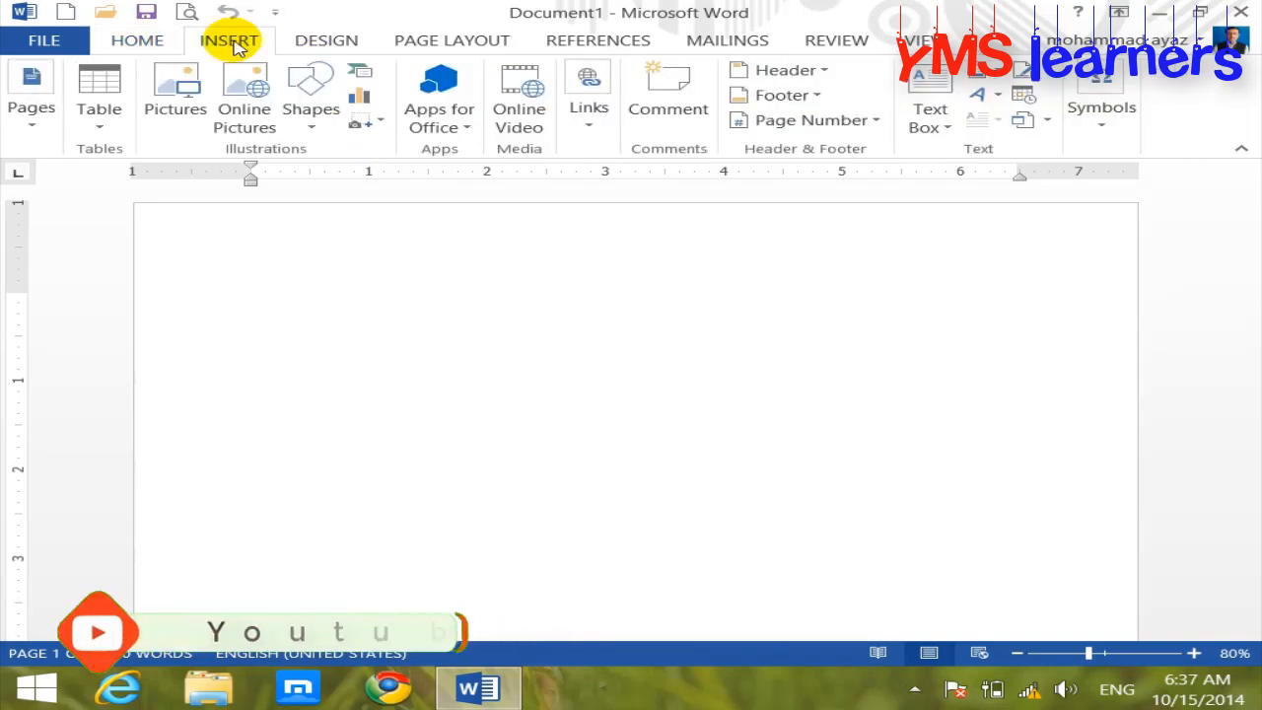
# Step: Enter the heading "Insert Tab:" on the first line of the document and begin a new line
pyautogui.click(330, 340)
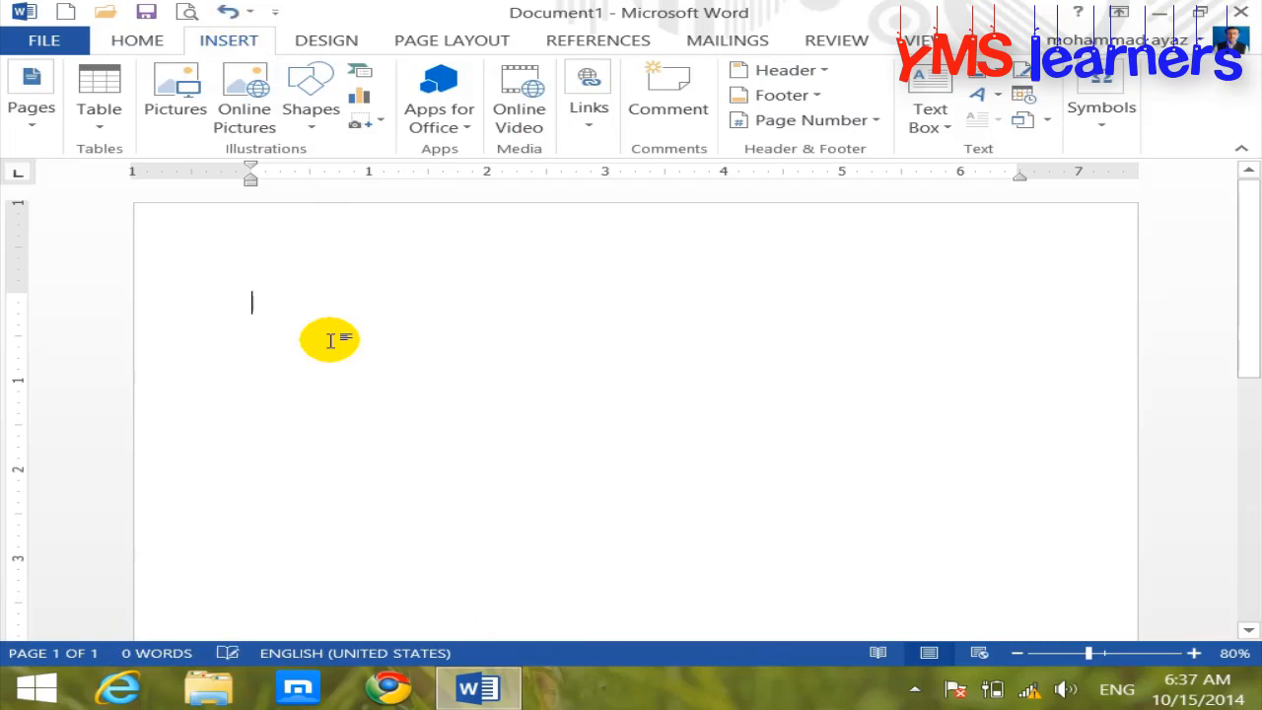
pyautogui.write('insert')
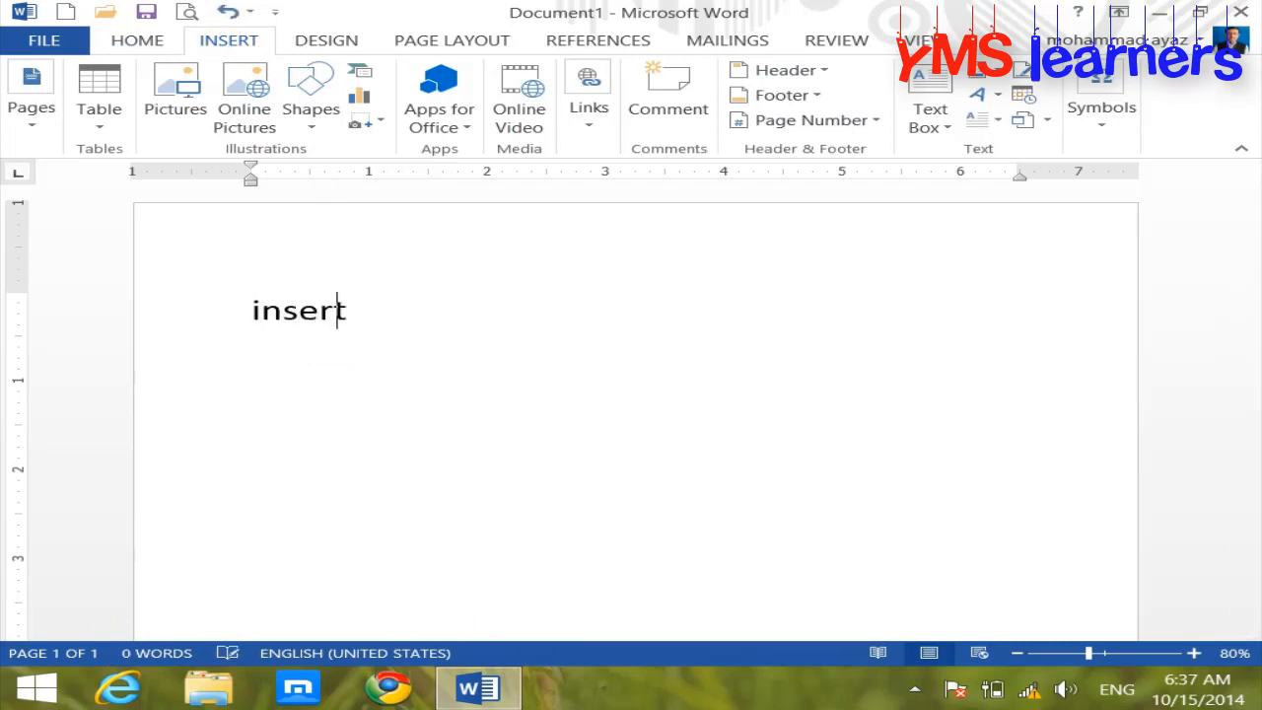
pyautogui.write(': Ta')
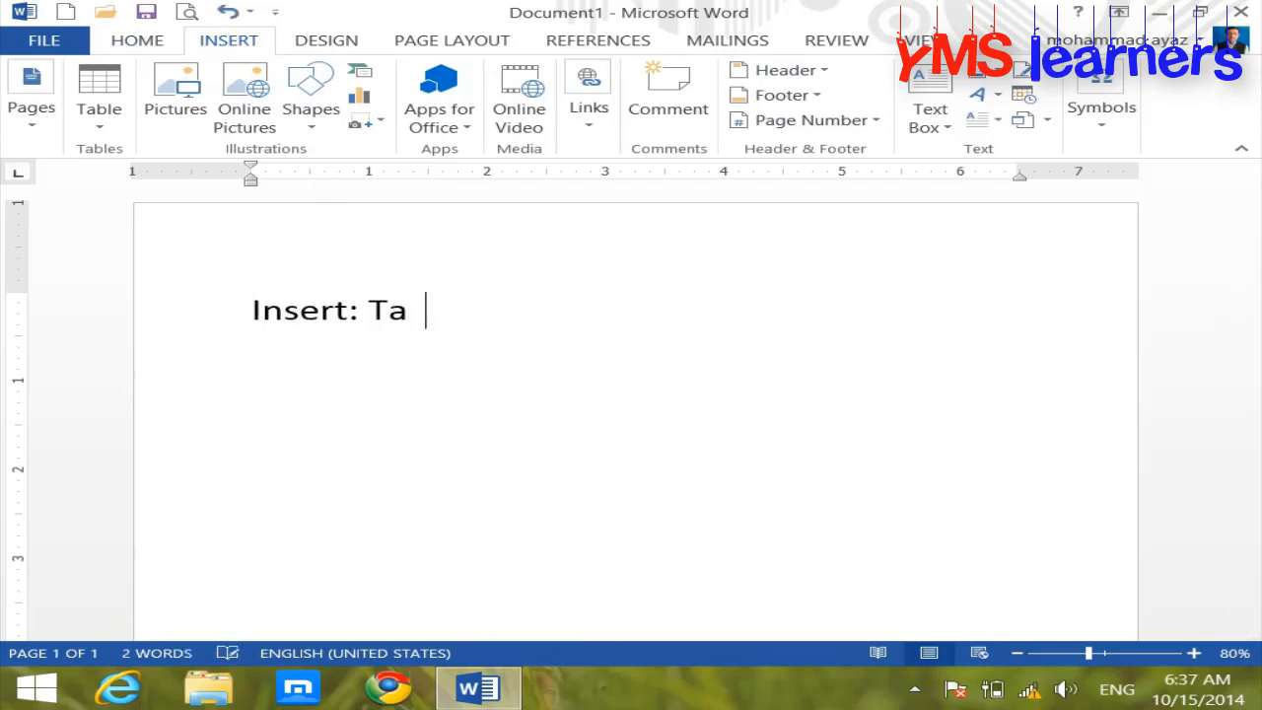
pyautogui.press('BackSpace')
pyautogui.press('BackSpace')
pyautogui.press('BackSpace')
pyautogui.press('BackSpace')
pyautogui.press('BackSpace')
pyautogui.write('Tab')
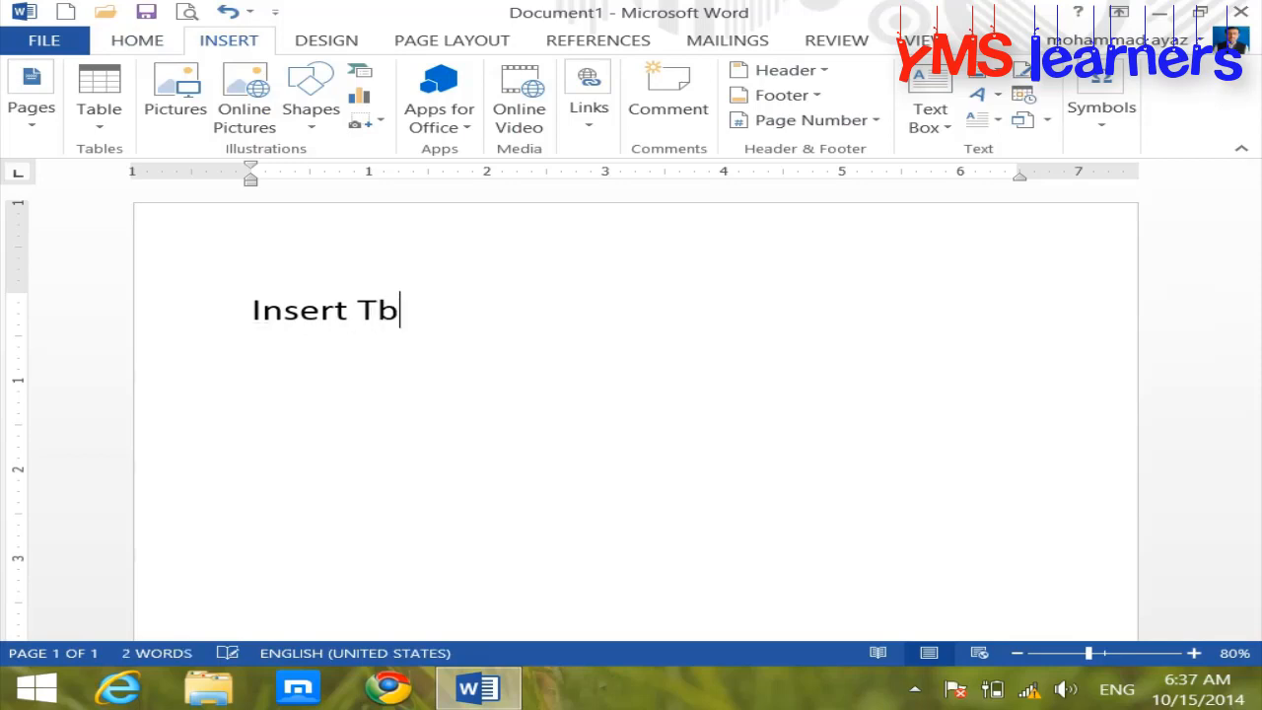
pyautogui.write(':')
pyautogui.press('Return')
# Step: Write "This tab is use to enter something into your doc" as the line below the heading
pyautogui.write('the')
pyautogui.press('BackSpace')
pyautogui.write('is tab I u')
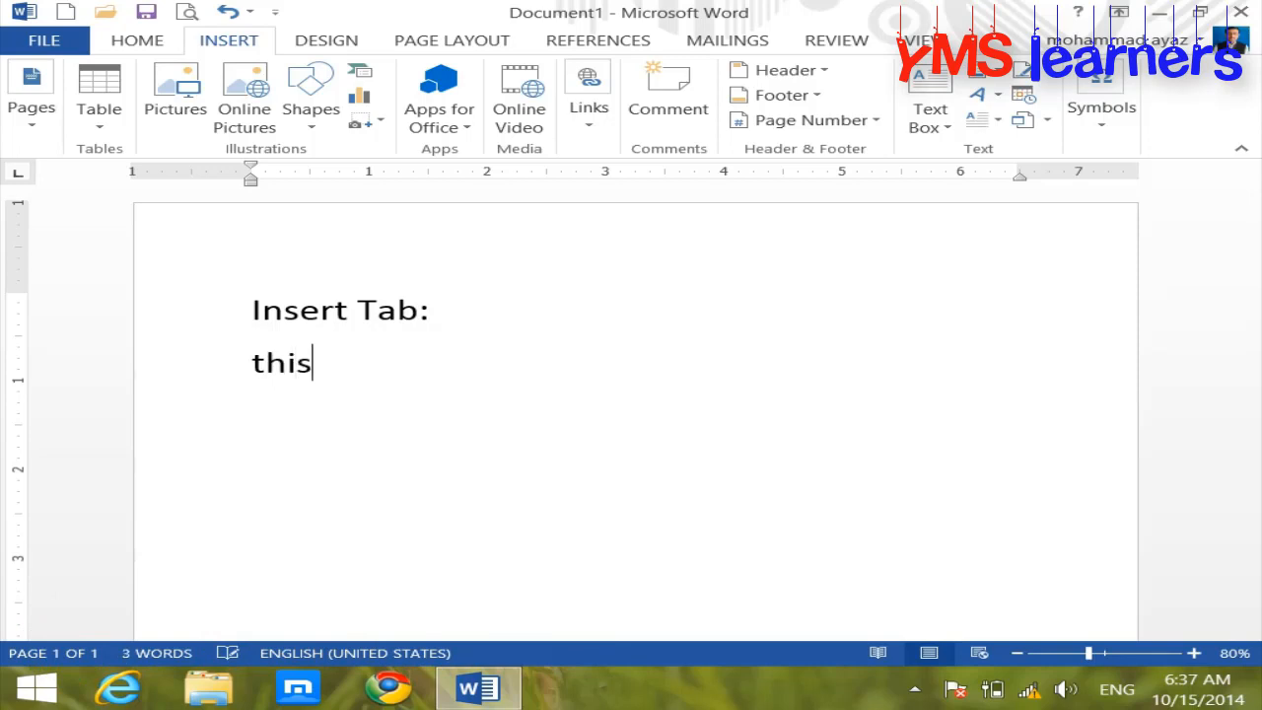
pyautogui.press('BackSpace')
pyautogui.press('BackSpace')
pyautogui.press('BackSpace')
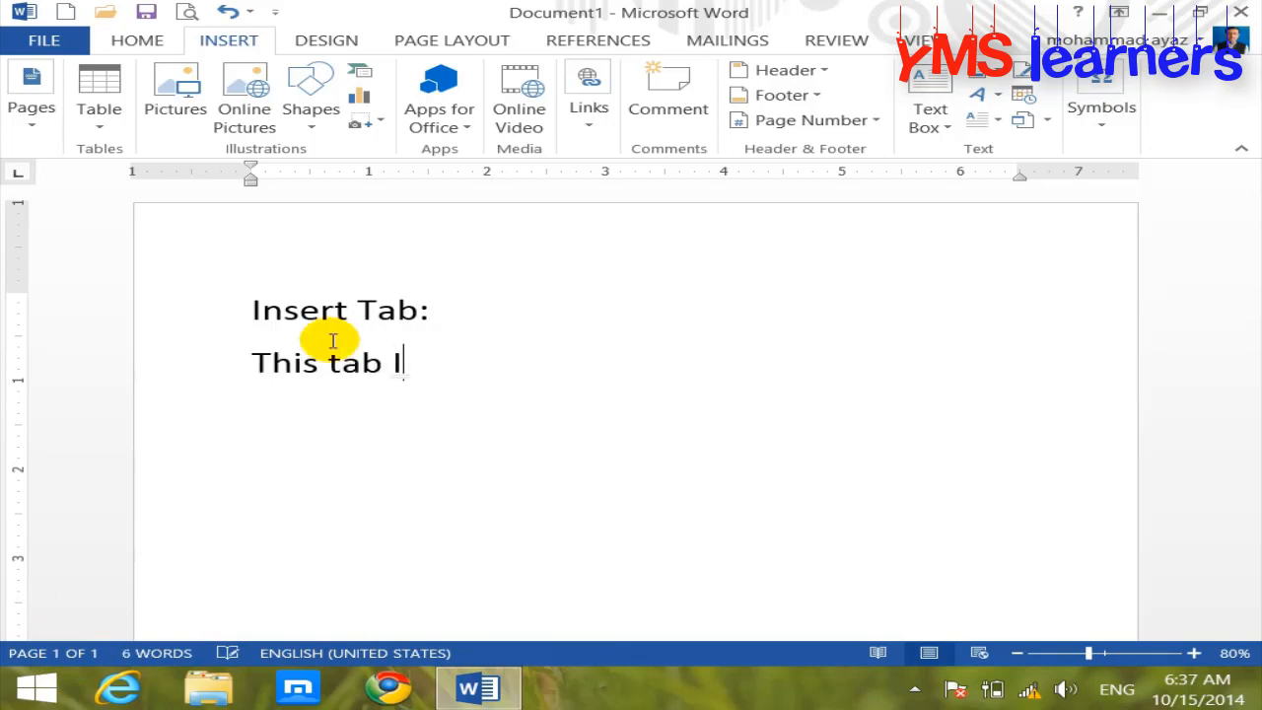
pyautogui.write('id u')
pyautogui.press('BackSpace')
pyautogui.press('BackSpace')
pyautogui.press('BackSpace')
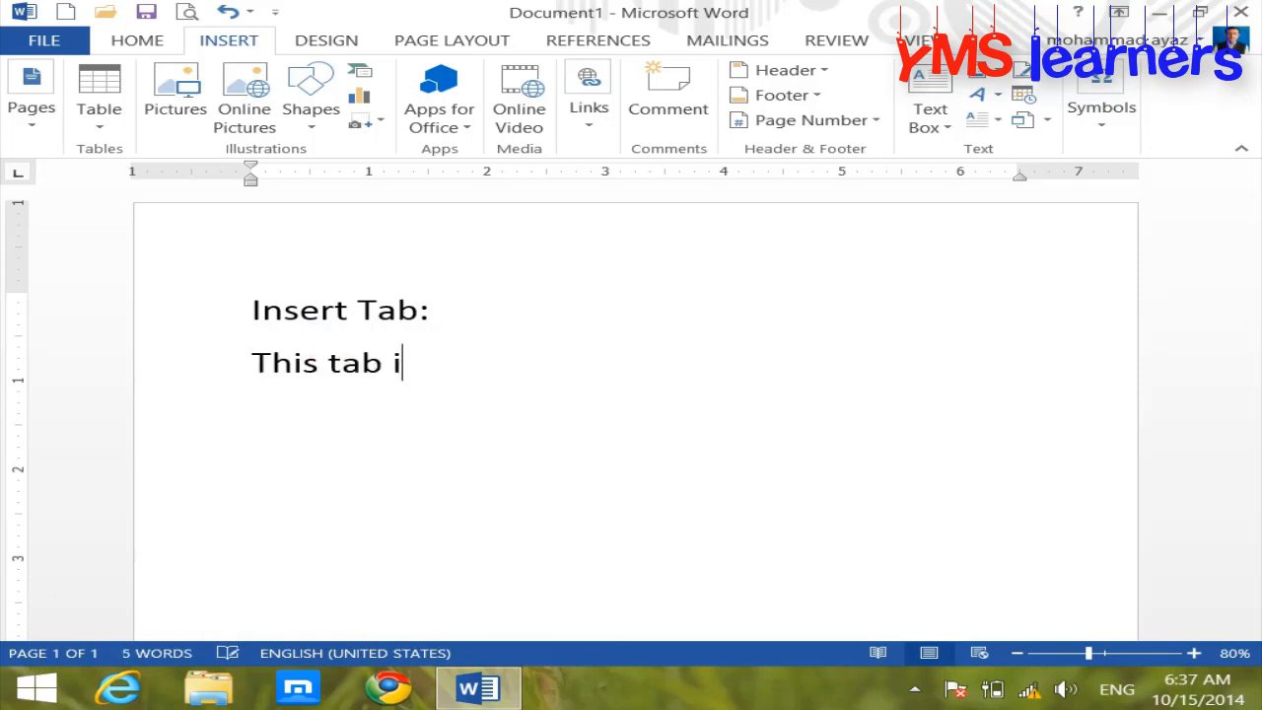
pyautogui.write('s use to enter')
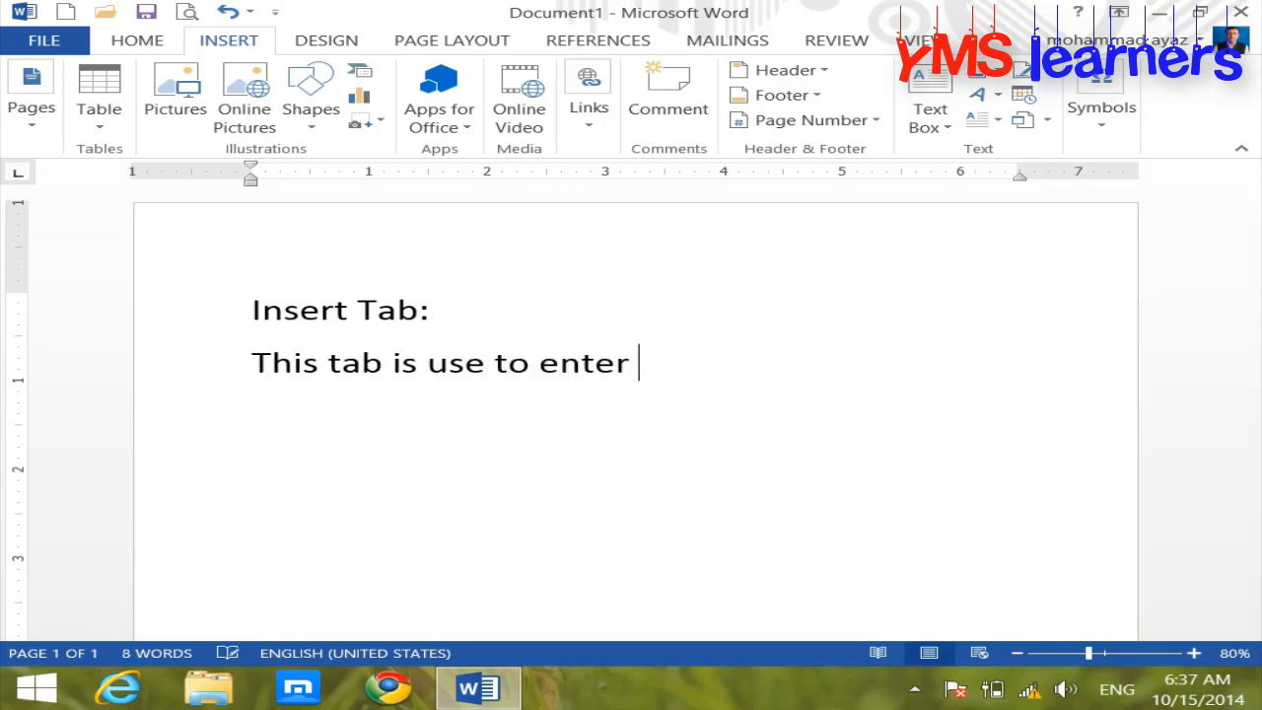
pyautogui.write(' someting')
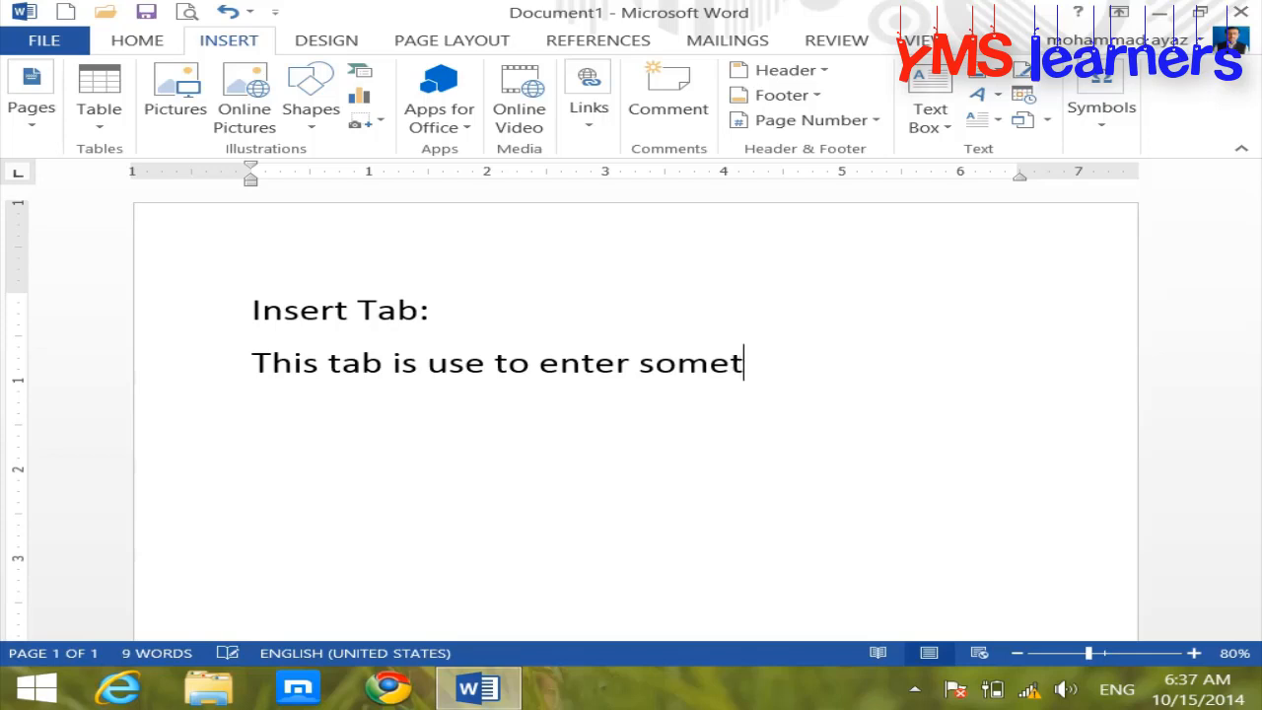
pyautogui.press('BackSpace')
pyautogui.press('BackSpace')
pyautogui.press('BackSpace')
pyautogui.write('hing in')
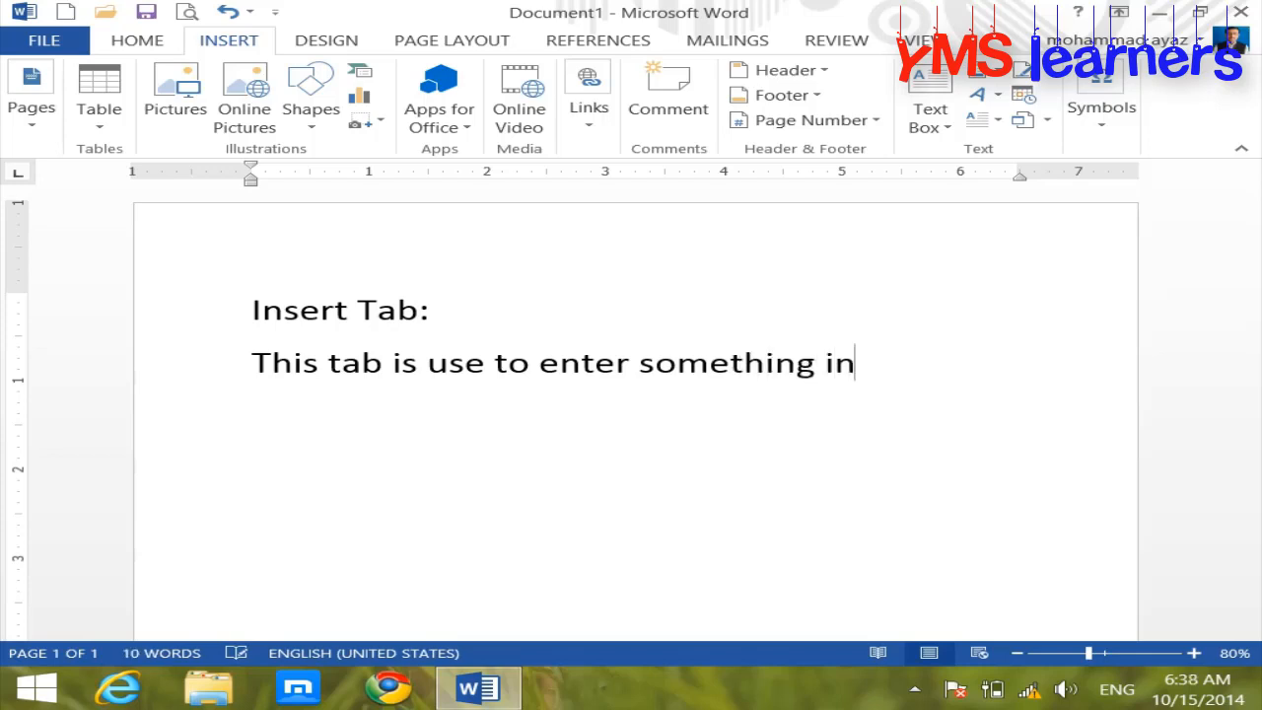
pyautogui.write('to your d')
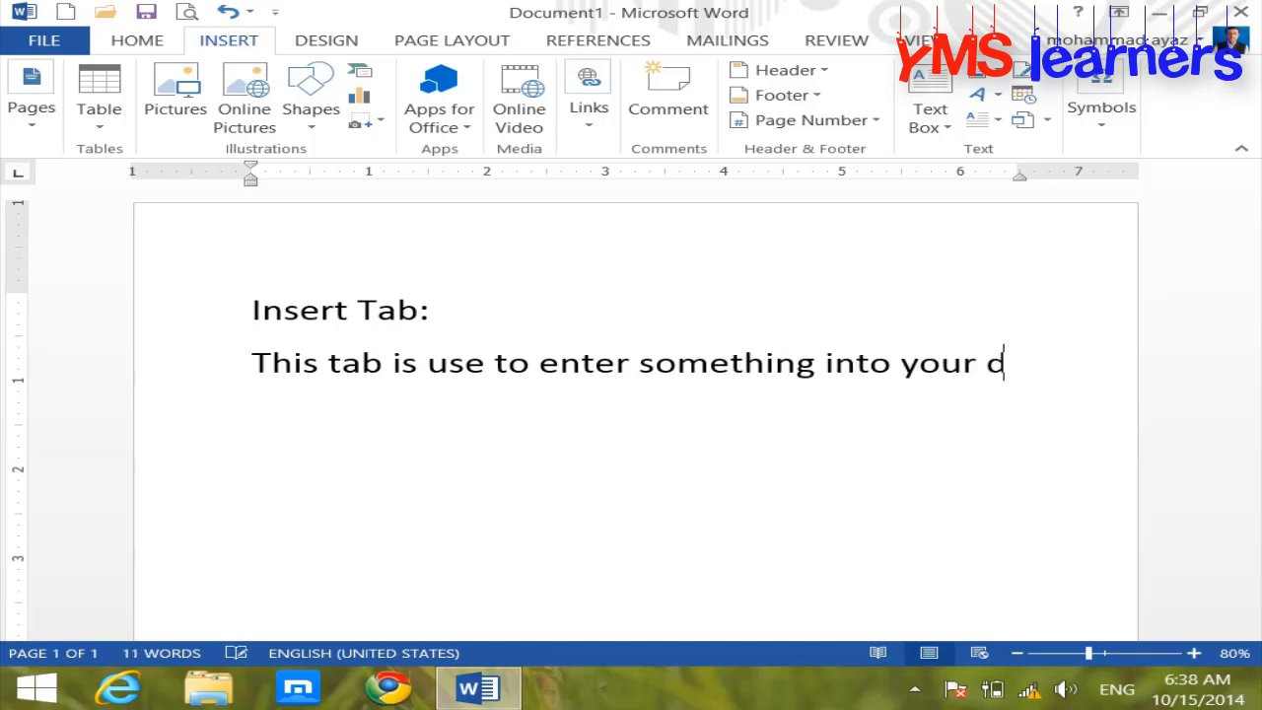
pyautogui.write('ocu')
pyautogui.press('BackSpace')
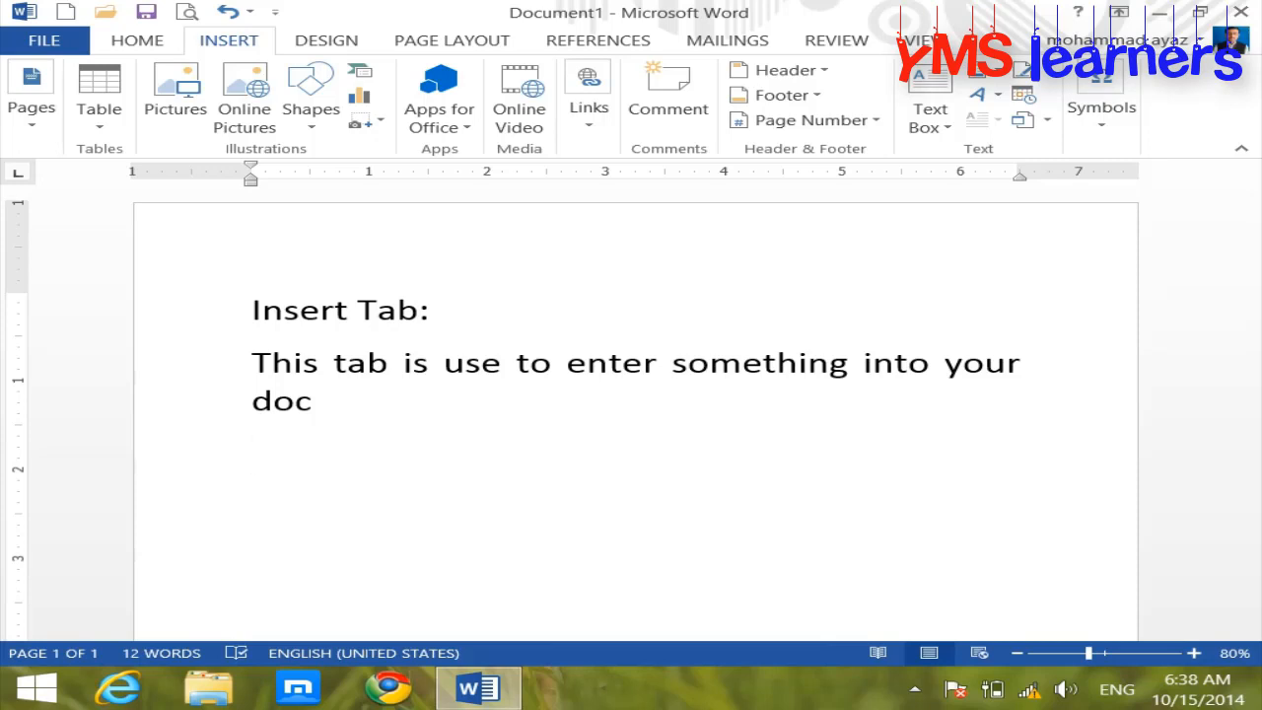
# Step: Add a new paragraph reading "Page, table, picture, shape, symbol" and end it with a line break
pyautogui.press('Return')
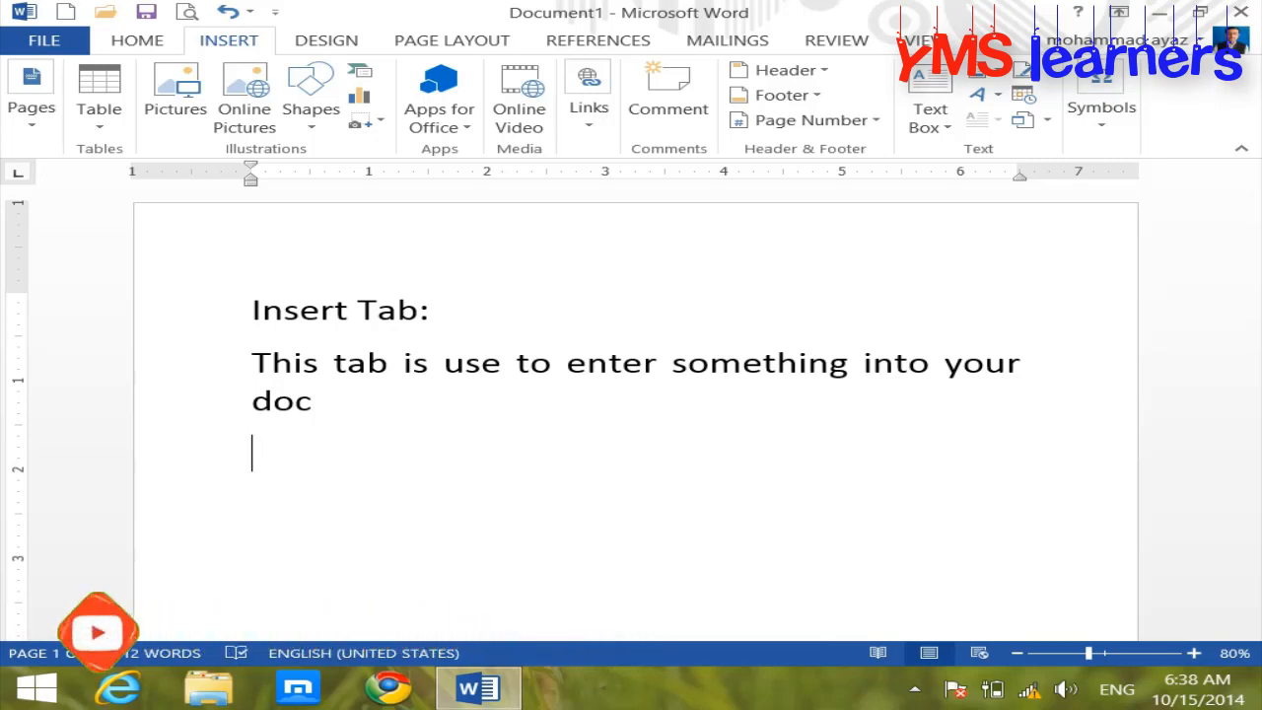
pyautogui.write('page, ')
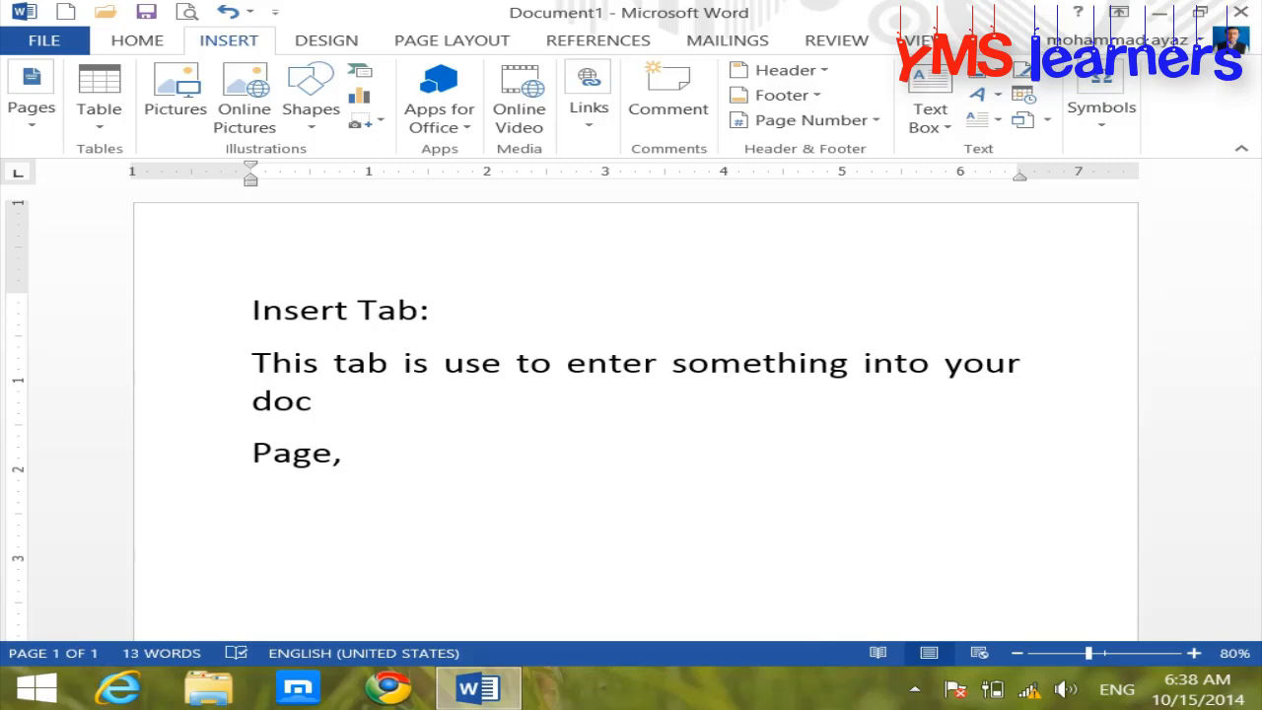
pyautogui.write('table, ')
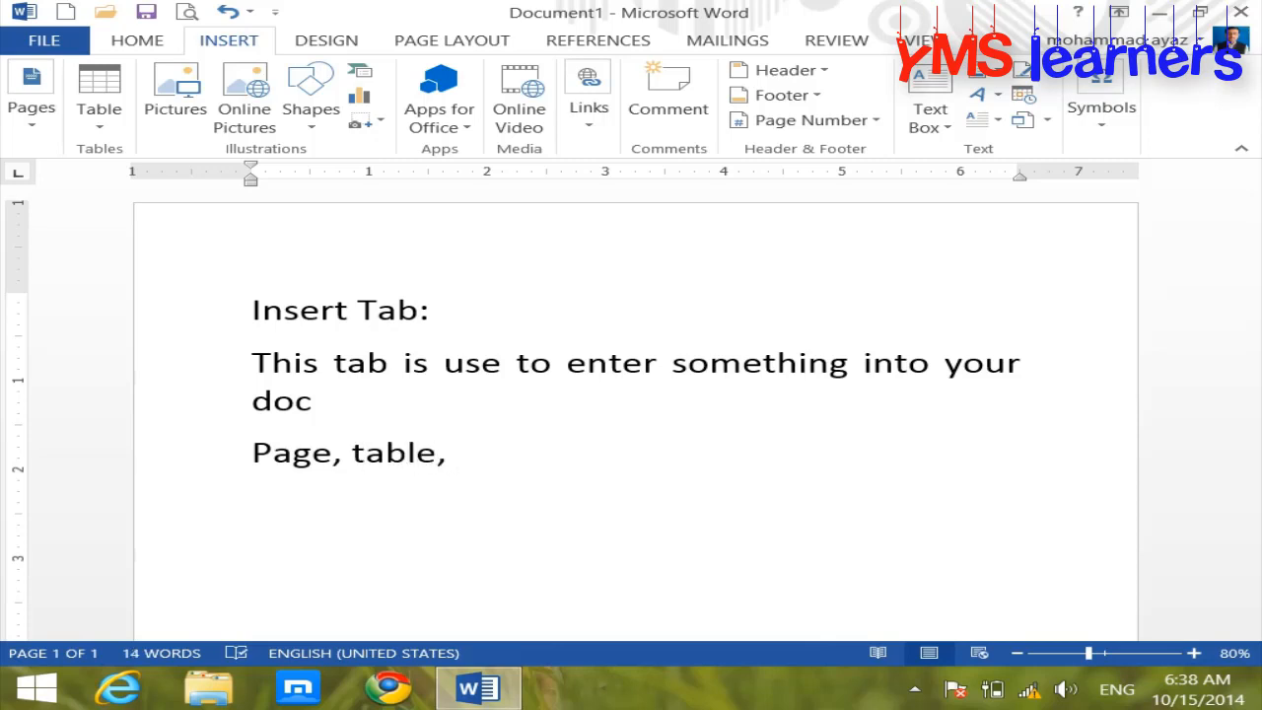
pyautogui.write('picture')
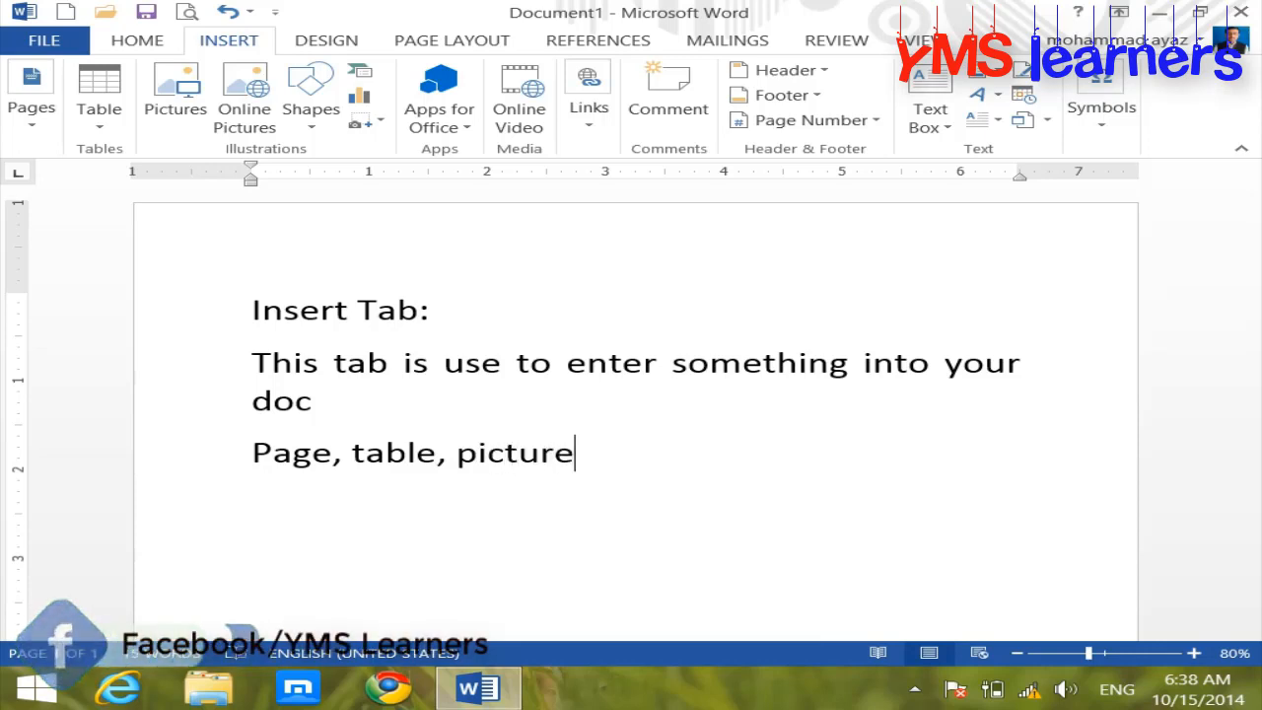
pyautogui.write(', ')
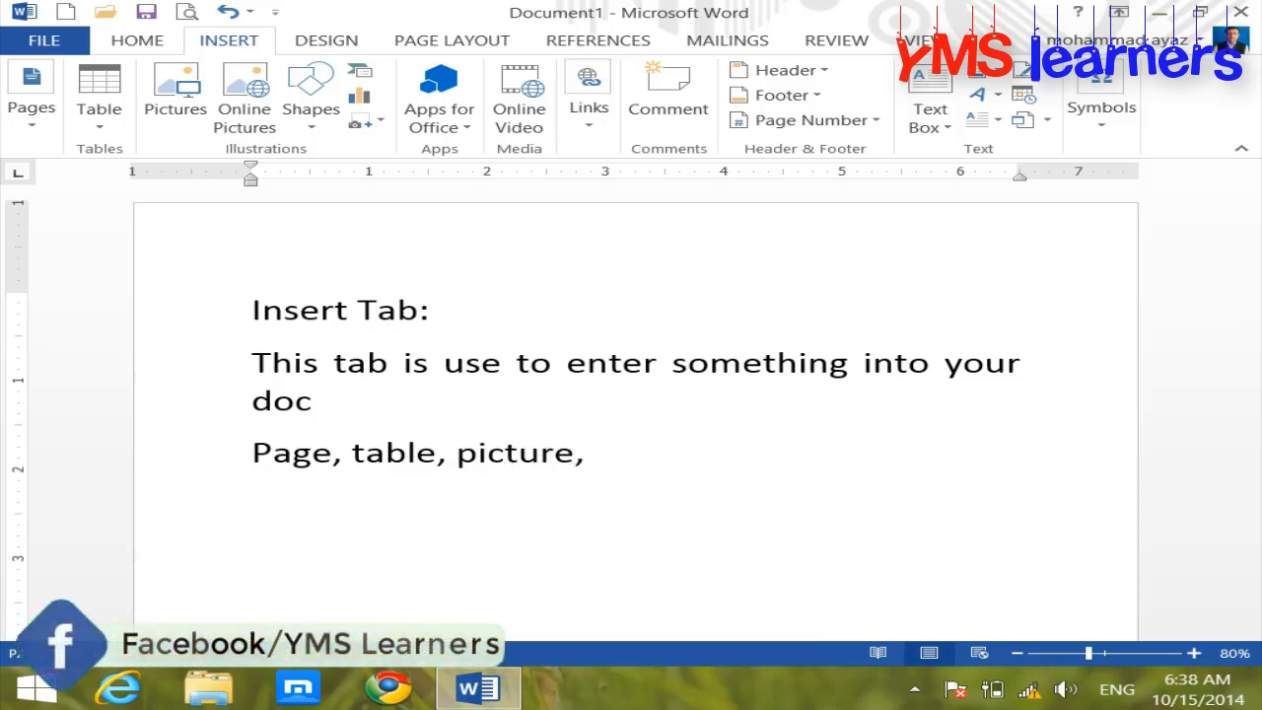
pyautogui.write('shap')
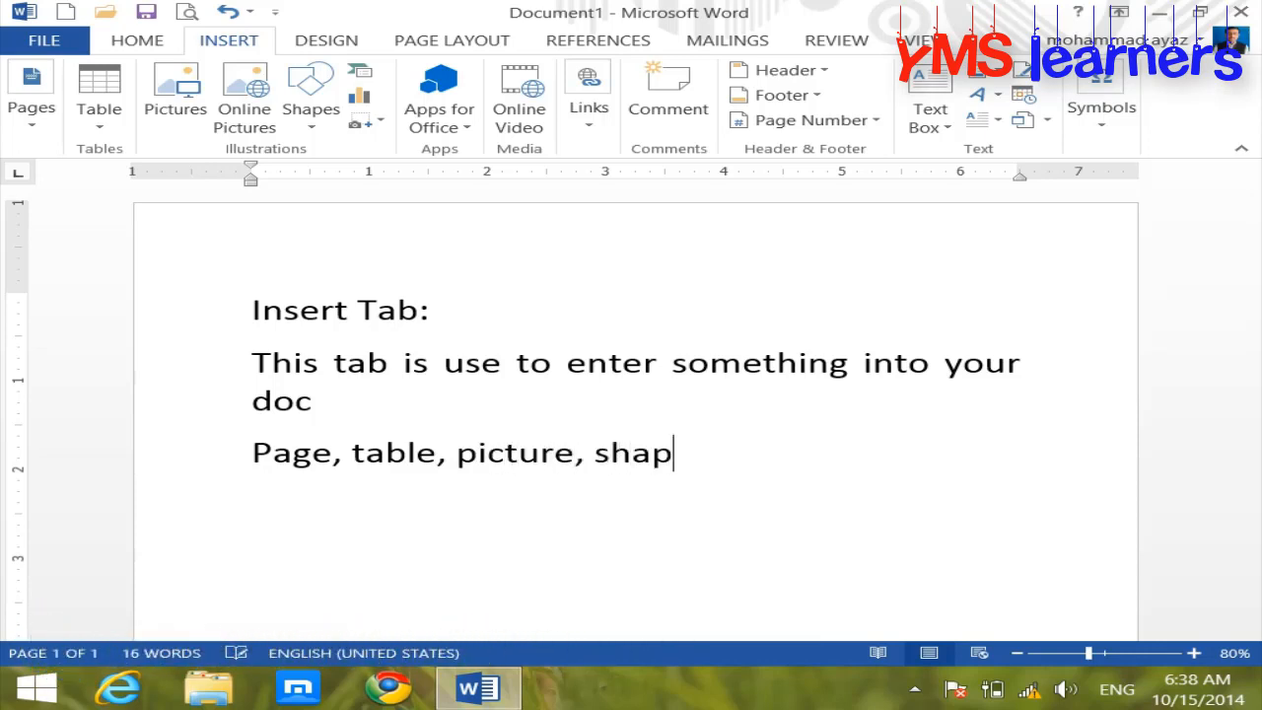
pyautogui.write('e, sym')
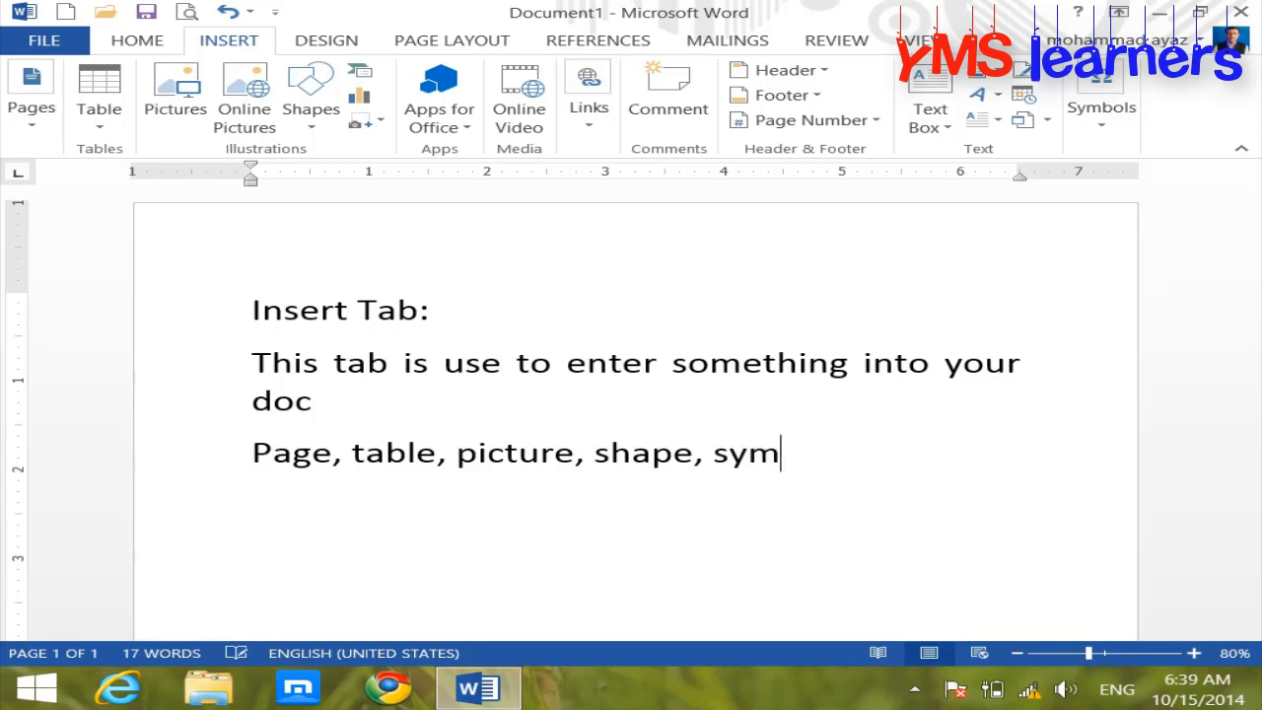
pyautogui.write('bol')
pyautogui.press('Return')
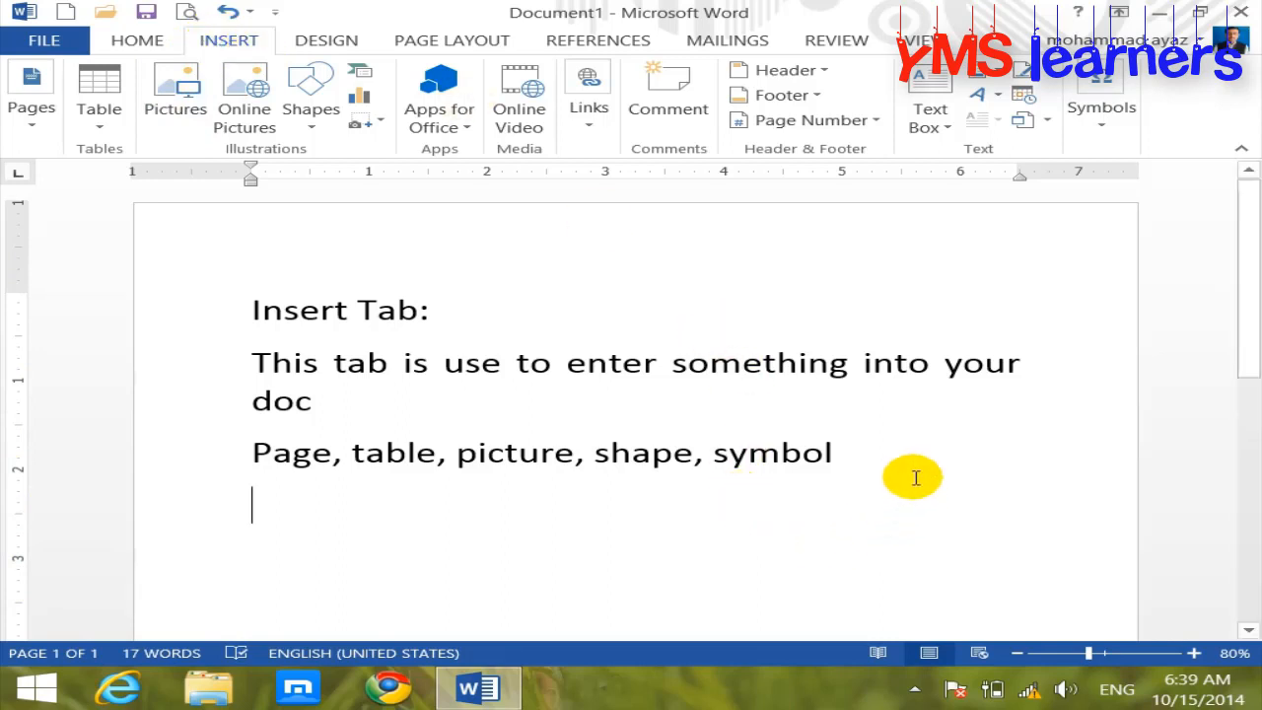
# Step: Return to the Home commands, bring up the Insert commands with their access-key hints, and dismiss the hints
pyautogui.click(140, 44)
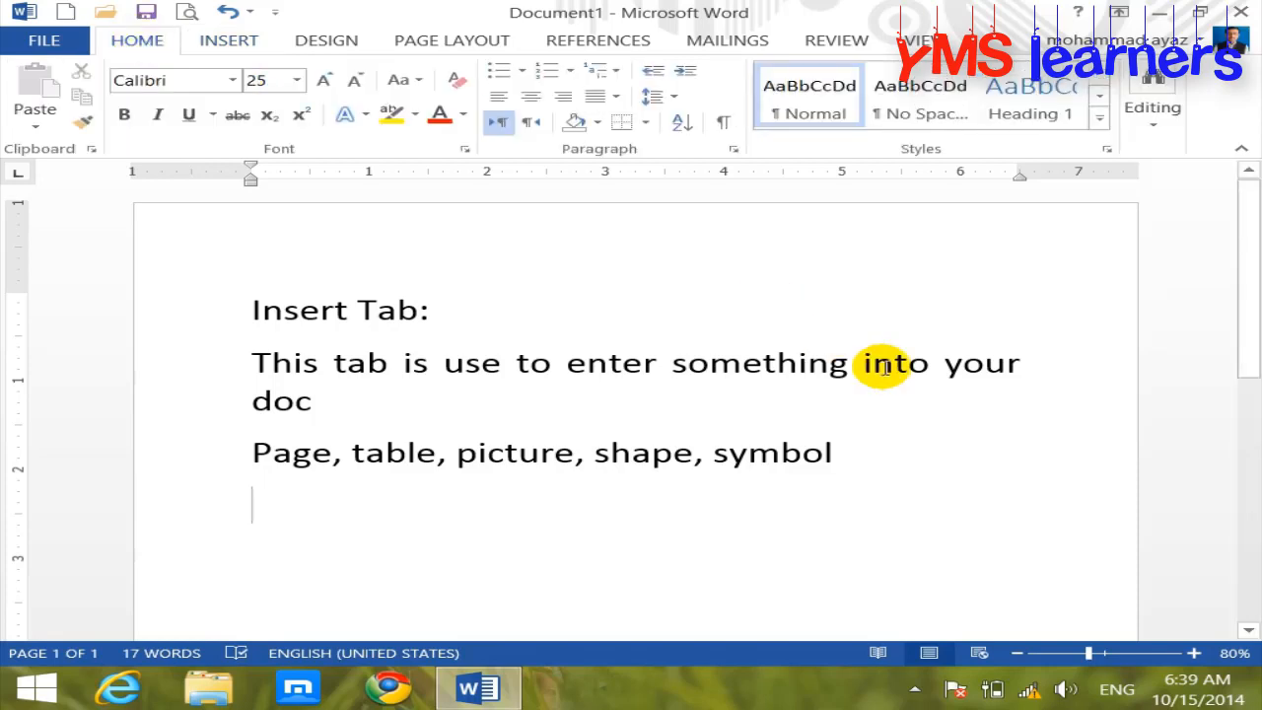
pyautogui.press('alt')
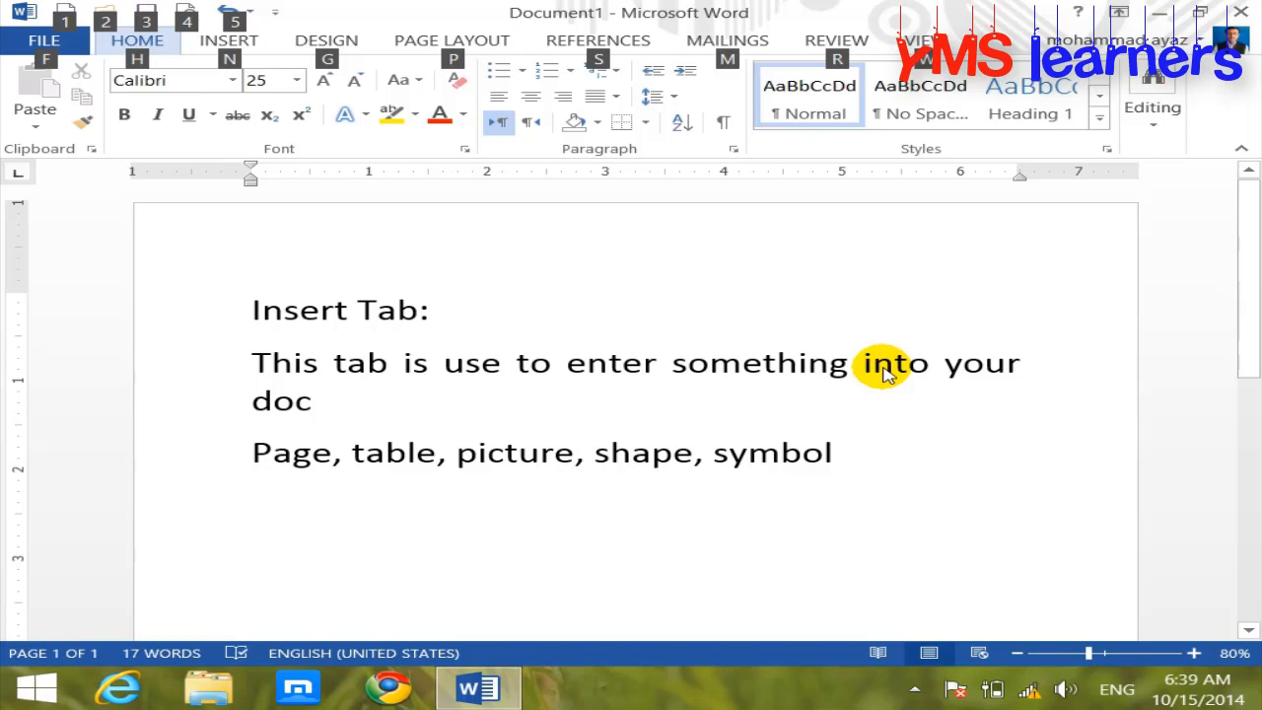
pyautogui.press('n')
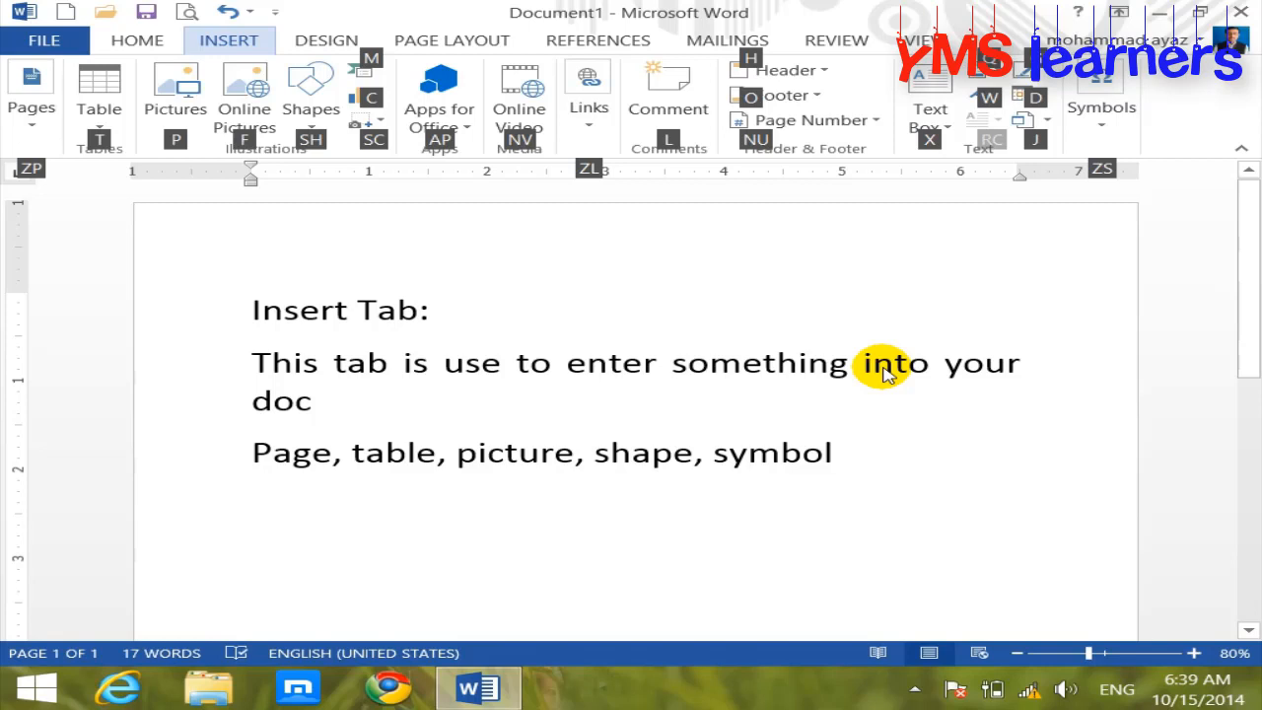
pyautogui.click(726, 382)
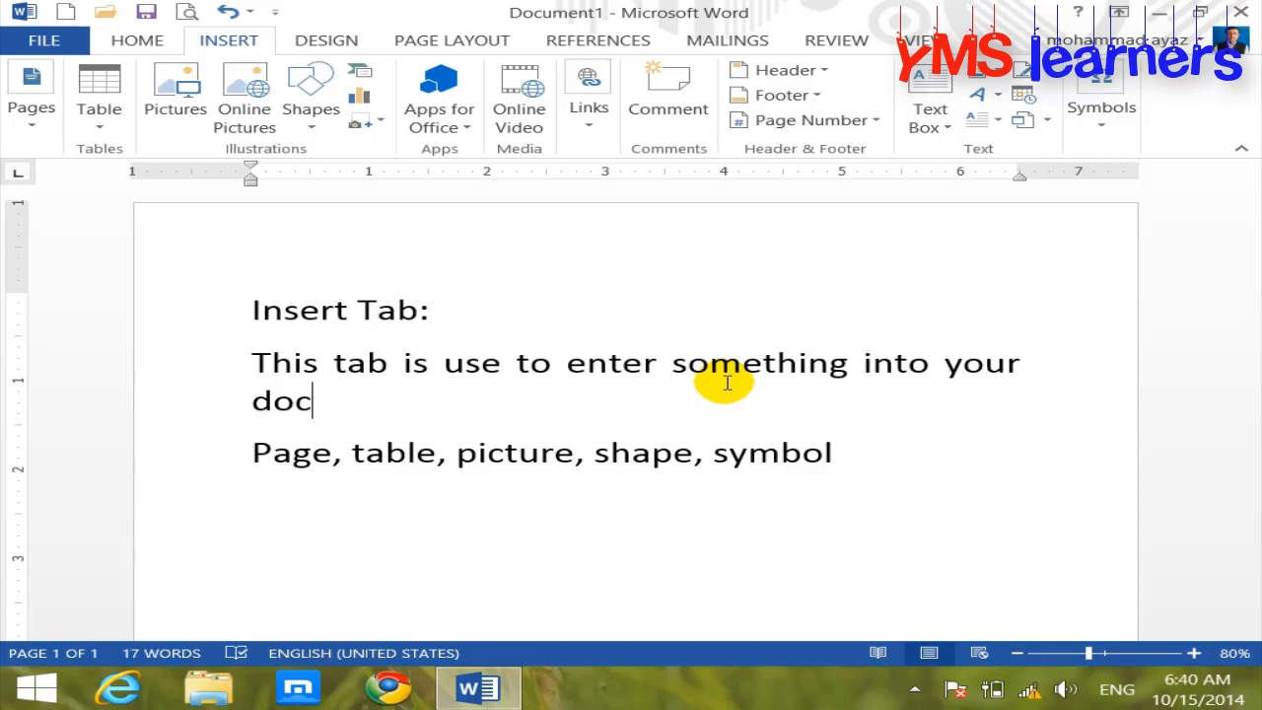
pyautogui.press('alt')
pyautogui.click(527, 313)
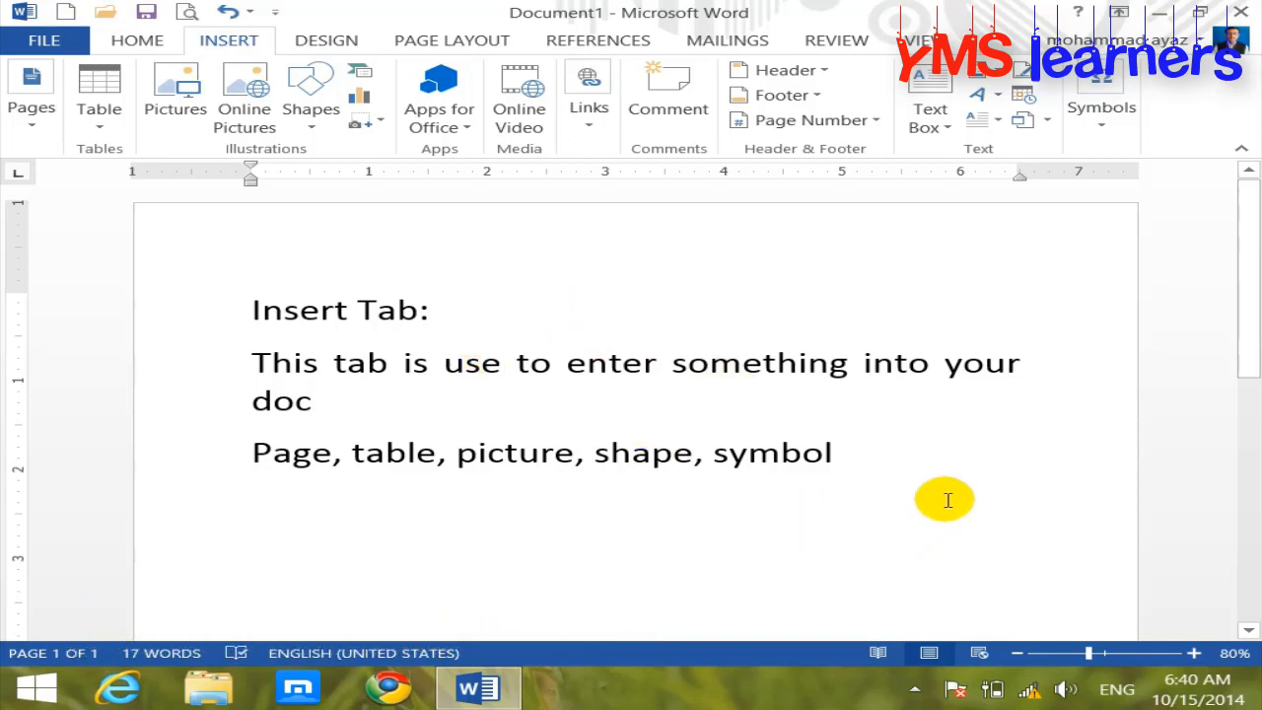
# Step: Delete all the text in the document, from the heading to the list of insertable items
pyautogui.moveTo(946, 500); pyautogui.dragTo(202, 264)
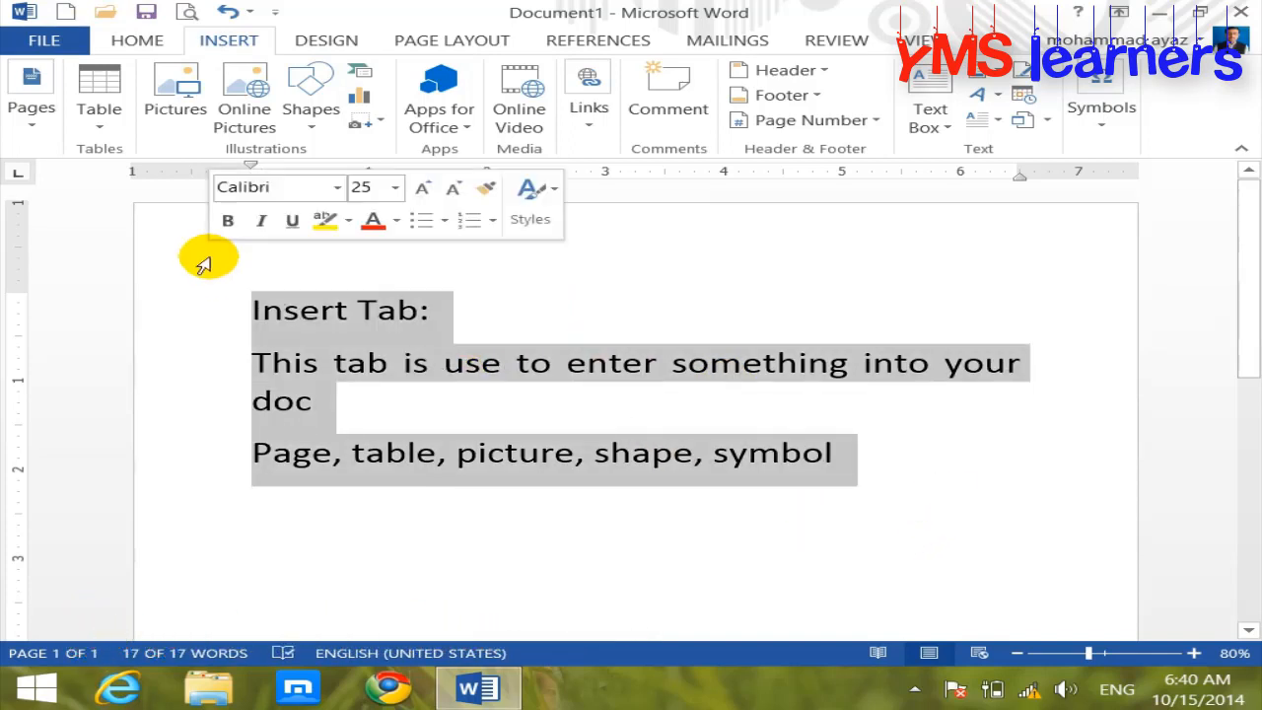
pyautogui.press('Delete')
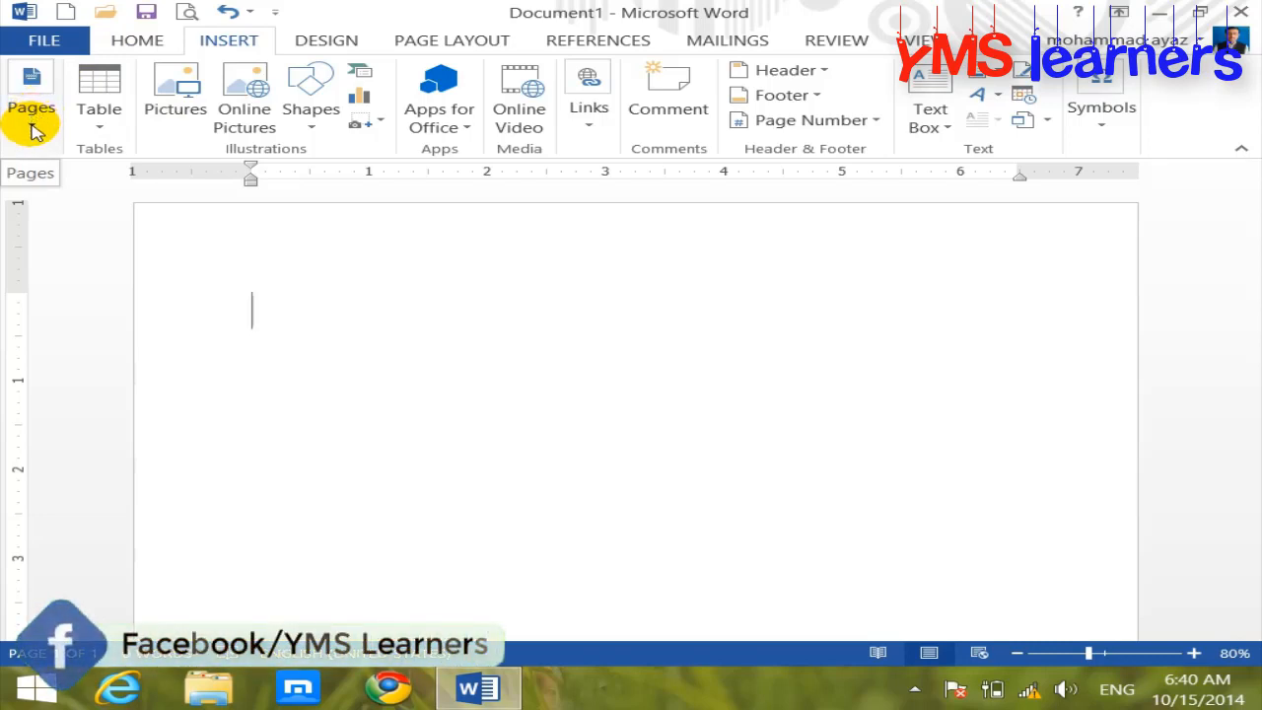
# Step: View the available Pages insertion options and close them without inserting anything
pyautogui.click(32, 124)
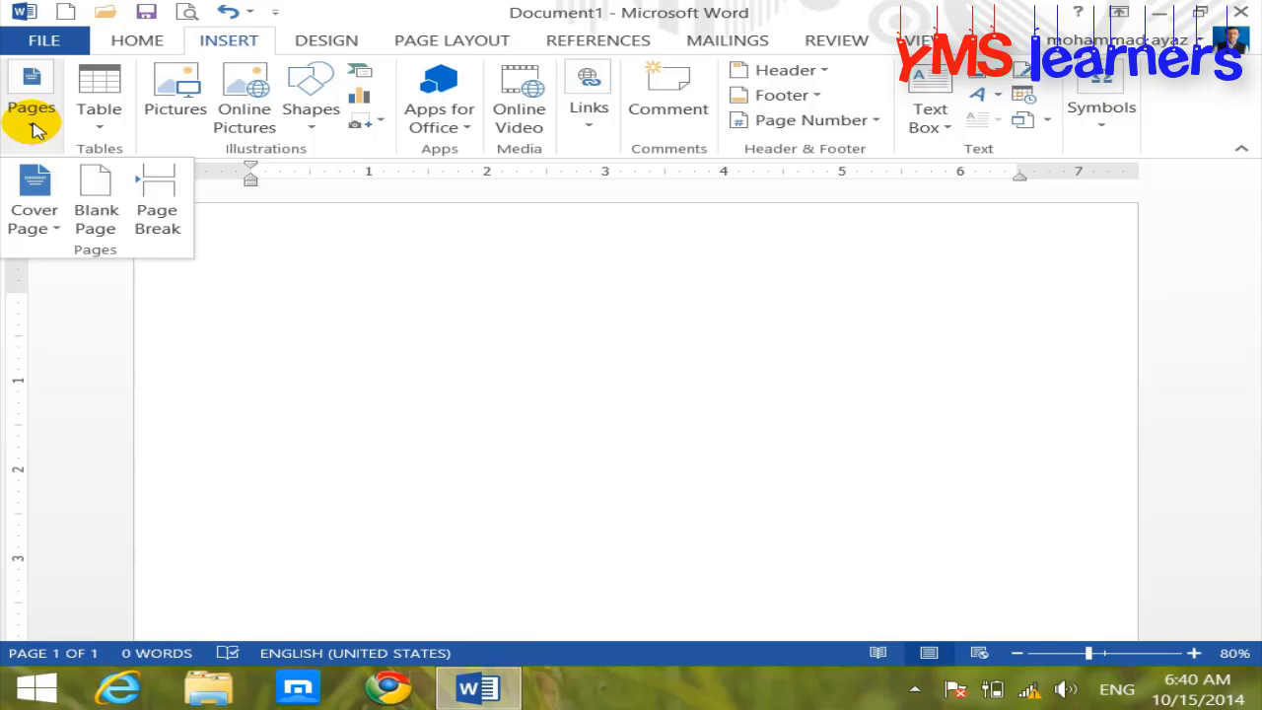
pyautogui.click(288, 343)
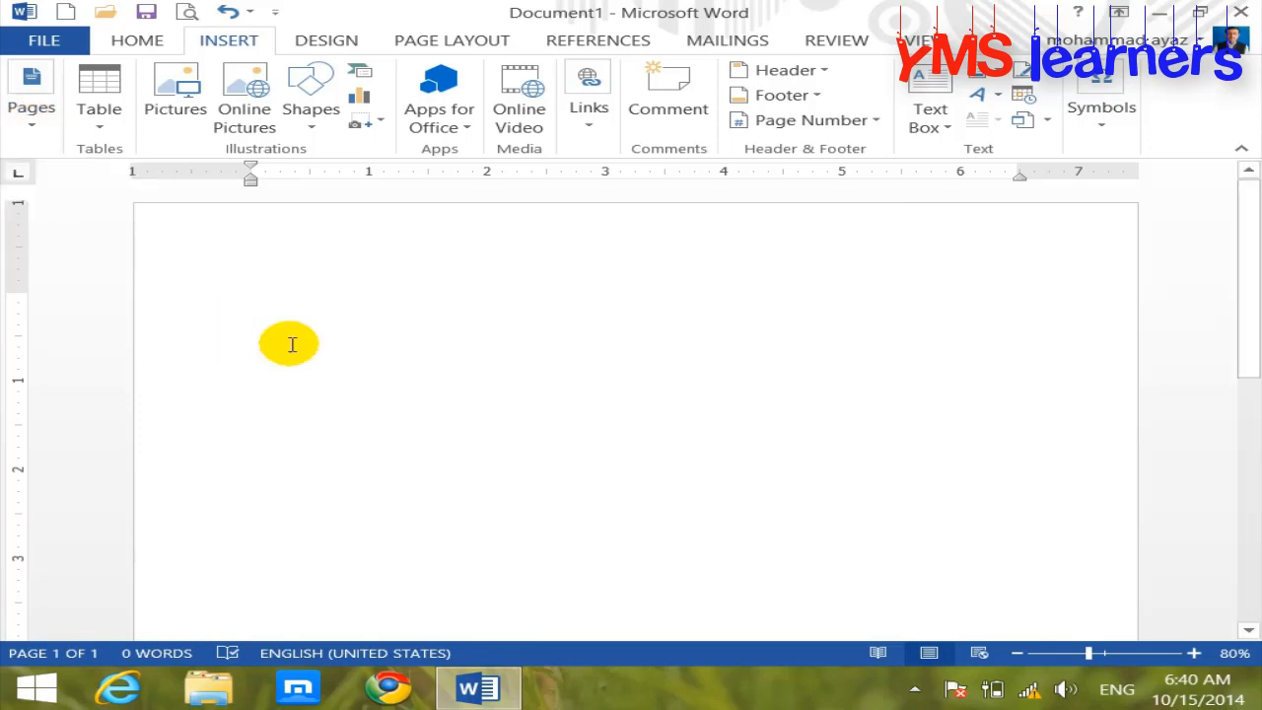
# Step: Enter the heading "Cover Page:" at the start of the blank document and begin a new line below it
pyautogui.write('cover Pa')
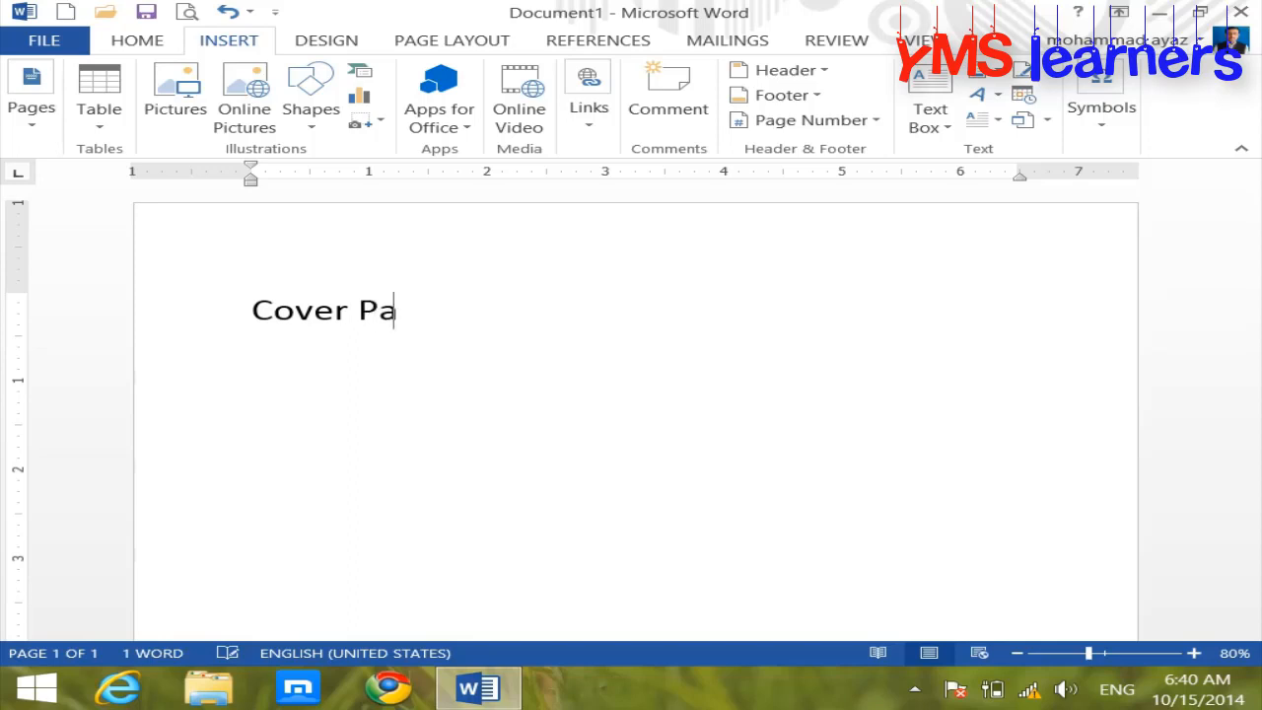
pyautogui.write('ge:')
pyautogui.press('Return')
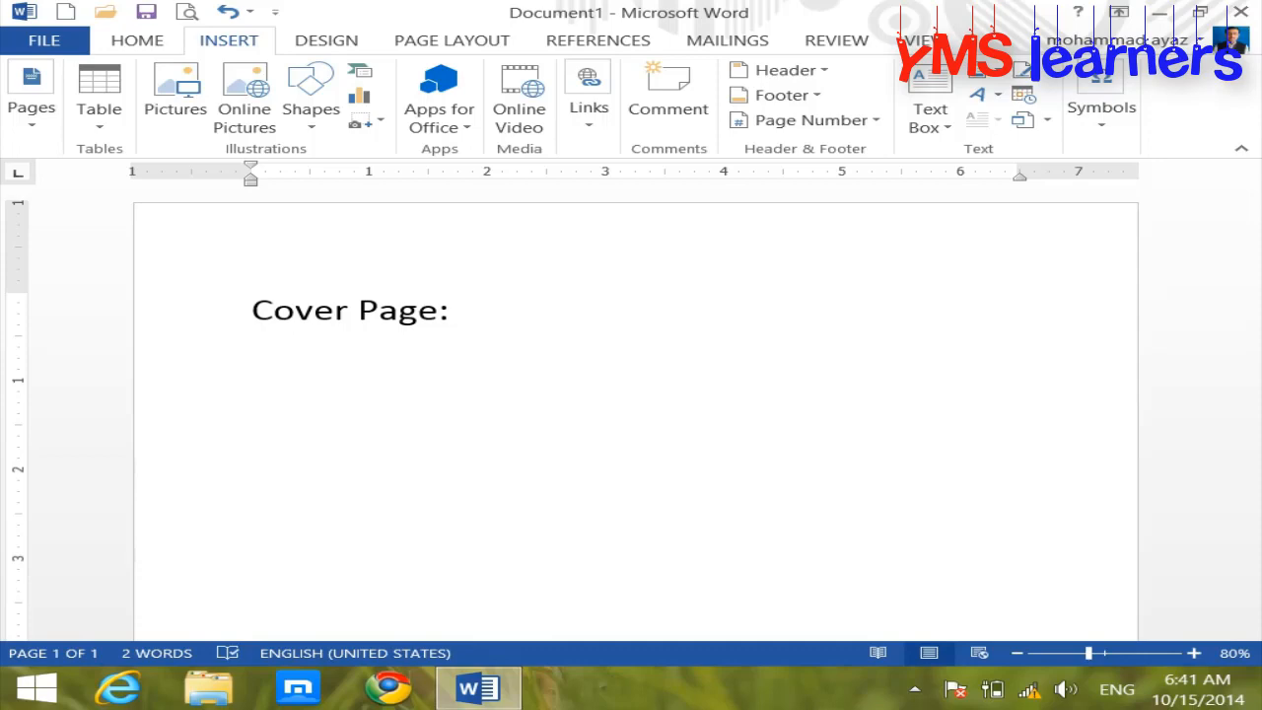
# Step: Minimize Word and open the Data Communications and Networking PDF from BOOKS > Books on the ALL DATA (D:) drive
pyautogui.click(1163, 12)
pyautogui.doubleClick(69, 46)
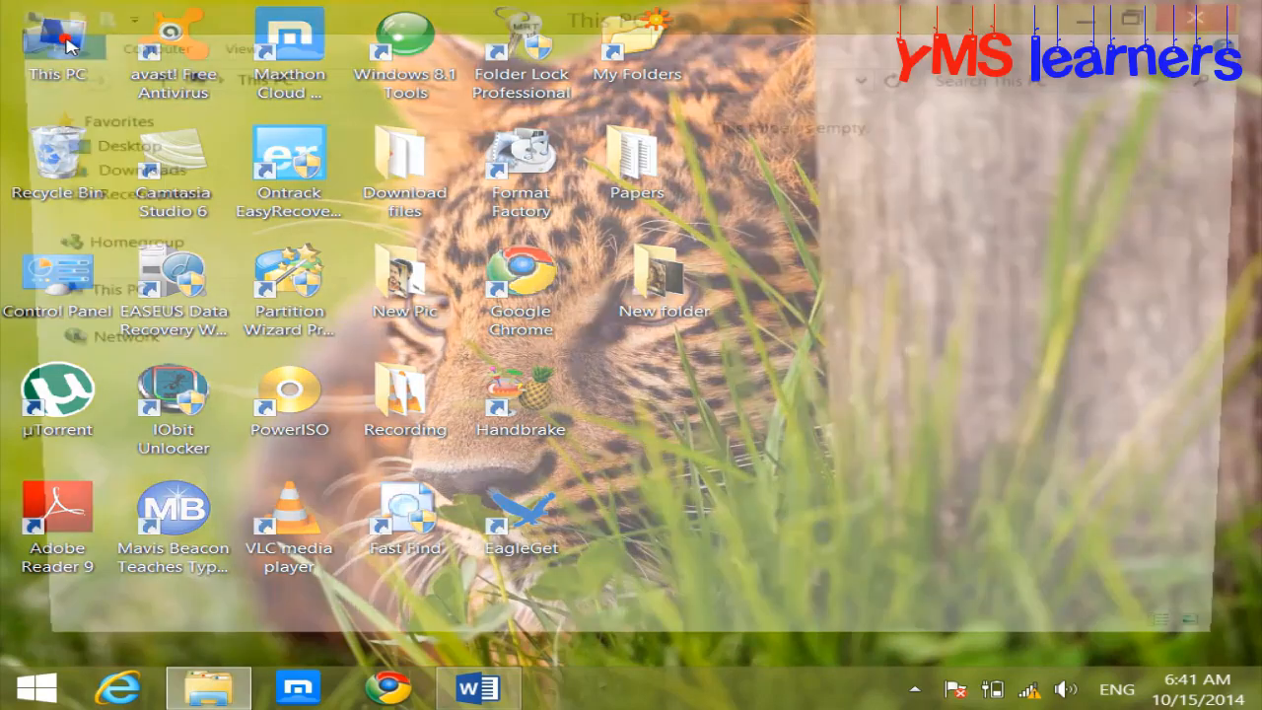
pyautogui.doubleClick(952, 195)
pyautogui.doubleClick(794, 148)
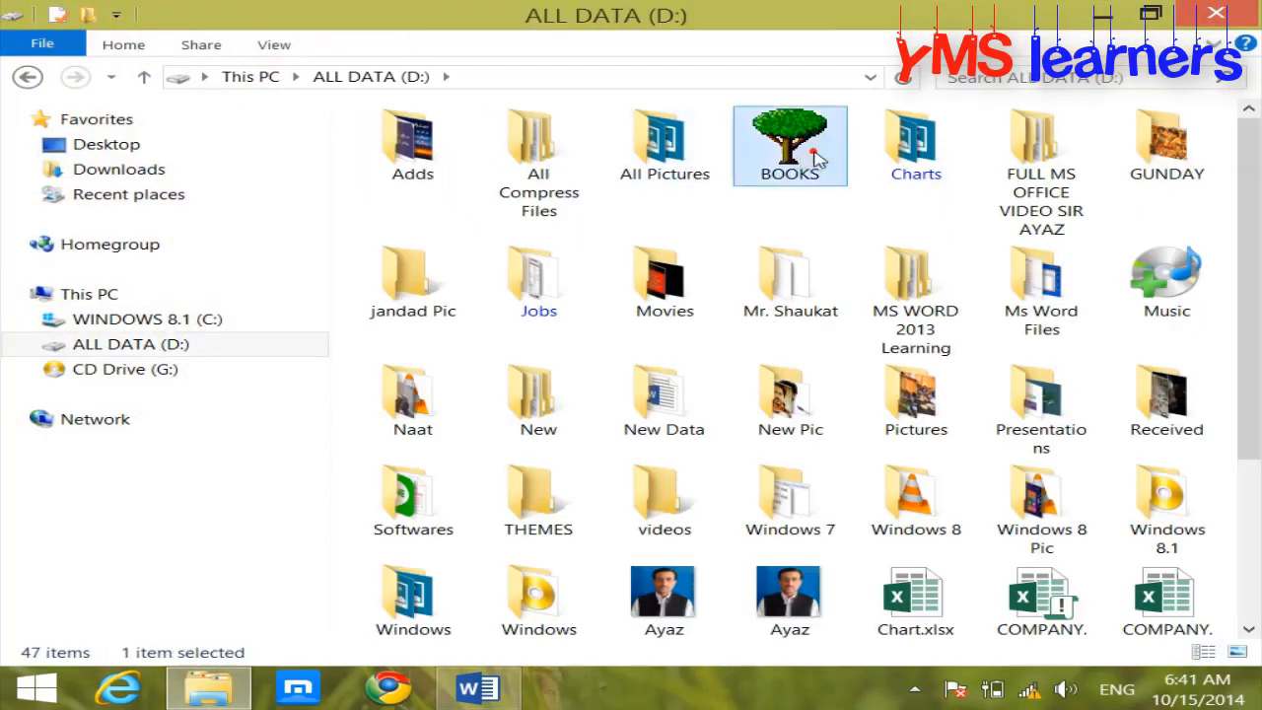
pyautogui.doubleClick(1047, 157)
pyautogui.click(1050, 158)
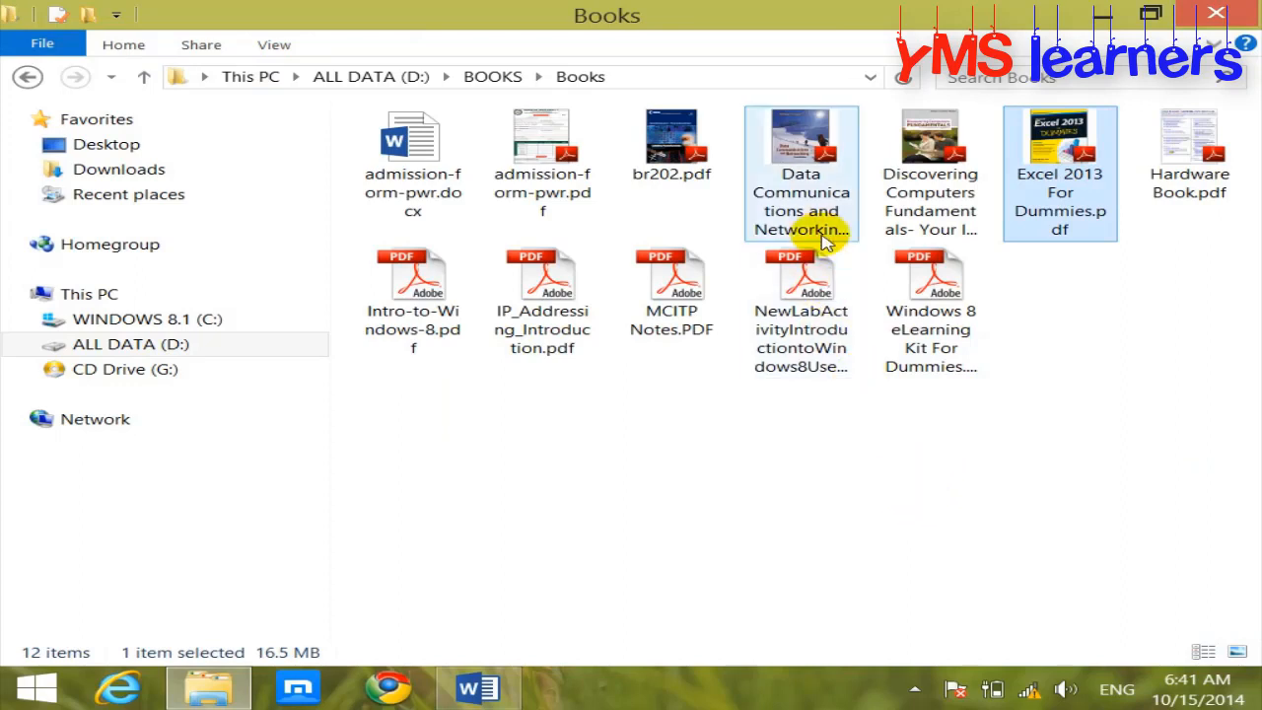
pyautogui.doubleClick(806, 175)
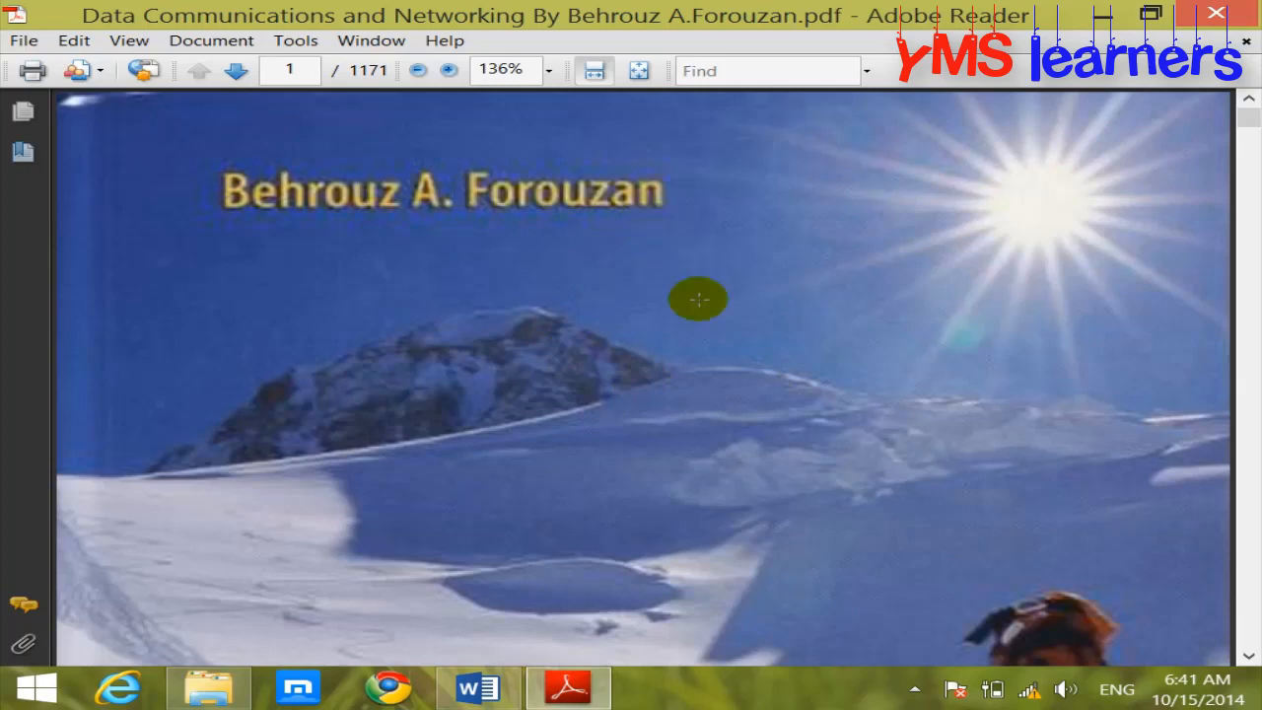
# Step: Examine the book's front cover, close the PDF and the folder window, and switch back to the Word document
pyautogui.scroll(-5, 705, 325)
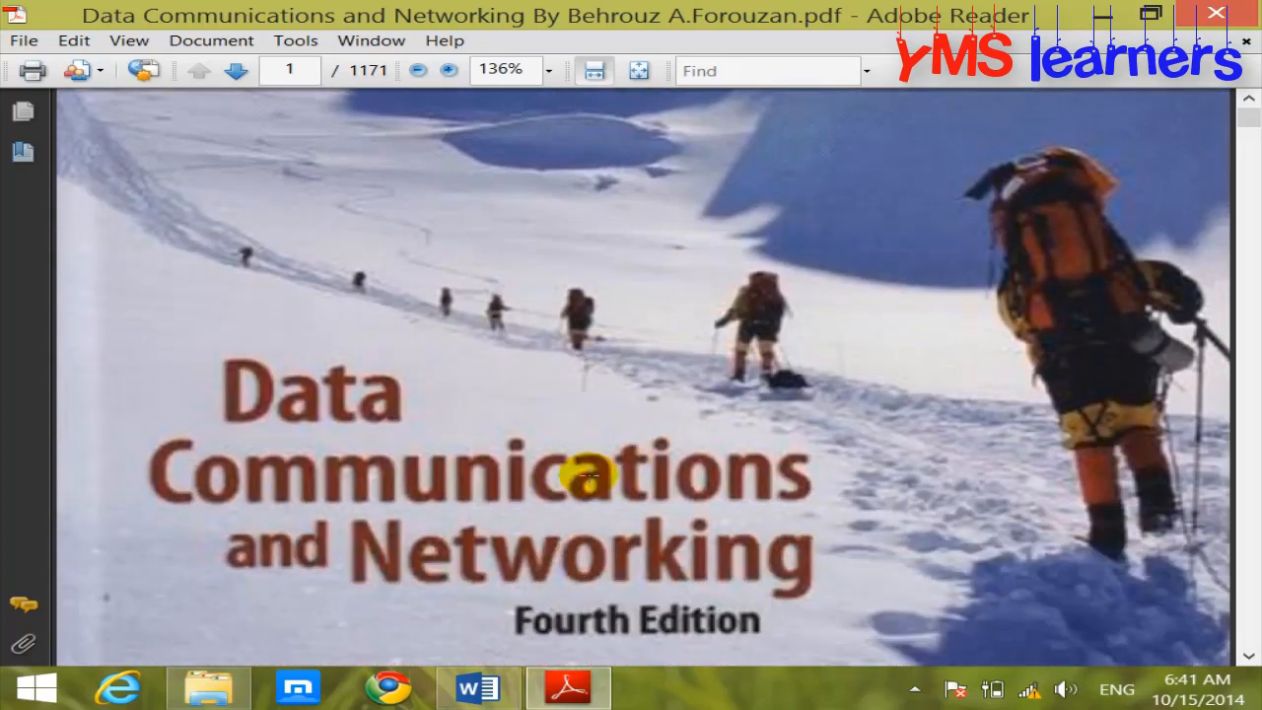
pyautogui.scroll(-1, 670, 605)
pyautogui.scroll(-3, 585, 502)
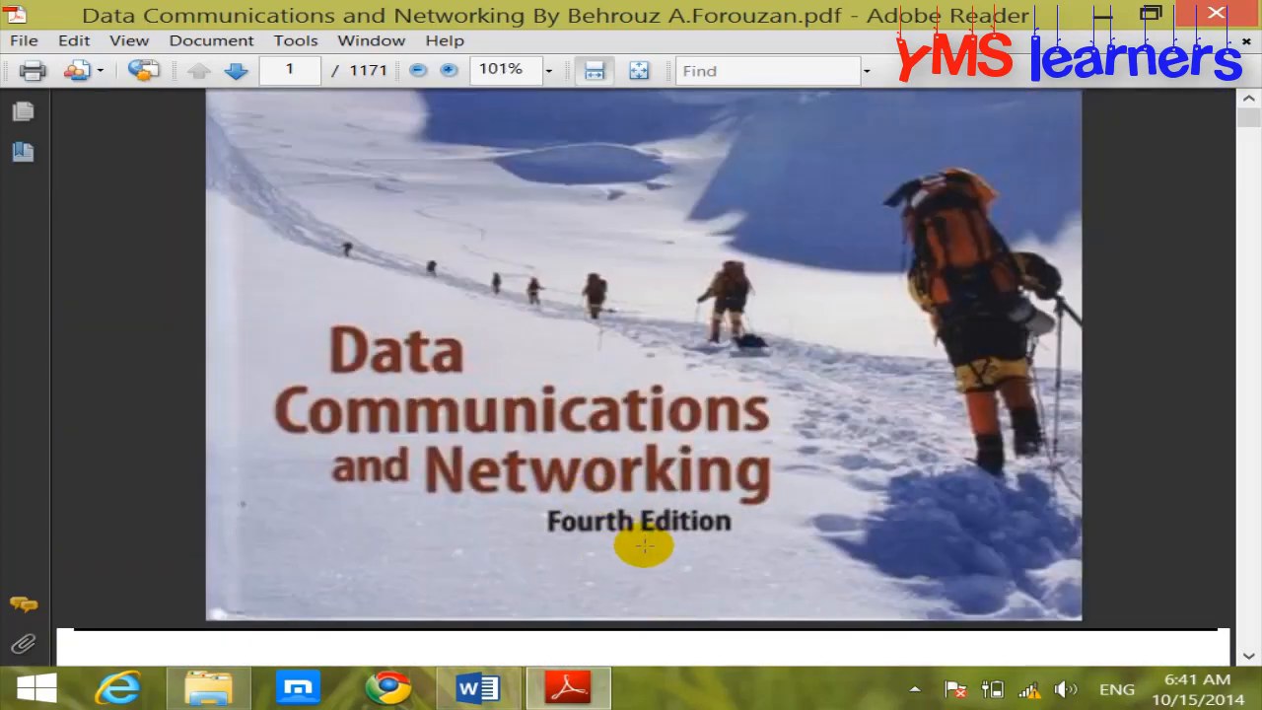
pyautogui.scroll(3, 663, 532)
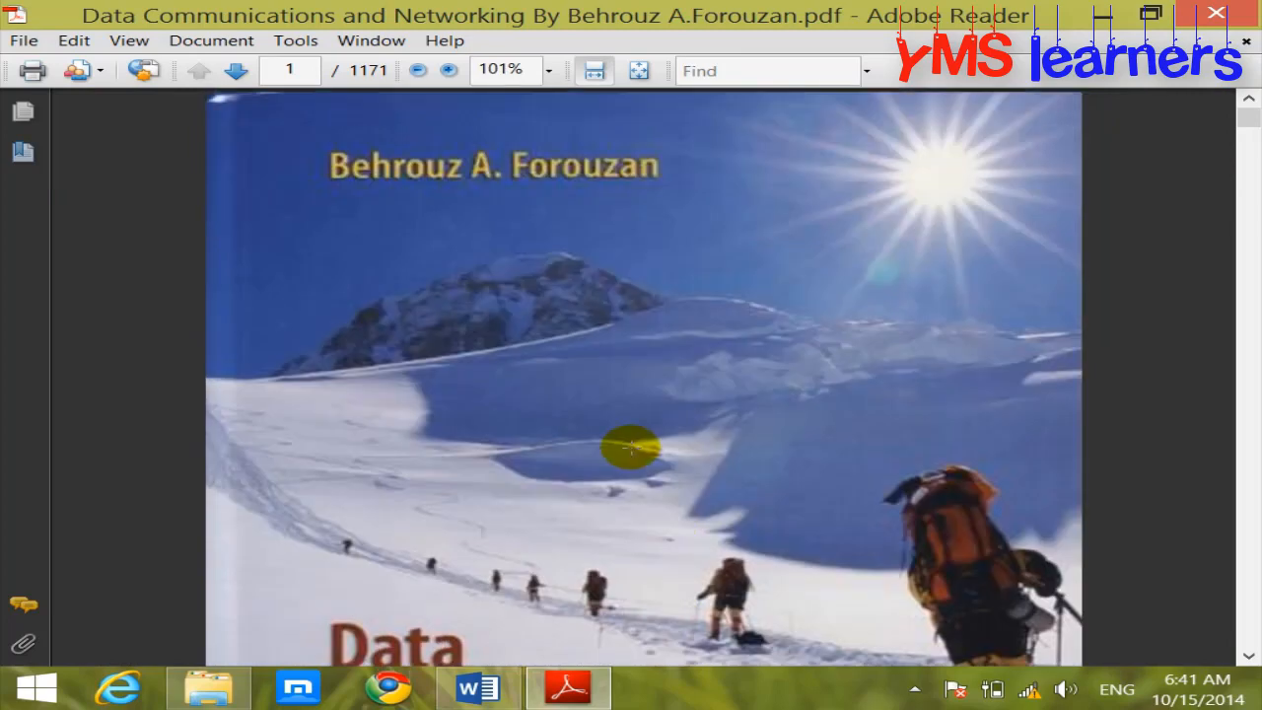
pyautogui.scroll(-3, 630, 449)
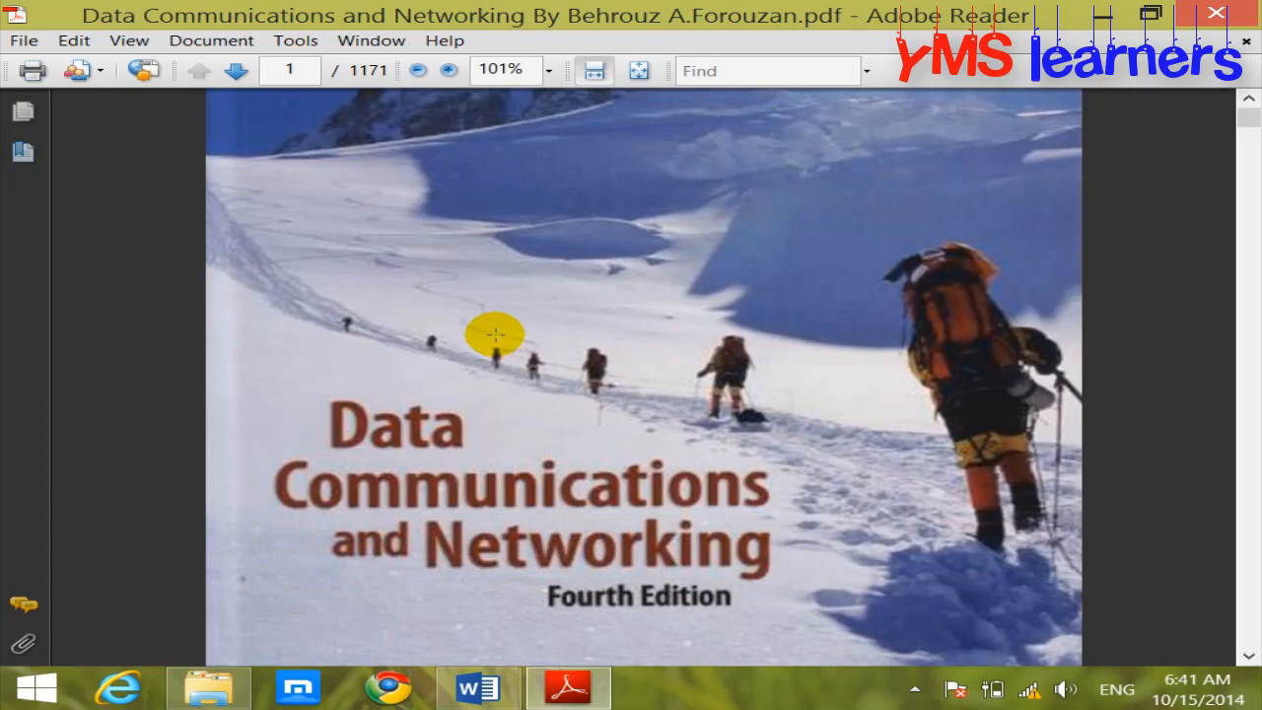
pyautogui.click(1216, 13)
pyautogui.click(1227, 19)
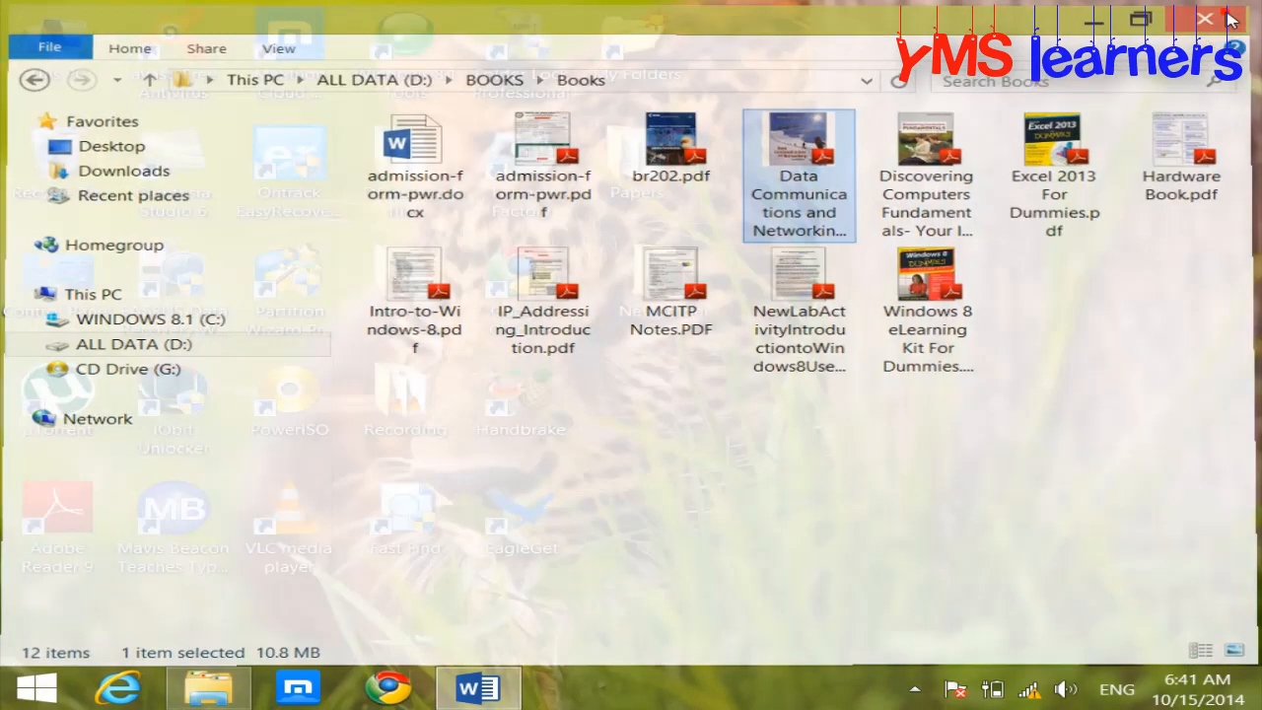
pyautogui.click(477, 686)
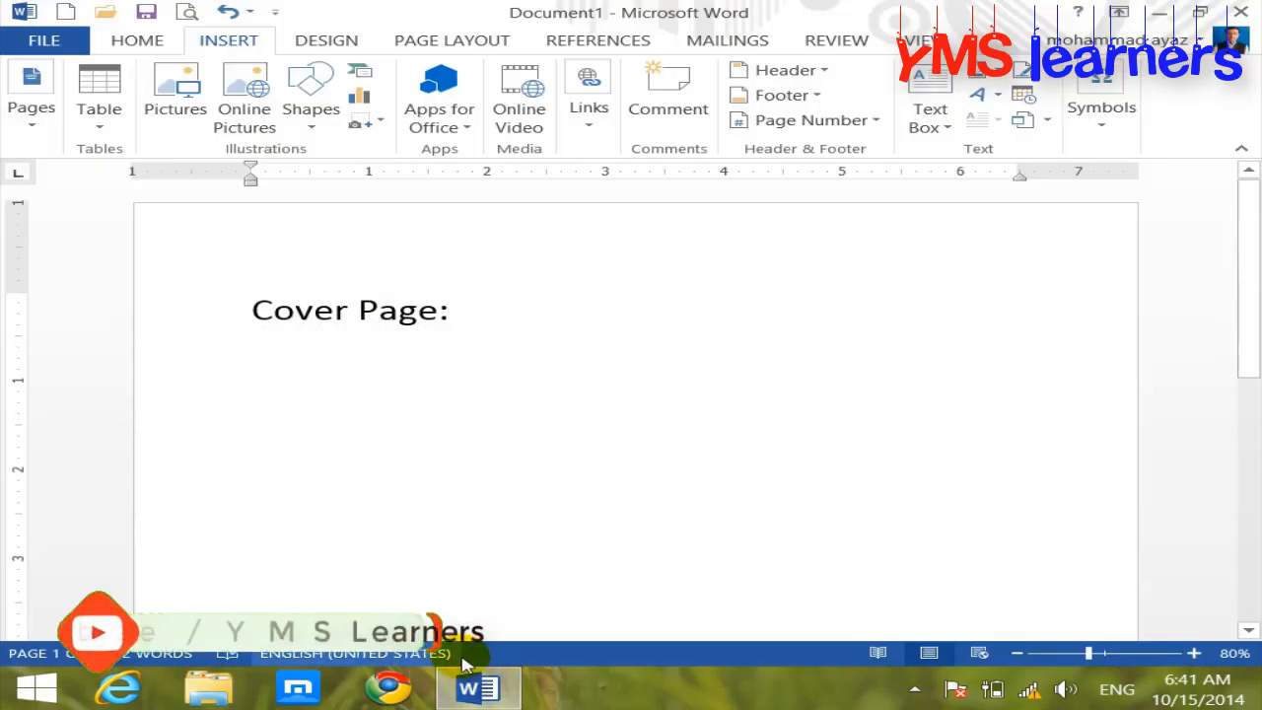
# Step: Create a new blank document and enter "Computer" as its heading line
pyautogui.click(67, 13)
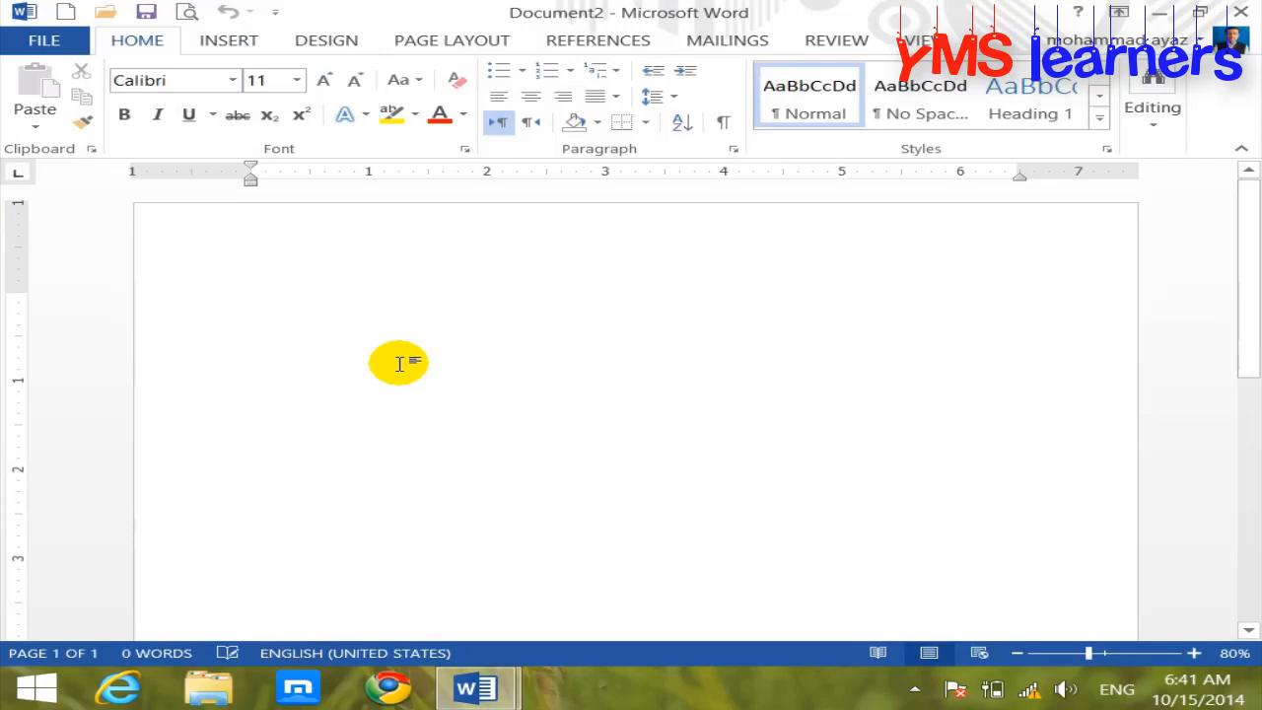
pyautogui.write('comptuer')
pyautogui.press('Return')
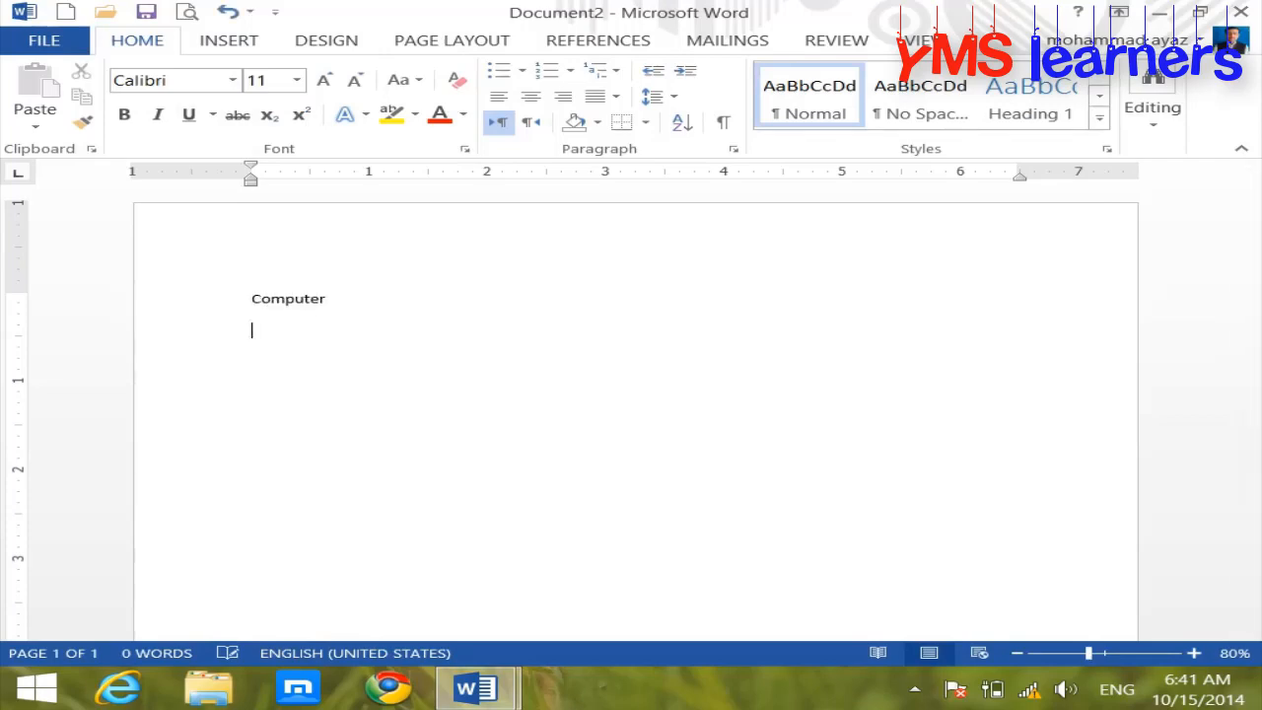
# Step: Generate sample paragraphs below the heading with the =rand() function and enlarge all the text to 14 pt
pyautogui.write('=rand(')
pyautogui.press('Return')
pyautogui.hotkey('ctrl', 'a')
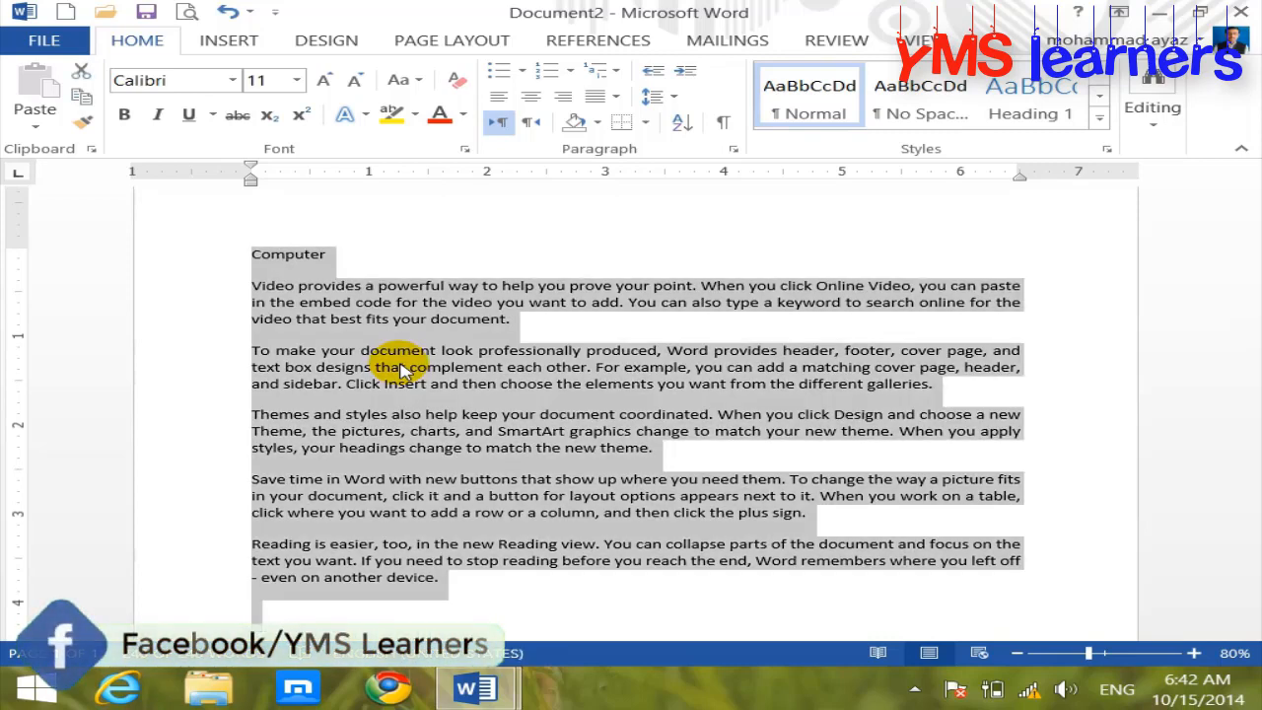
pyautogui.hotkey('ctrl', 'shift', '.')
pyautogui.hotkey('ctrl', 'shift', '.')
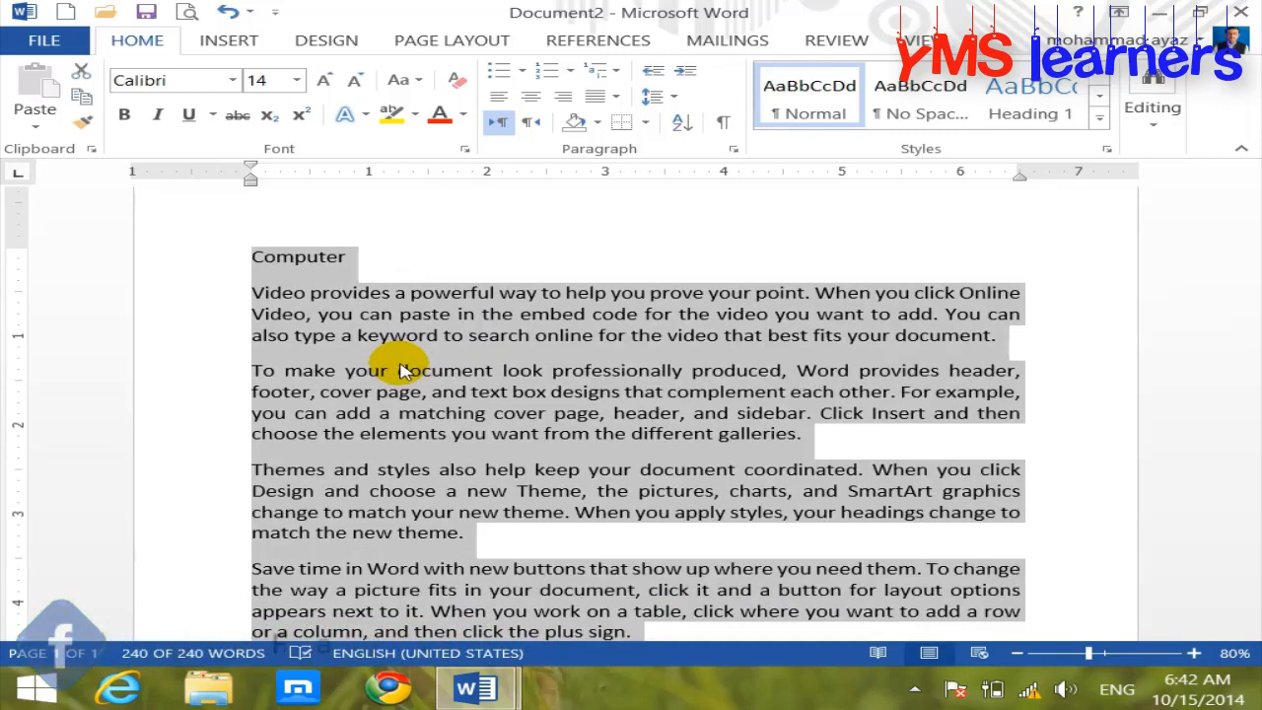
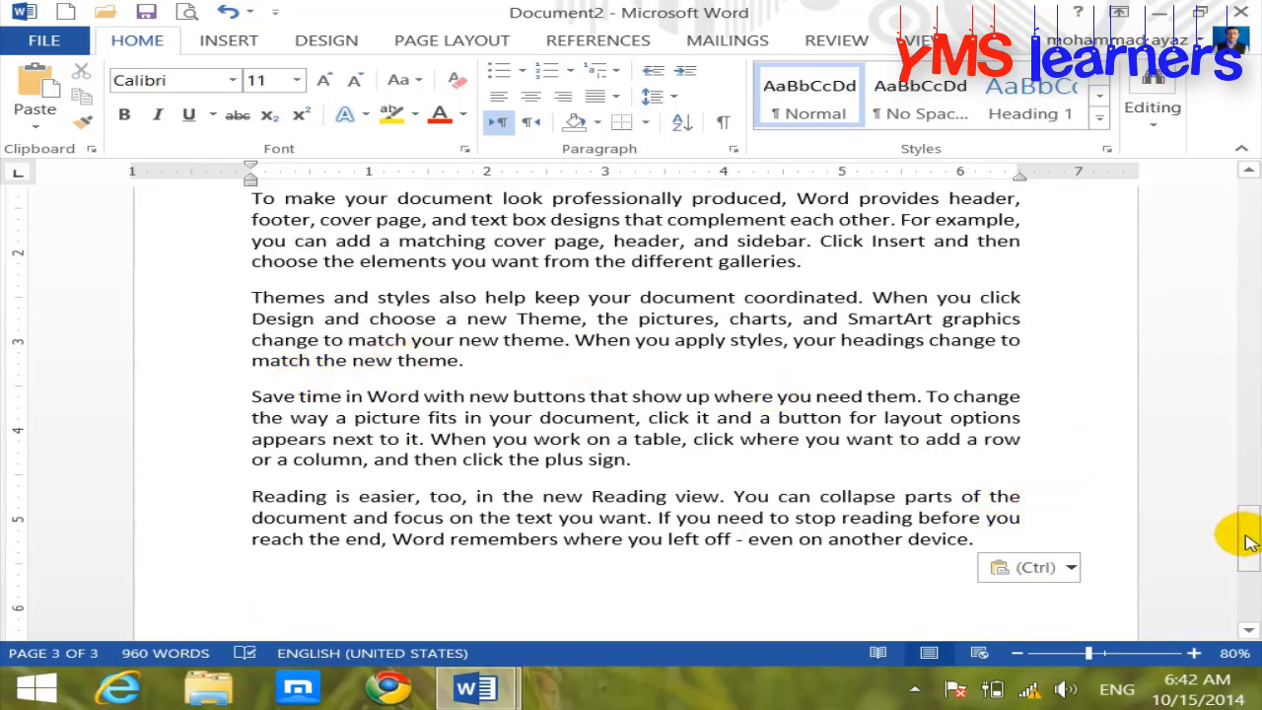
# Step: Make the "Computer" heading at the beginning of the document bold
pyautogui.moveTo(1243, 530); pyautogui.dragTo(1248, 189)
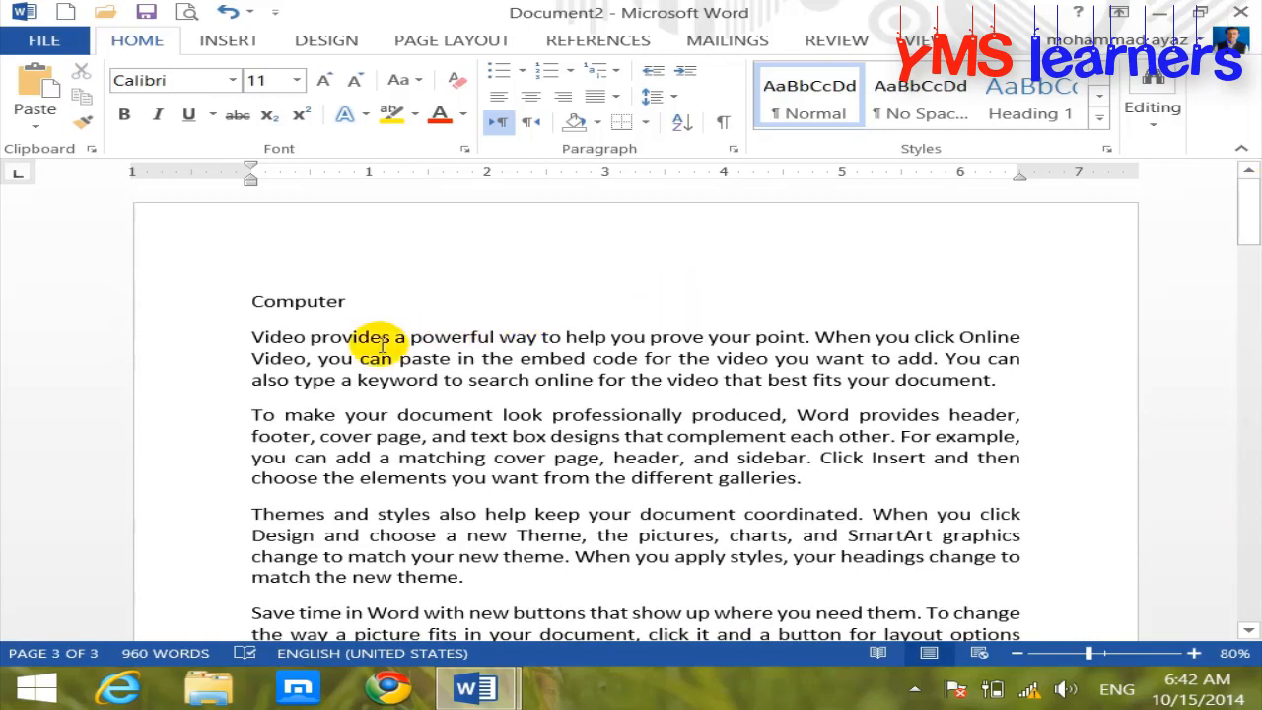
pyautogui.moveTo(253, 301); pyautogui.dragTo(373, 308)
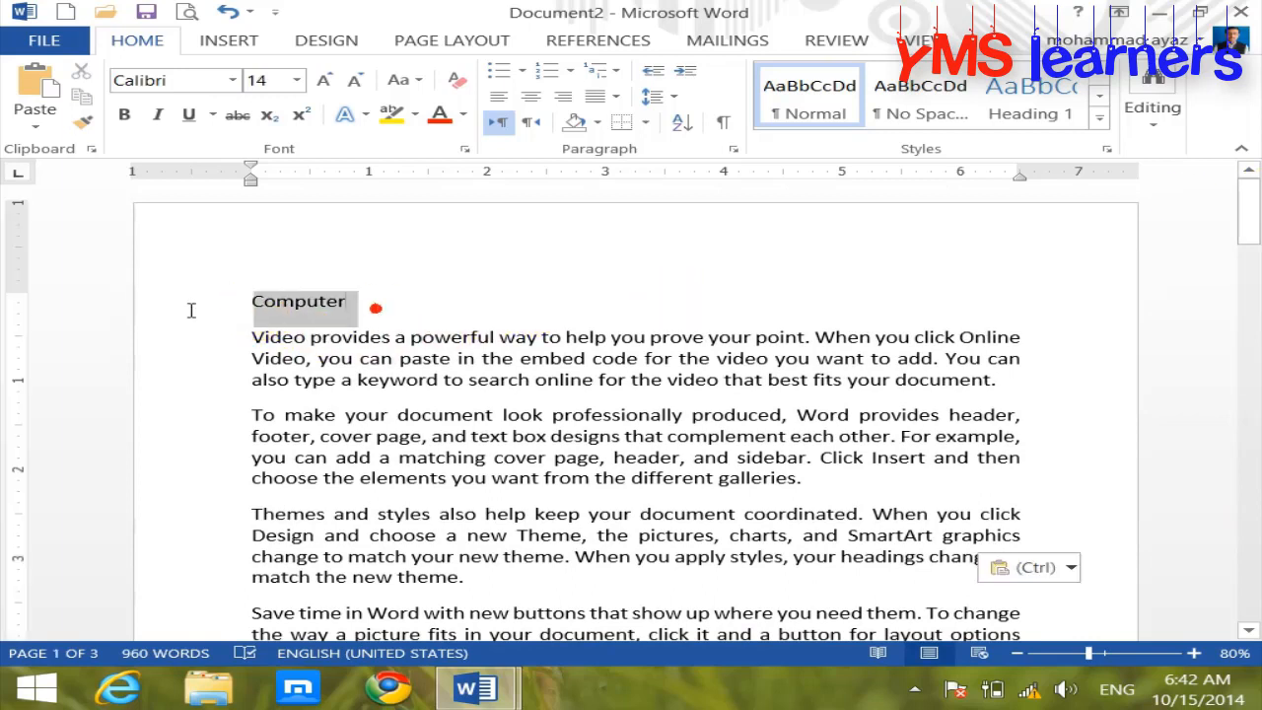
pyautogui.click(123, 115)
pyautogui.click(437, 325)
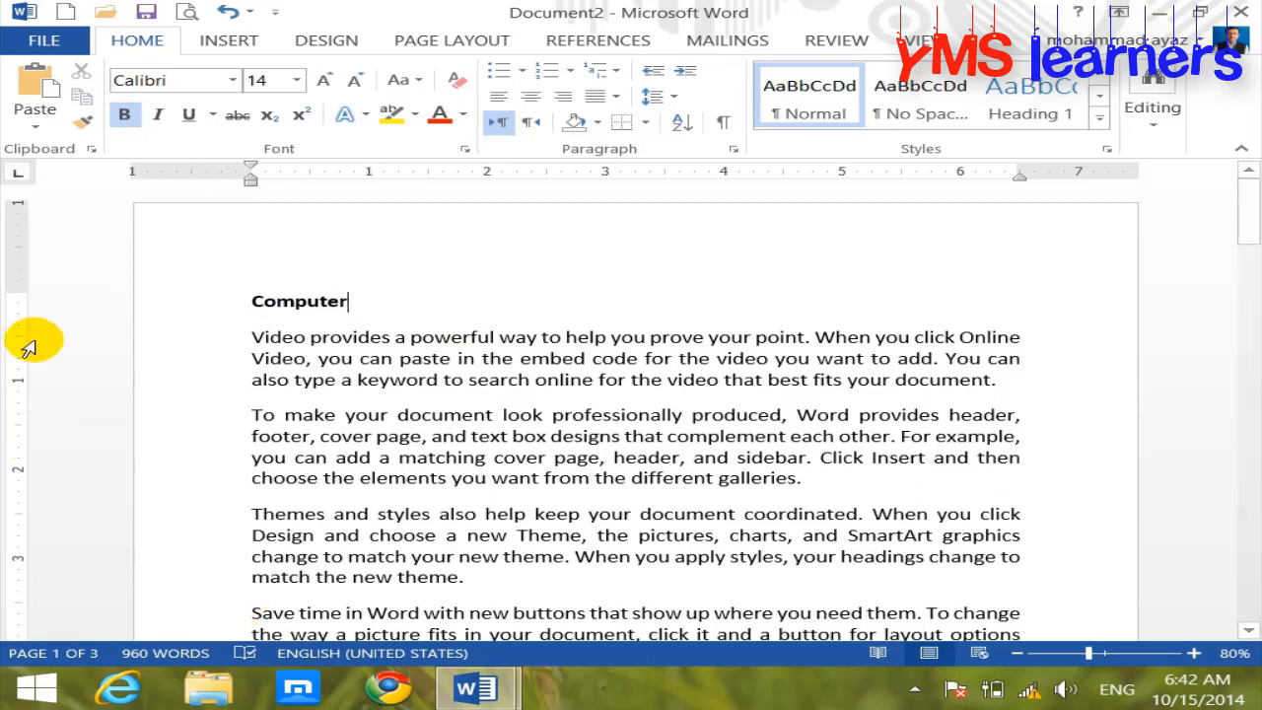
# Step: Insert the built-in Austin cover page in front of the "Computer" heading
pyautogui.click(252, 300)
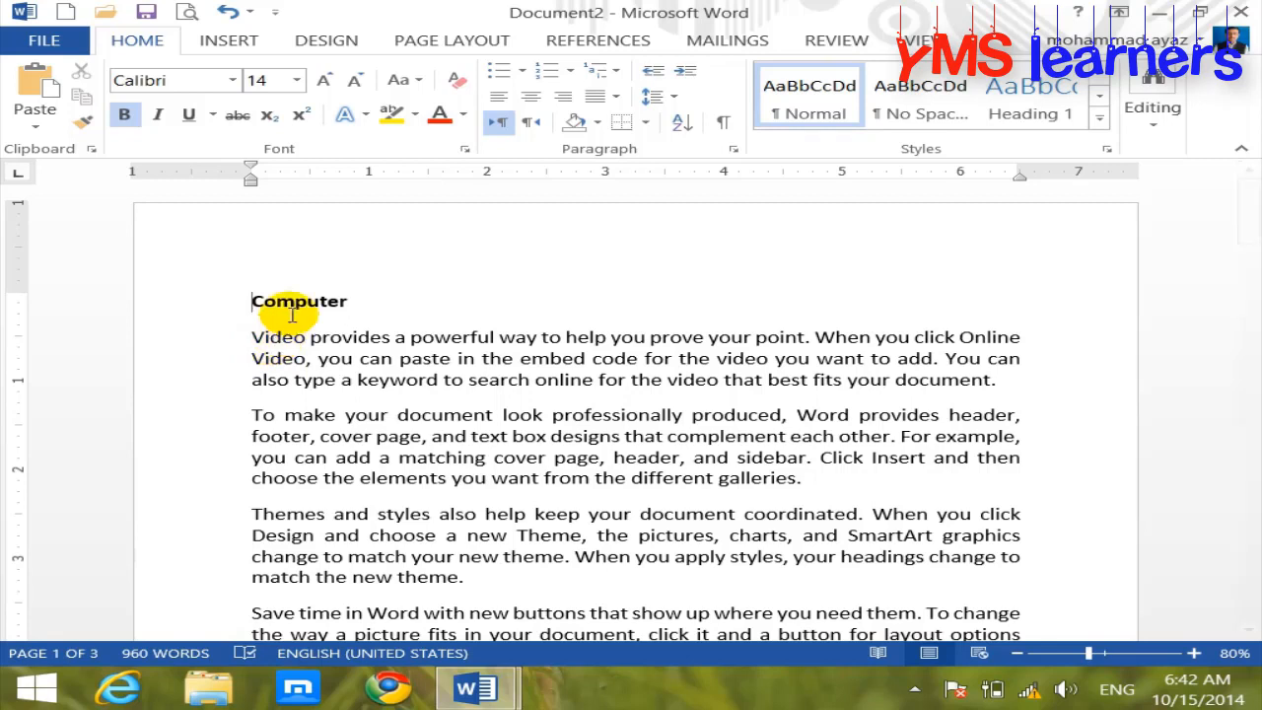
pyautogui.click(237, 40)
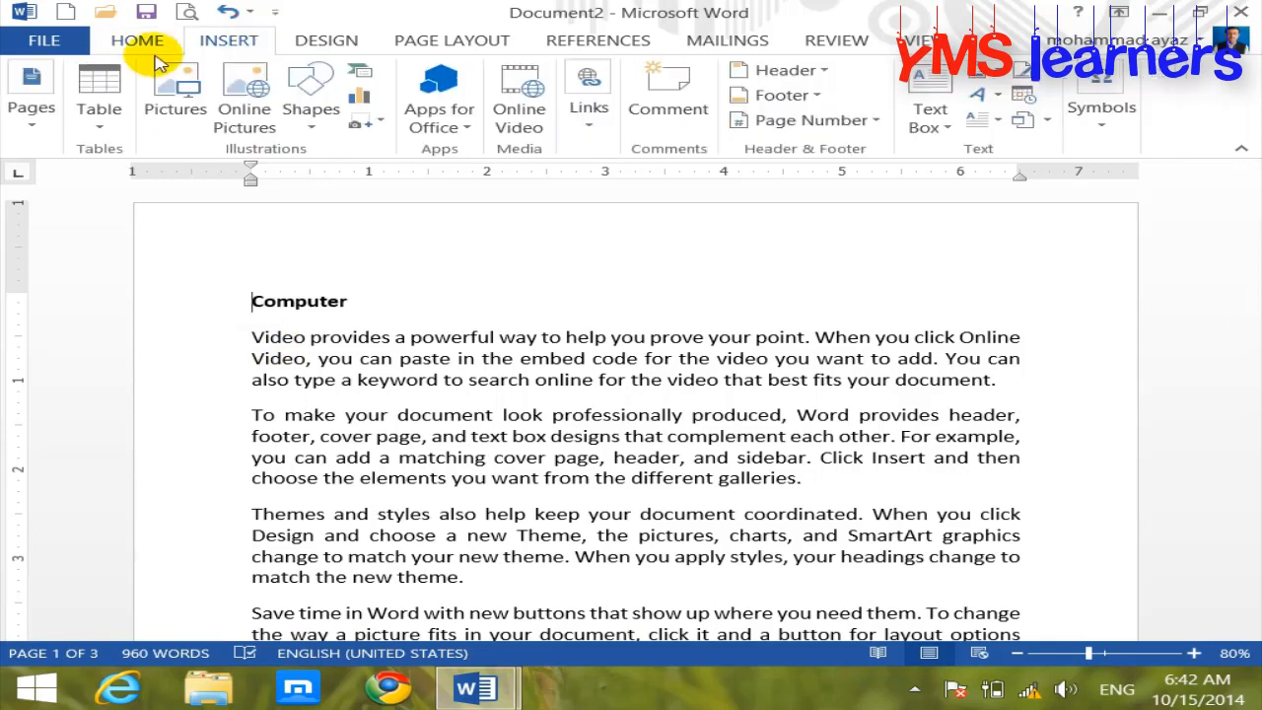
pyautogui.click(24, 120)
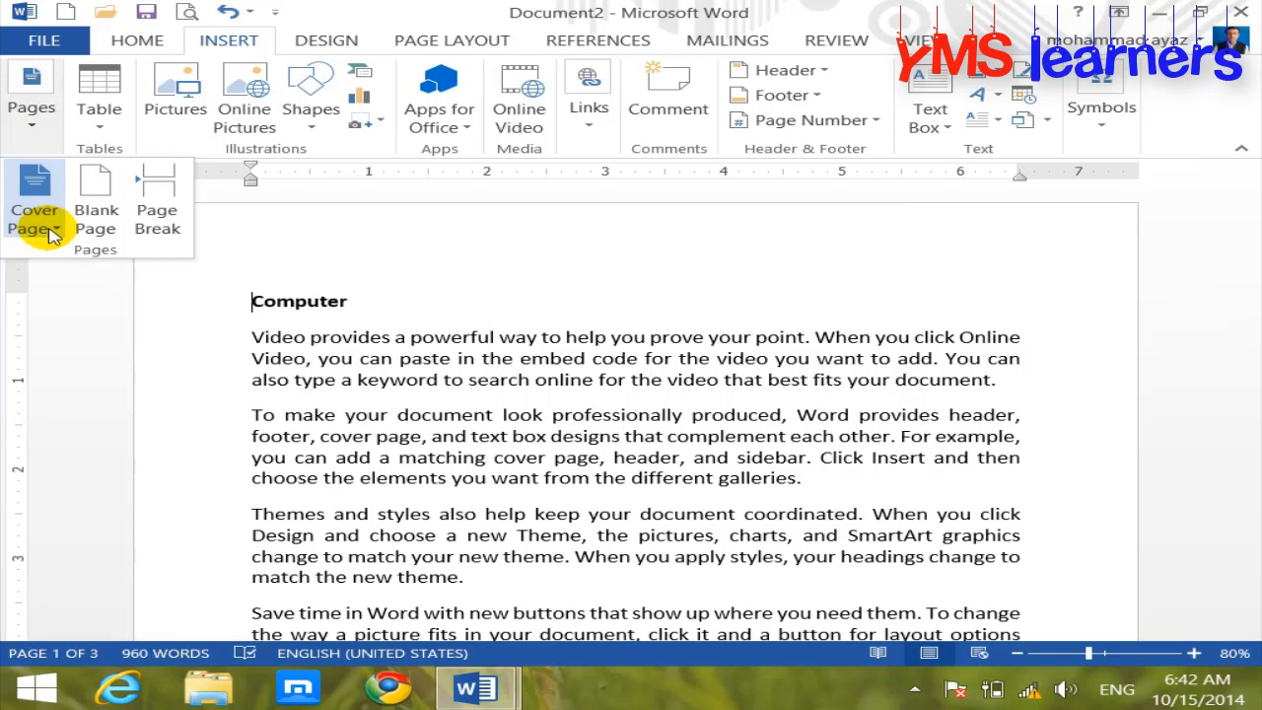
pyautogui.click(51, 233)
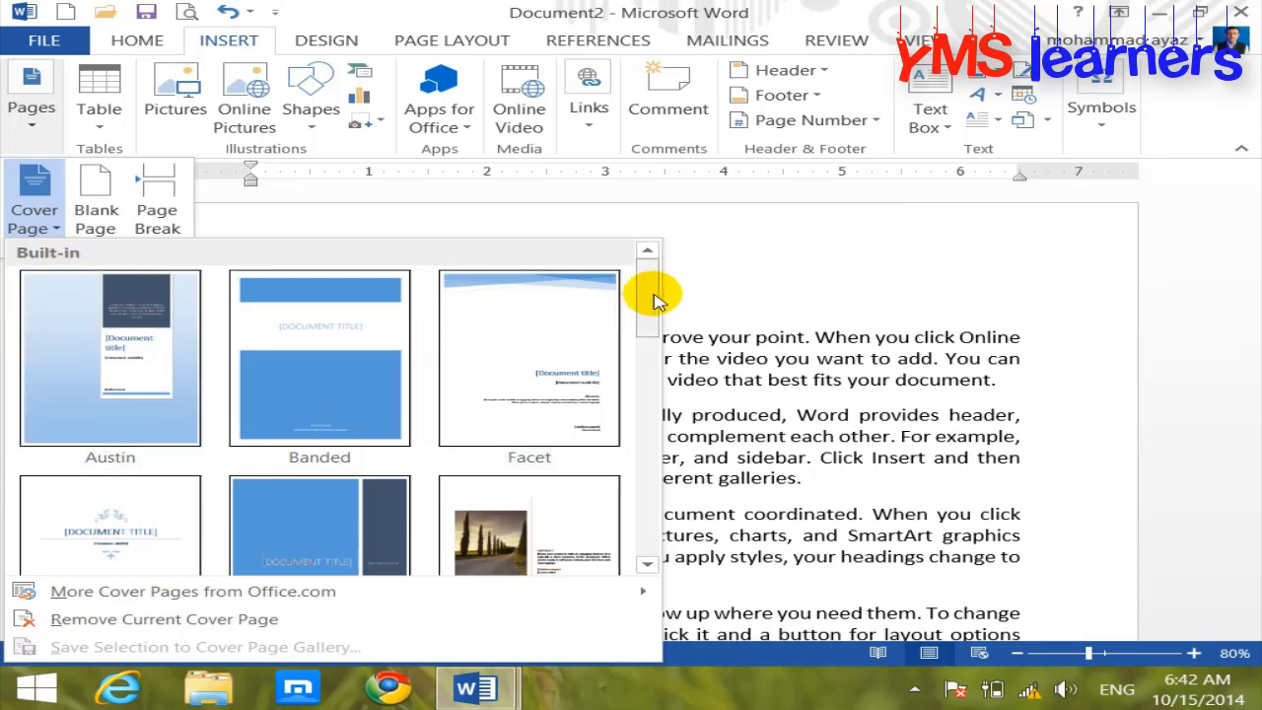
pyautogui.moveTo(657, 295)
pyautogui.mouseDown()
pyautogui.moveTo(631, 445)
pyautogui.moveTo(654, 510)
pyautogui.moveTo(648, 267)
pyautogui.moveTo(655, 285)
pyautogui.mouseUp()
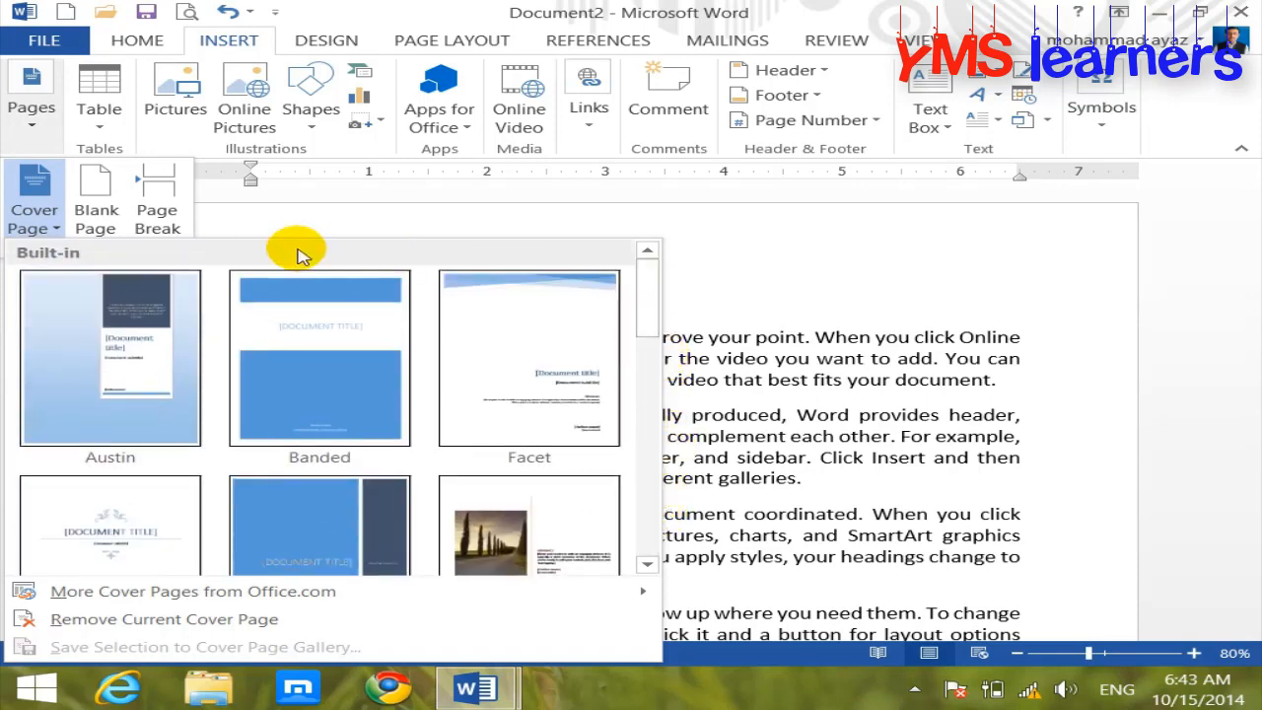
pyautogui.click(136, 393)
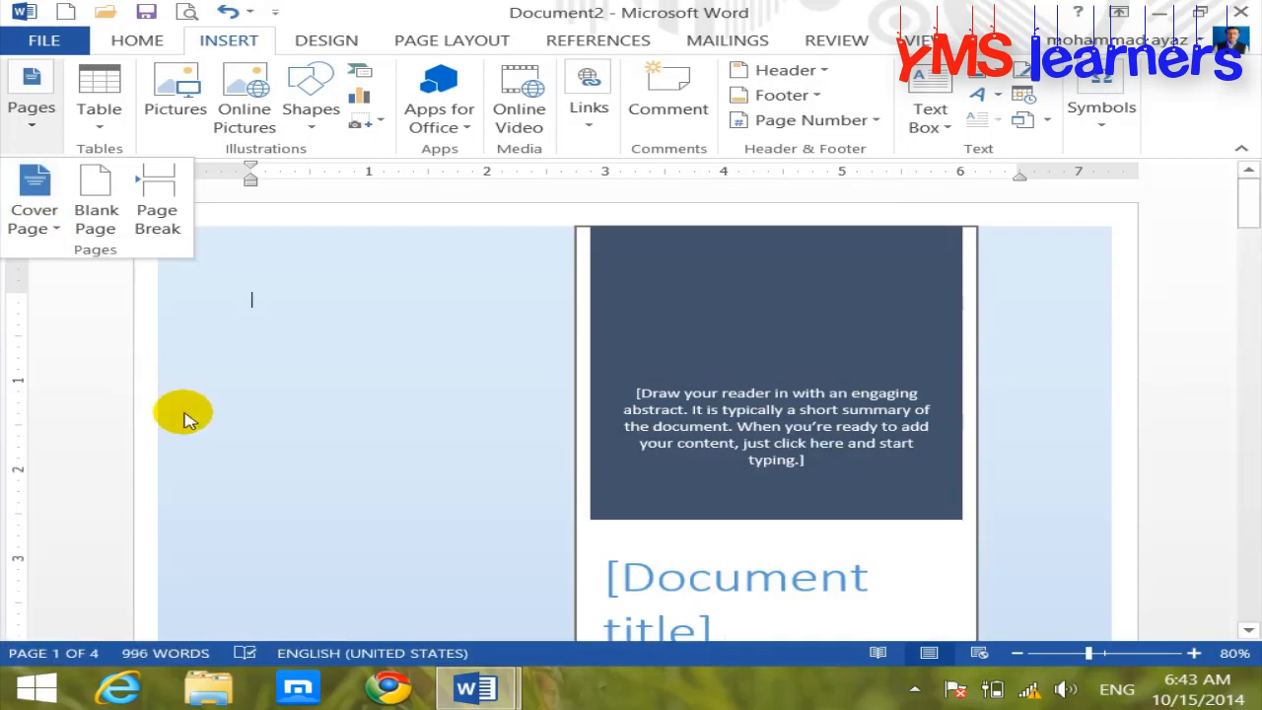
pyautogui.click(323, 418)
# Step: Review how the cover page precedes the text and replace its document title placeholder with "Data Communication"
pyautogui.scroll(-15, 325, 418)
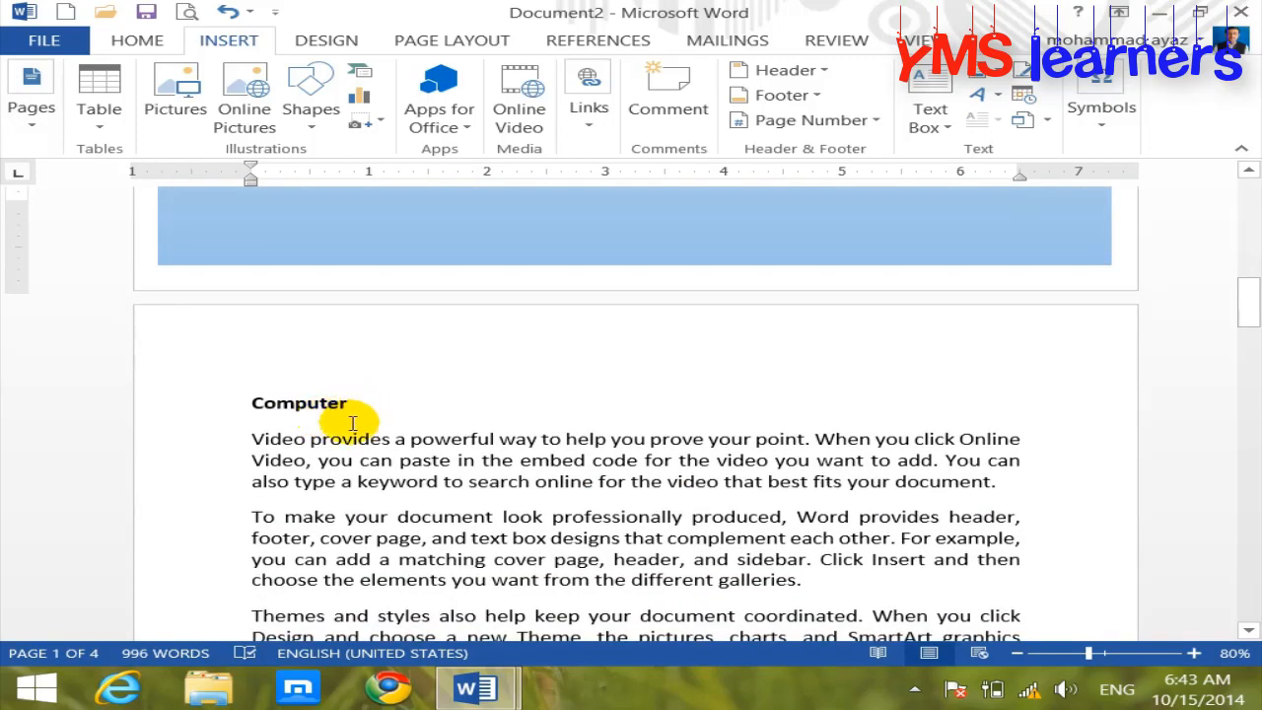
pyautogui.scroll(8, 357, 414)
pyautogui.scroll(3, 380, 405)
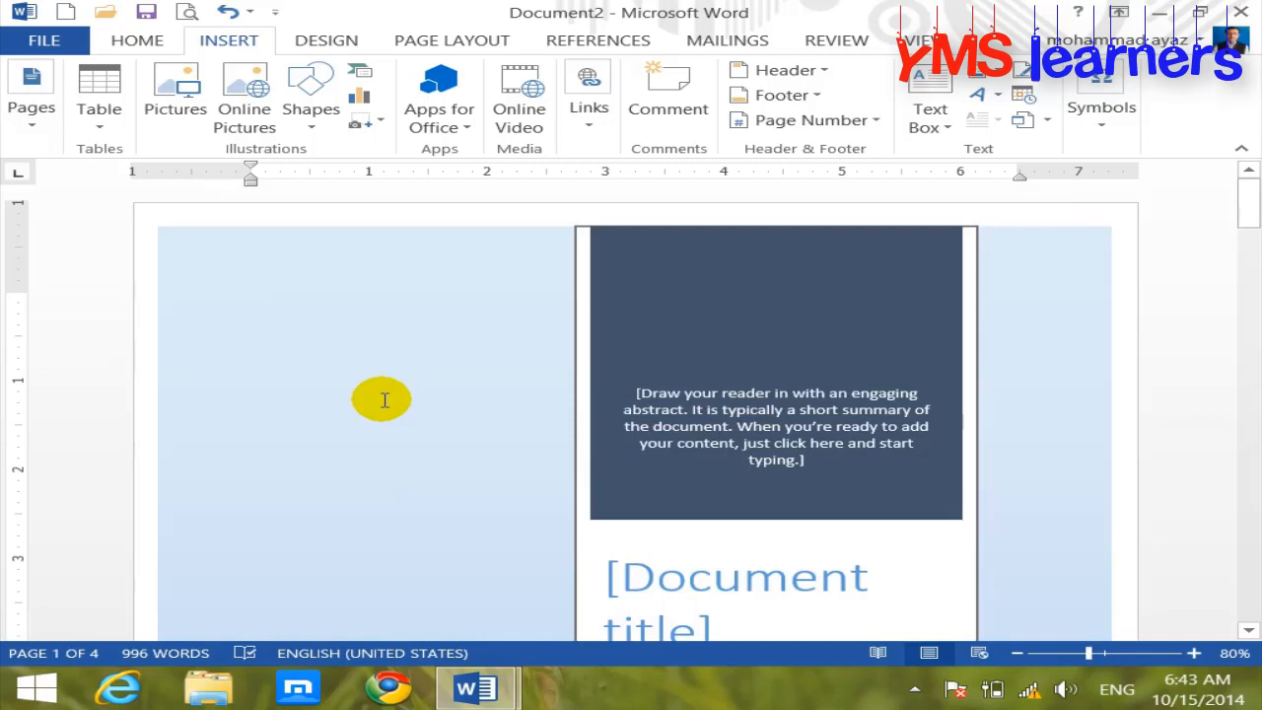
pyautogui.scroll(-3, 385, 400)
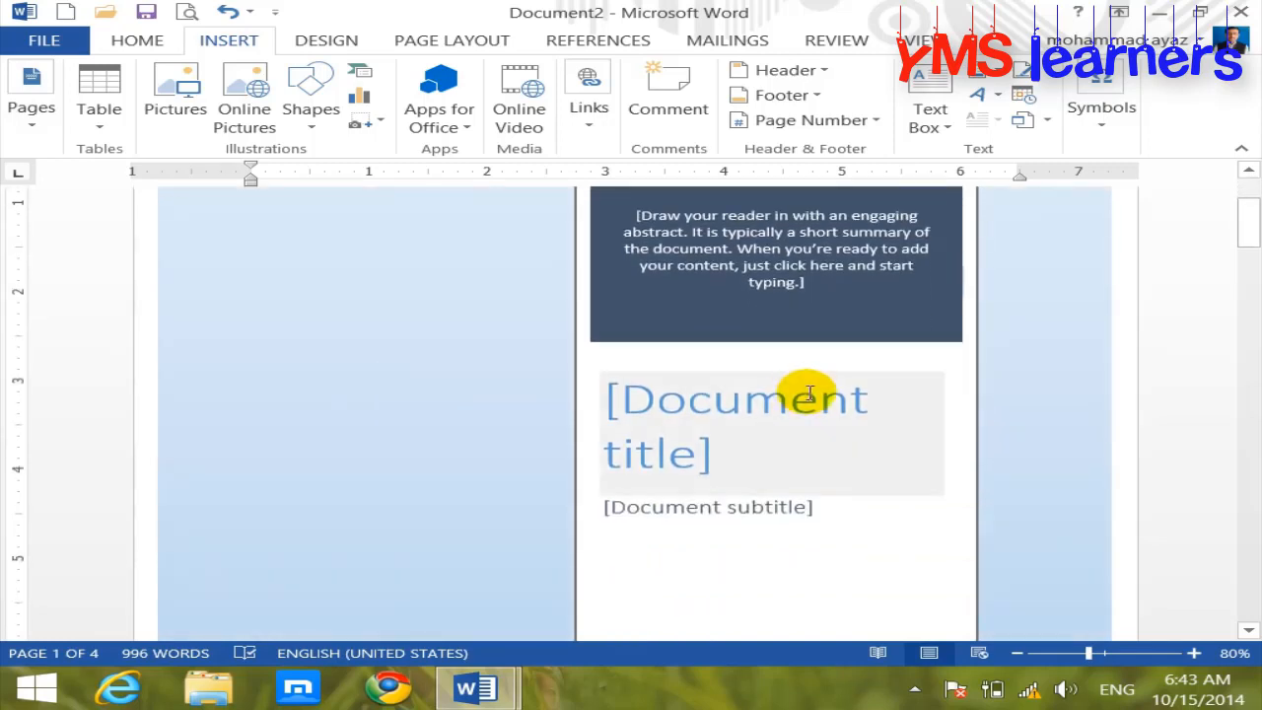
pyautogui.click(727, 411)
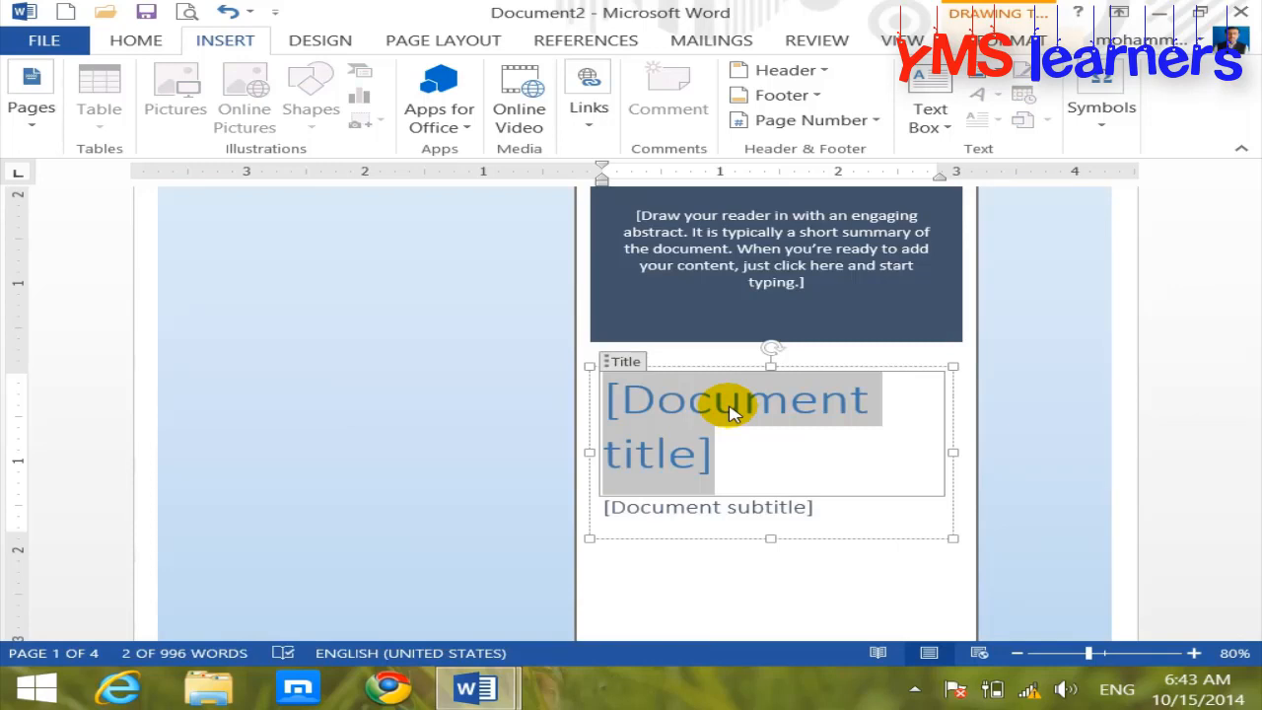
pyautogui.write('Data Co')
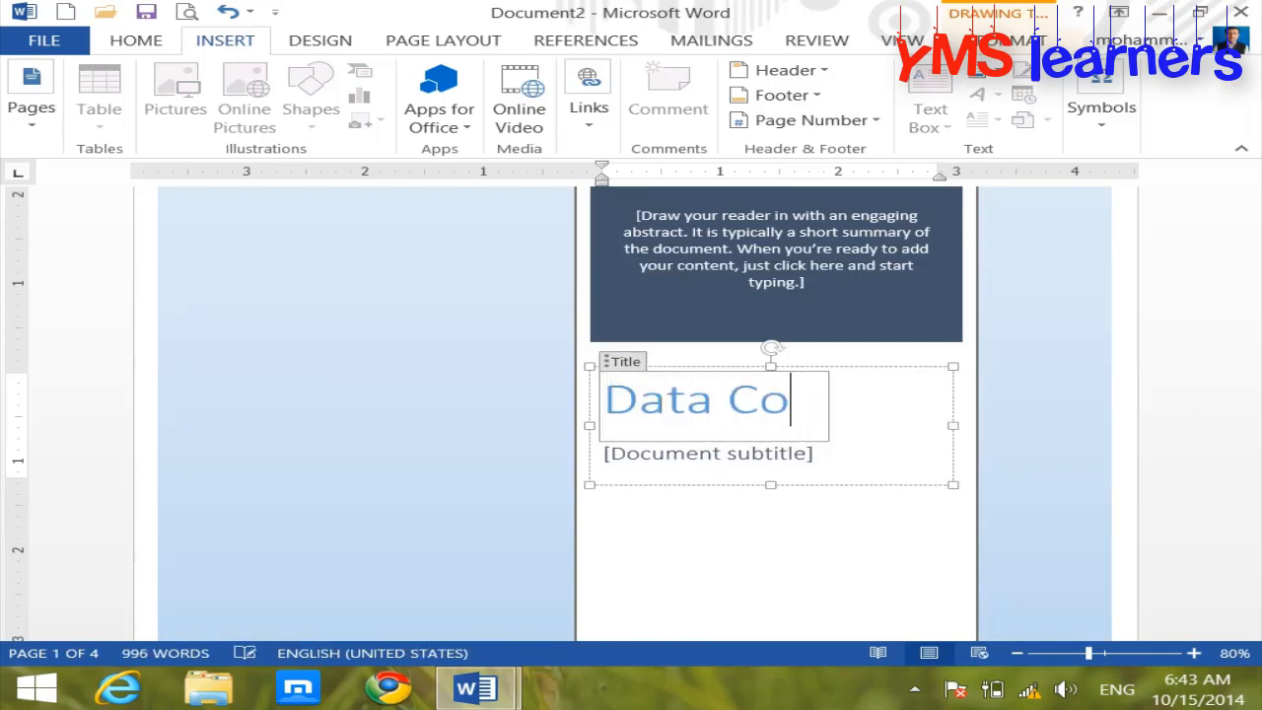
pyautogui.write('mmunicatio')
pyautogui.write('n')
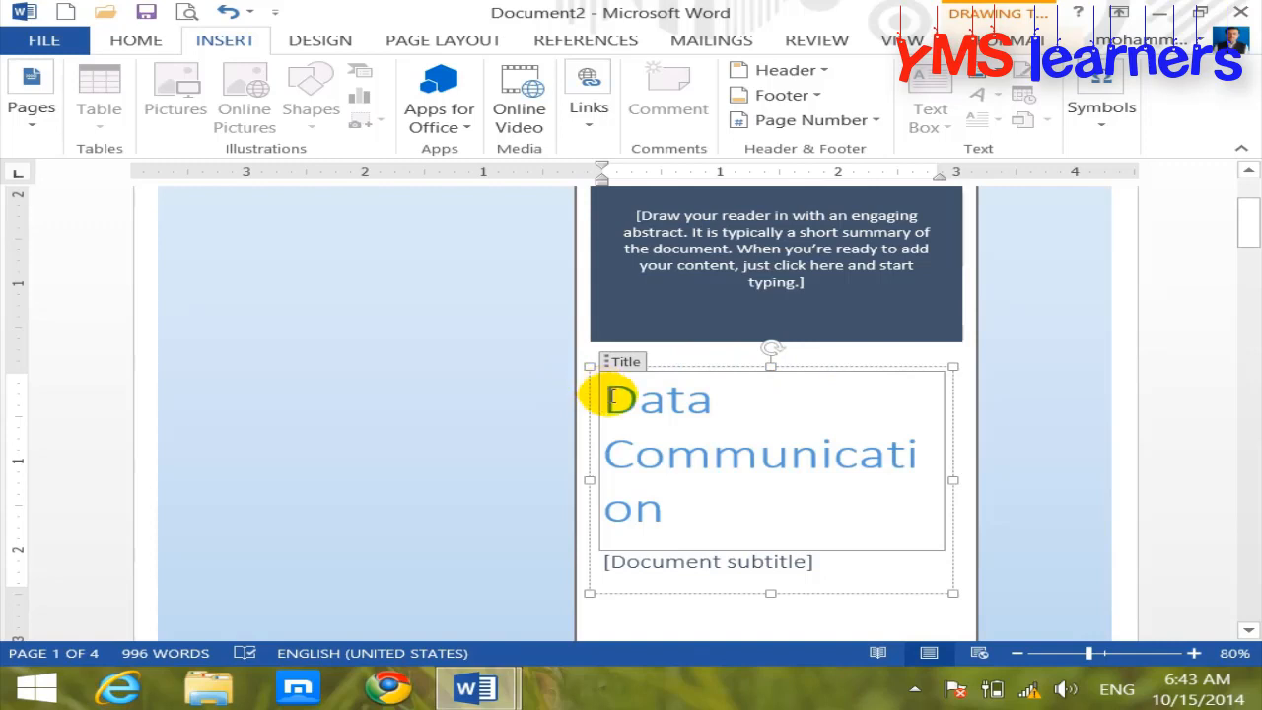
# Step: Reduce the font size of the cover page's title to 28 pt
pyautogui.moveTo(676, 512); pyautogui.dragTo(604, 399)
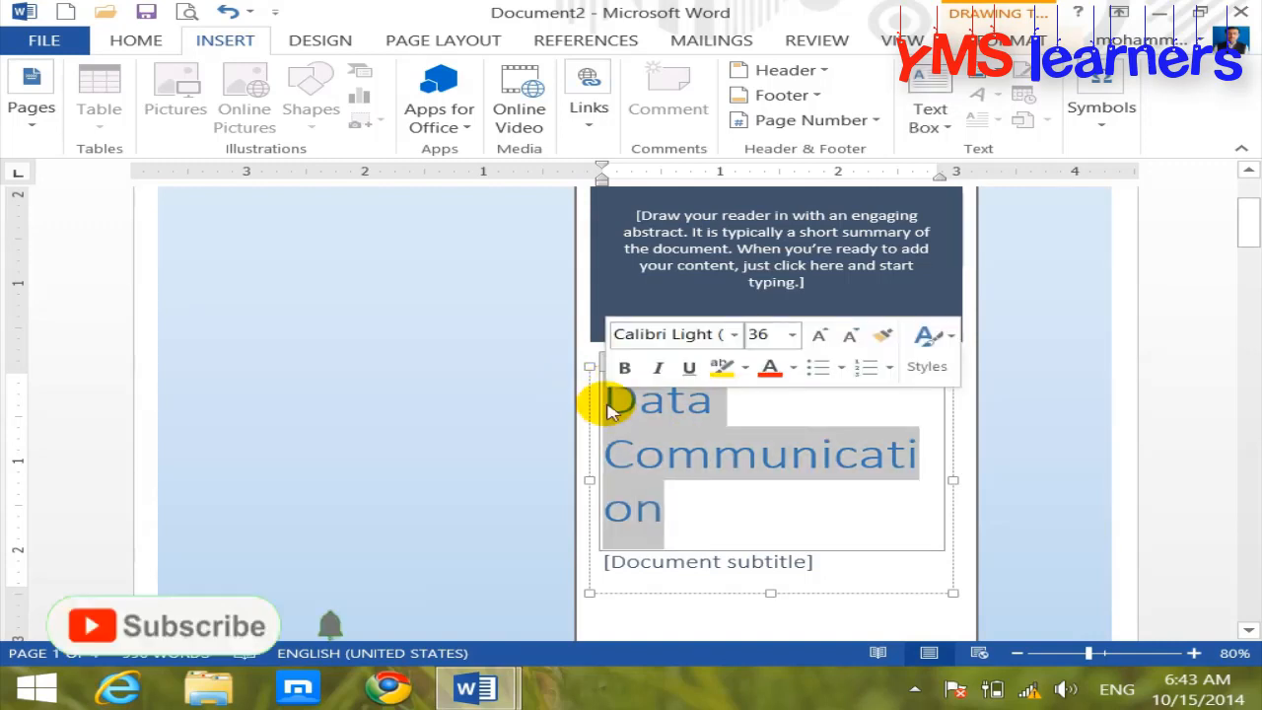
pyautogui.click(138, 41)
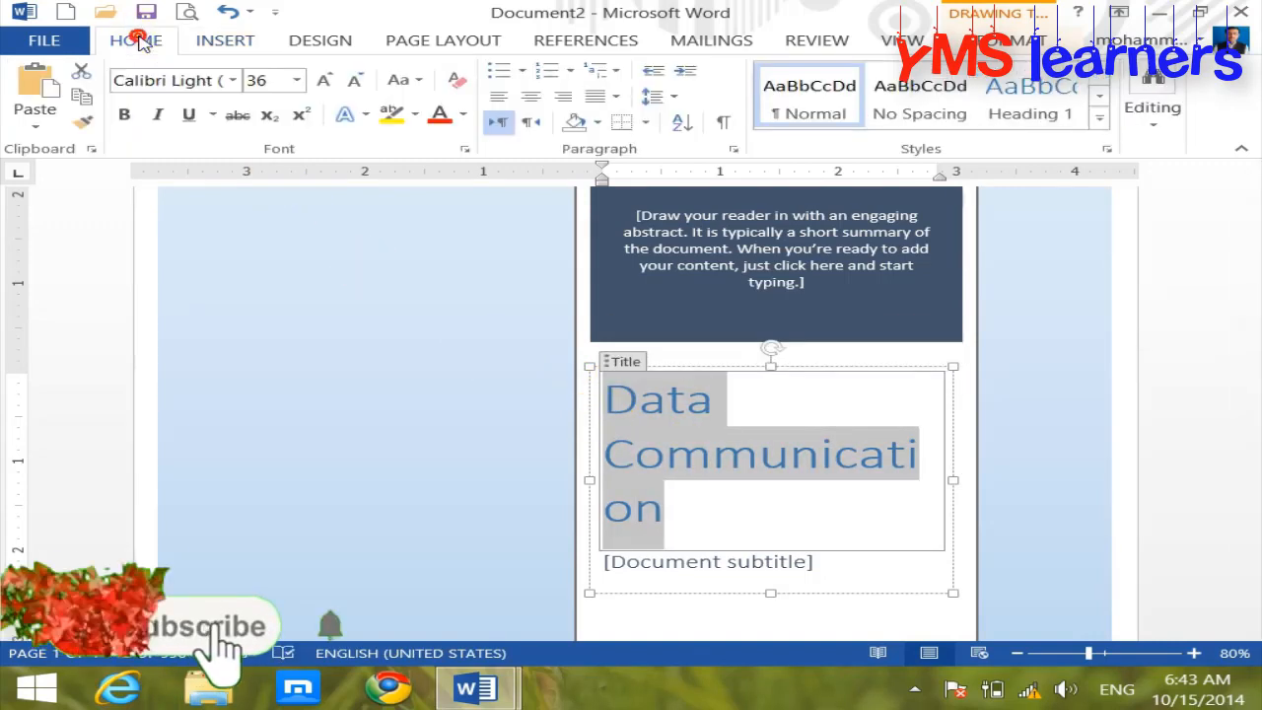
pyautogui.click(354, 81)
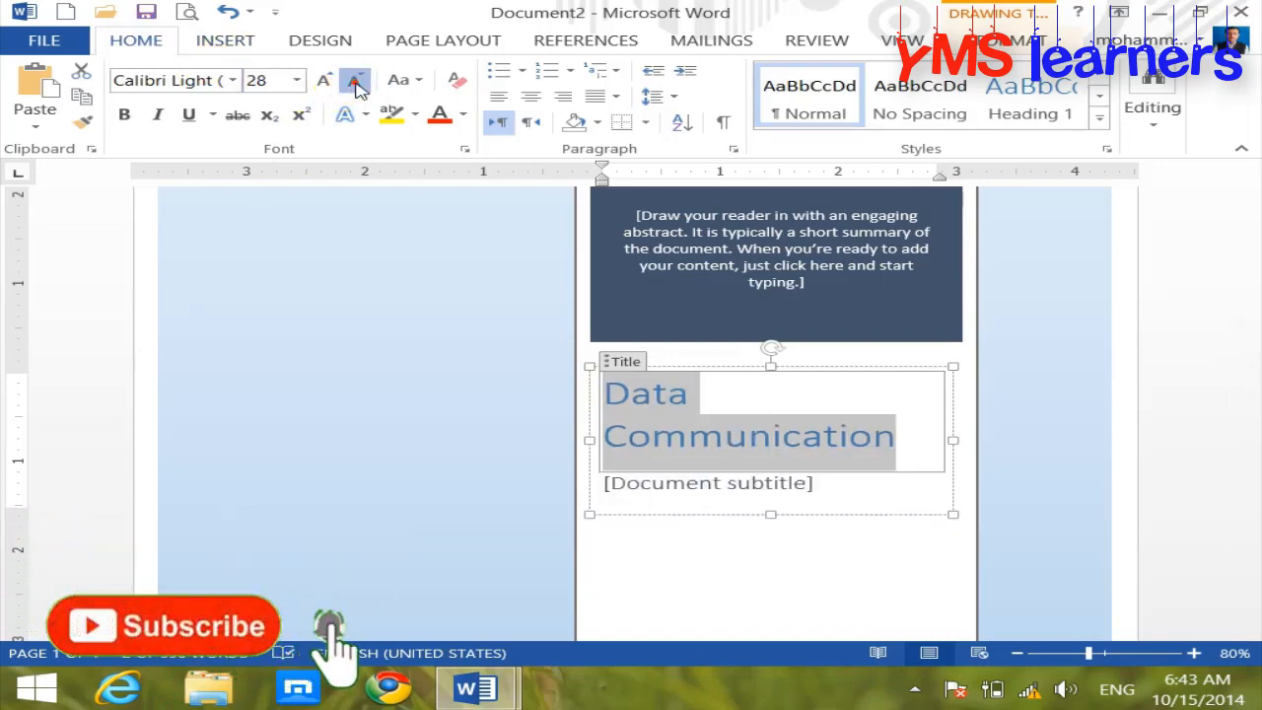
# Step: Reduce the "Data Communication" title on the cover page to 24 pt, make it bold and color it red
pyautogui.click(354, 80)
pyautogui.click(354, 81)
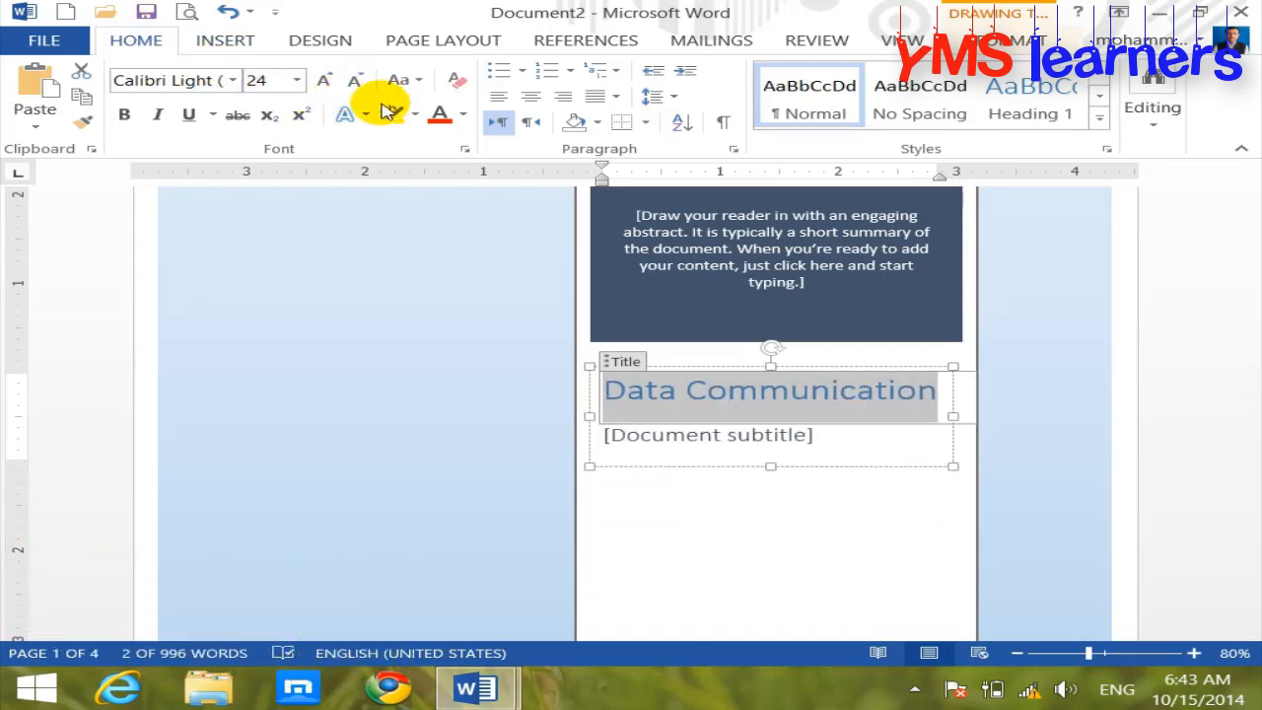
pyautogui.click(126, 114)
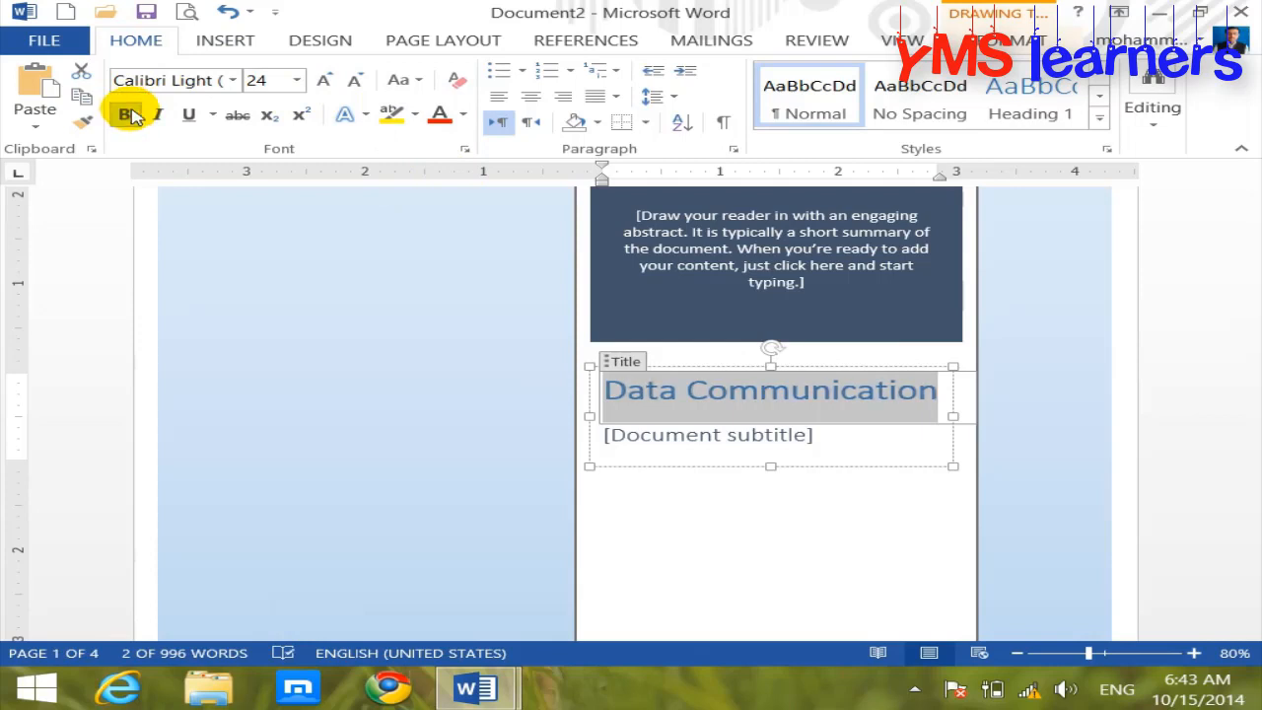
pyautogui.click(440, 116)
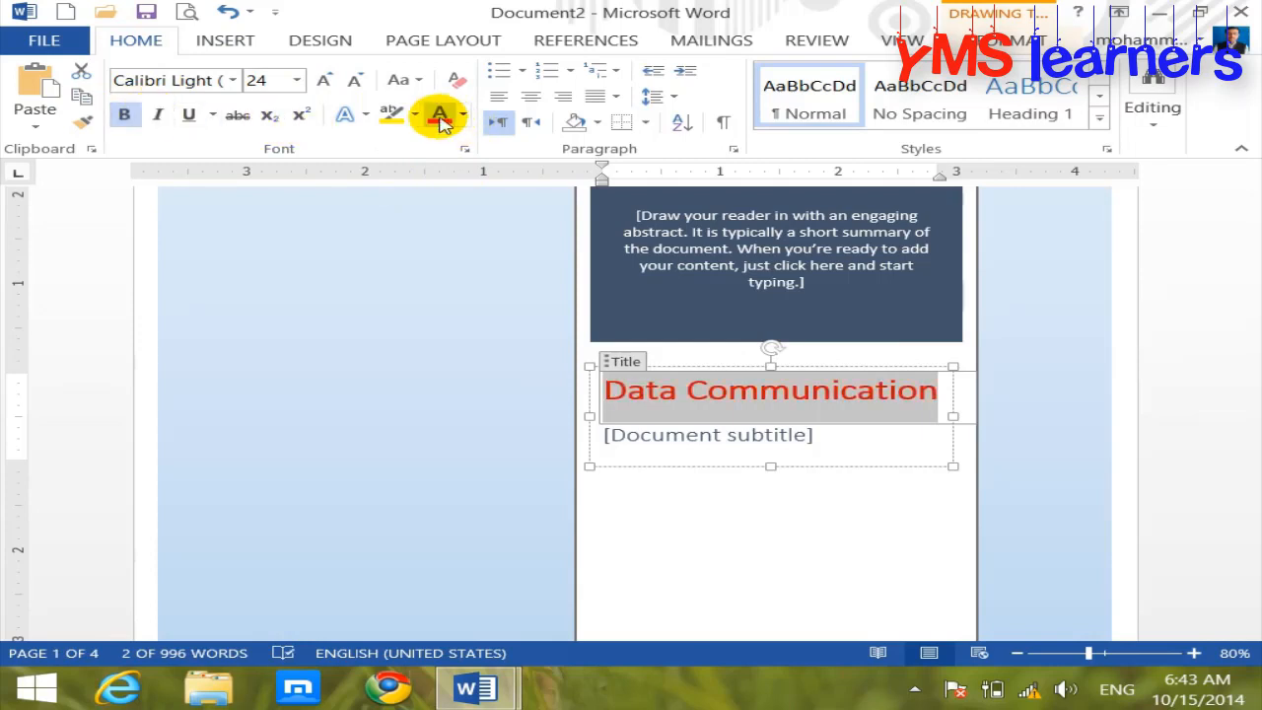
# Step: Replace the cover page's document subtitle placeholder with "Networking"
pyautogui.click(787, 440)
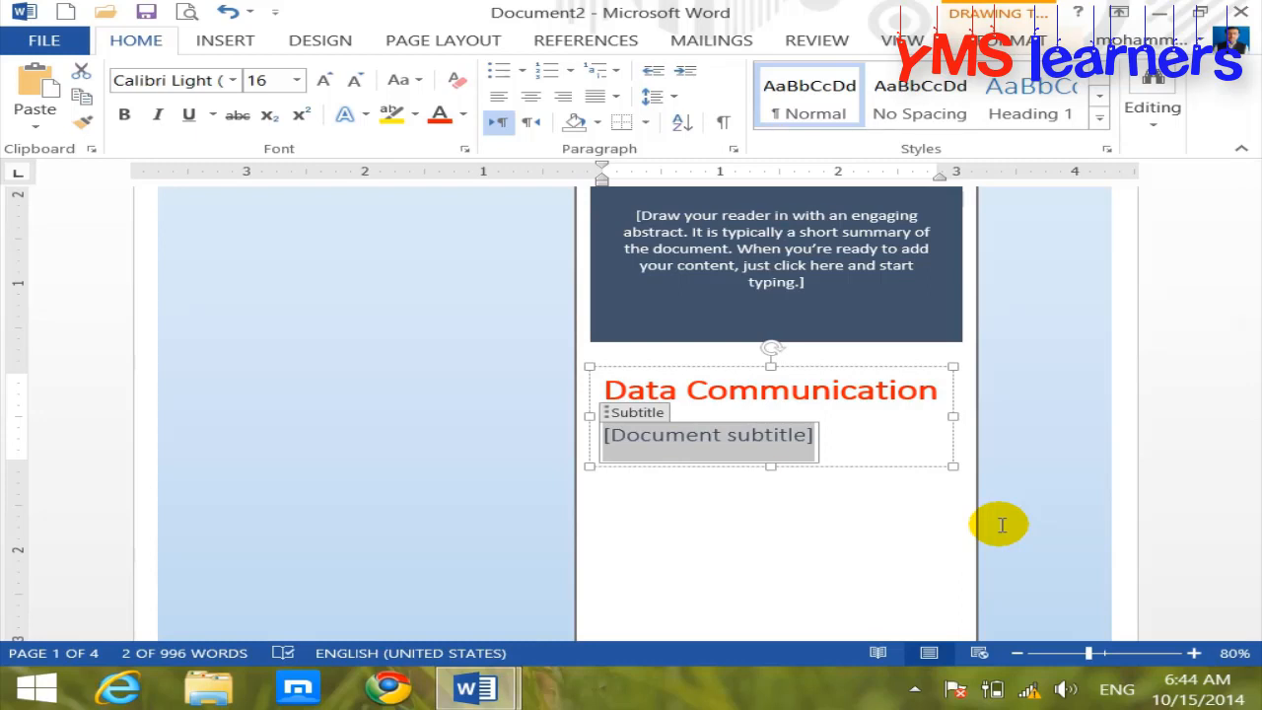
pyautogui.write('Netw')
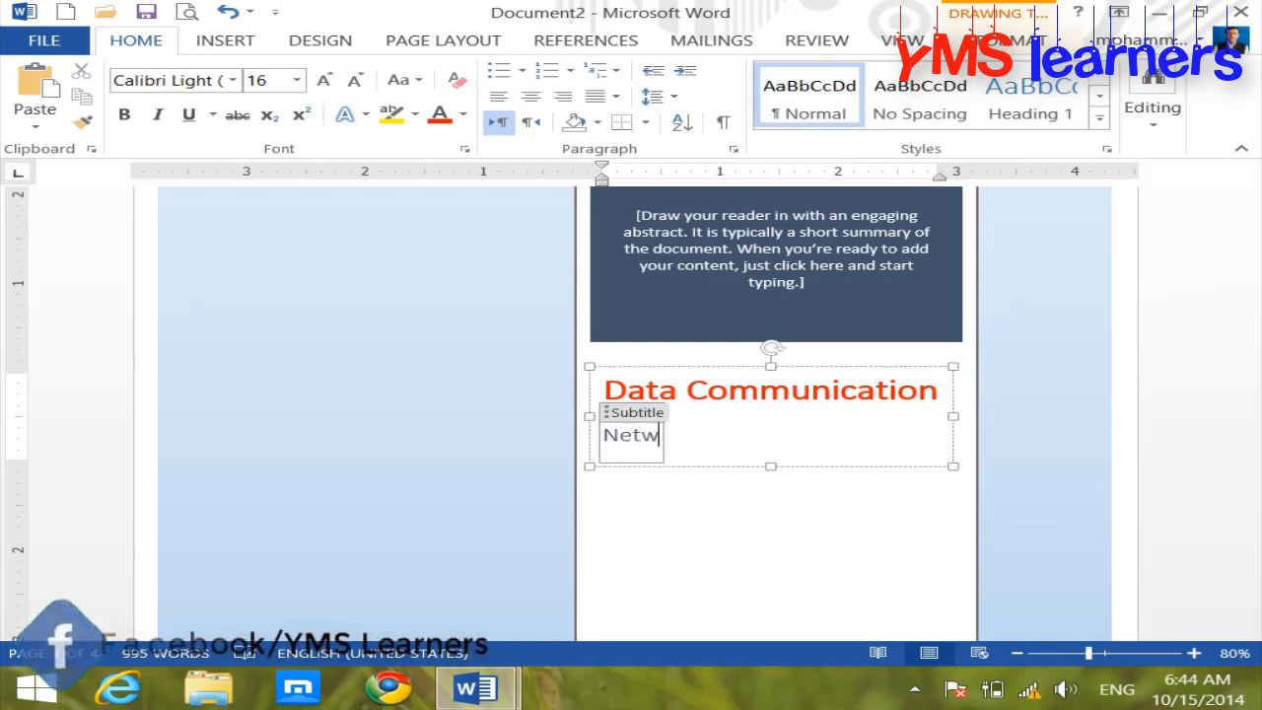
pyautogui.write('orkind')
pyautogui.press('BackSpace')
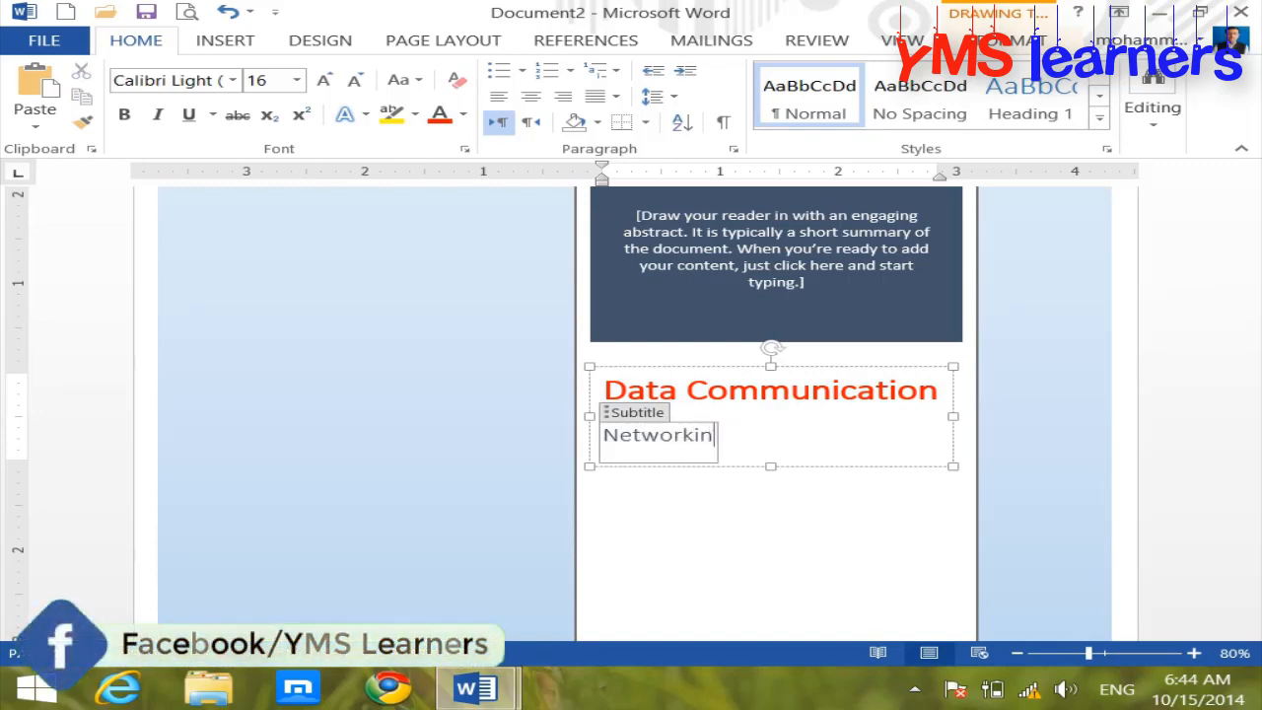
pyautogui.write('g Notes')
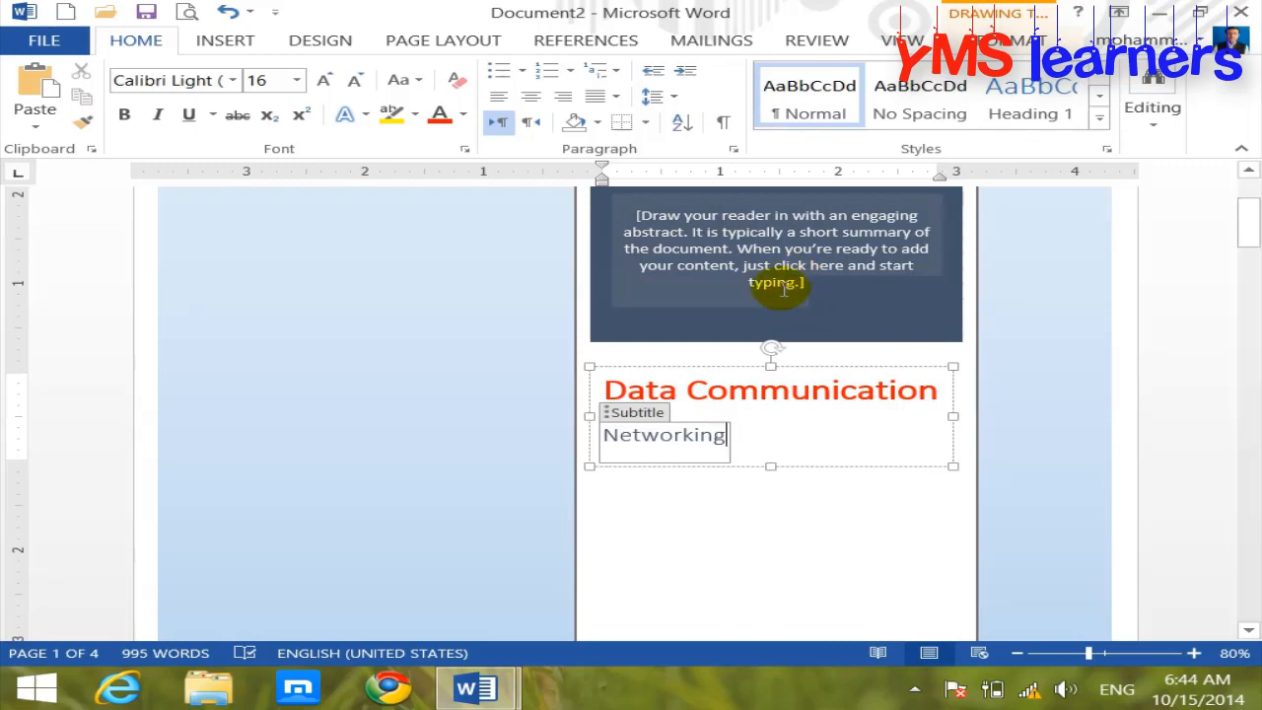
# Step: Select the abstract placeholder, then move the cover page's title text box sideways so it overlaps the blue side area
pyautogui.click(786, 264)
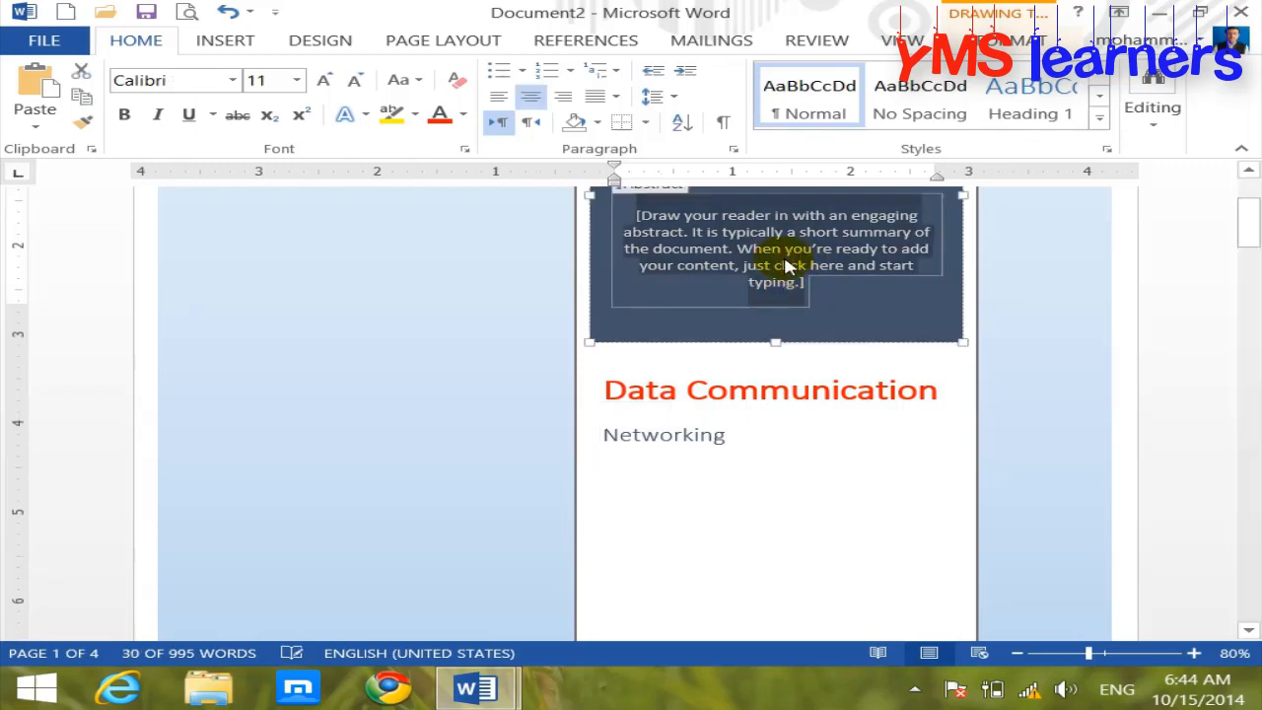
pyautogui.click(1248, 171)
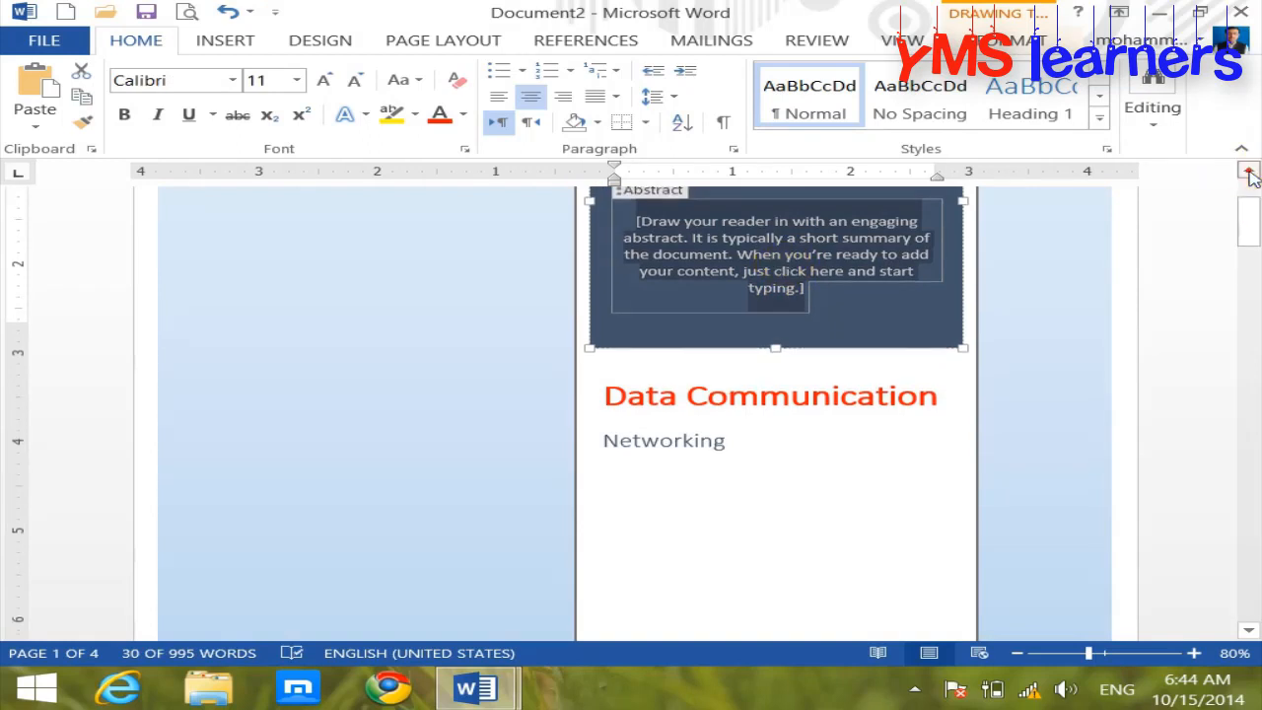
pyautogui.click(1248, 171)
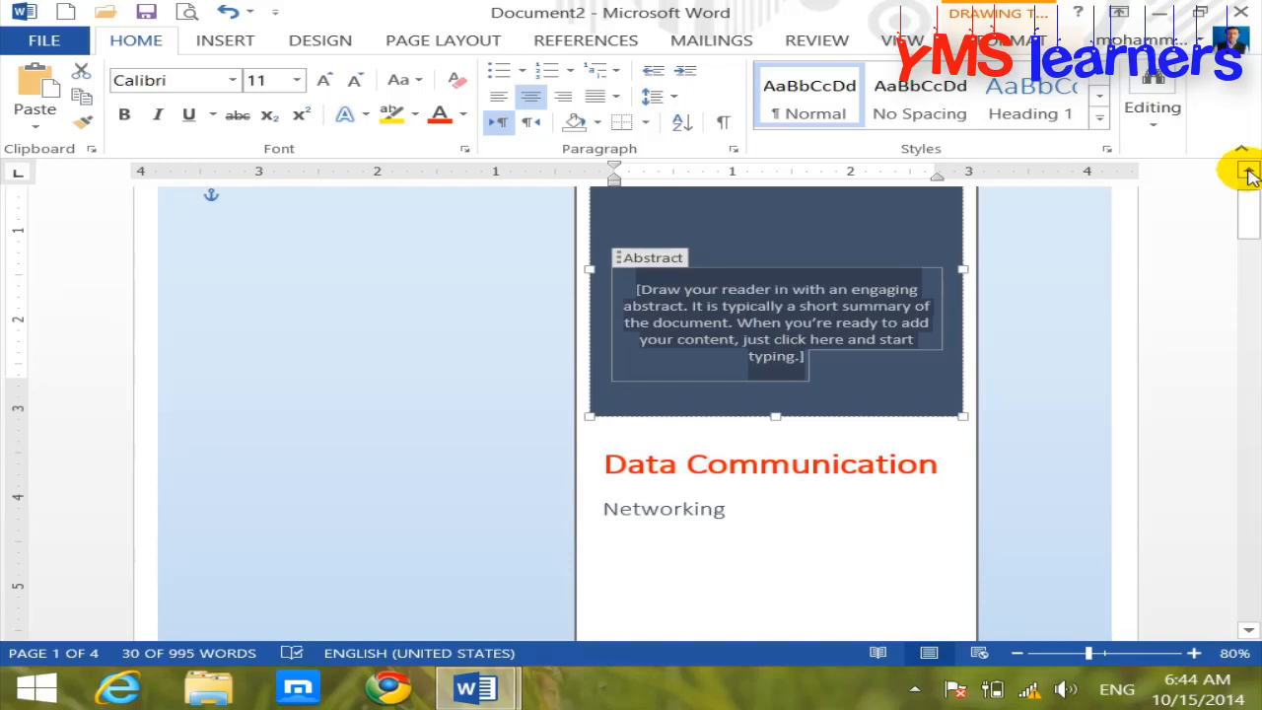
pyautogui.click(874, 466)
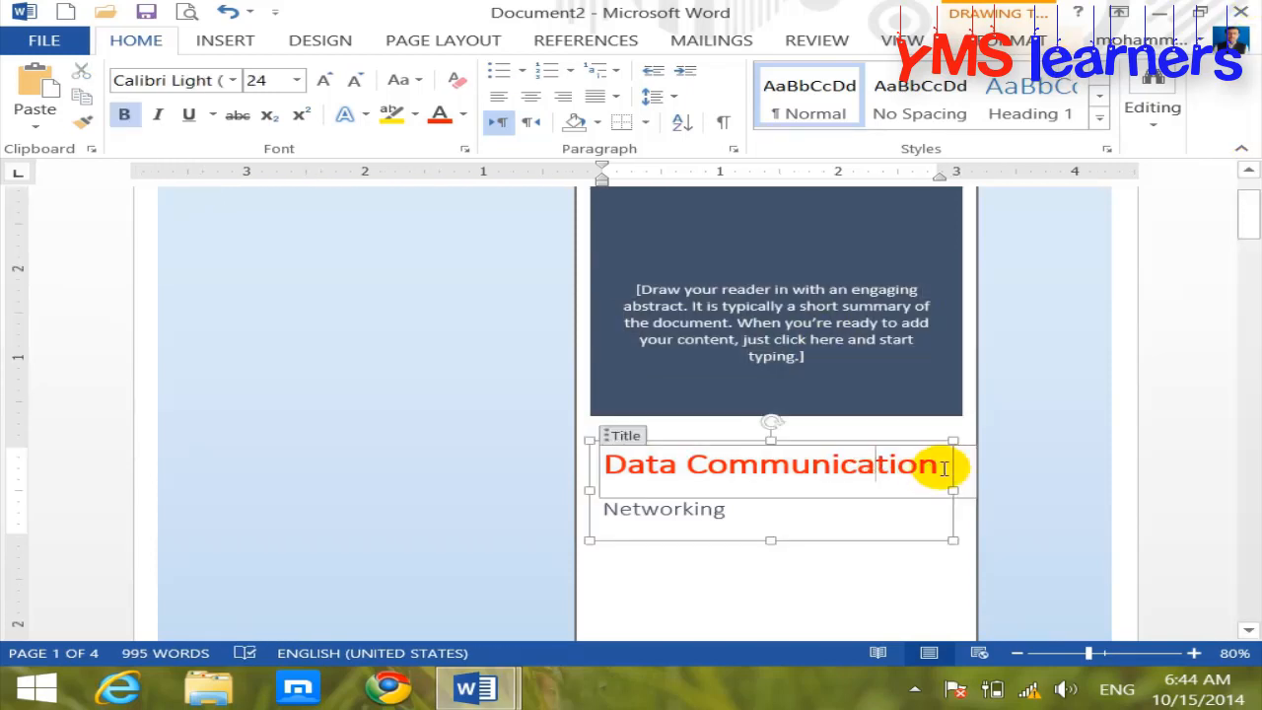
pyautogui.moveTo(944, 467); pyautogui.dragTo(814, 477)
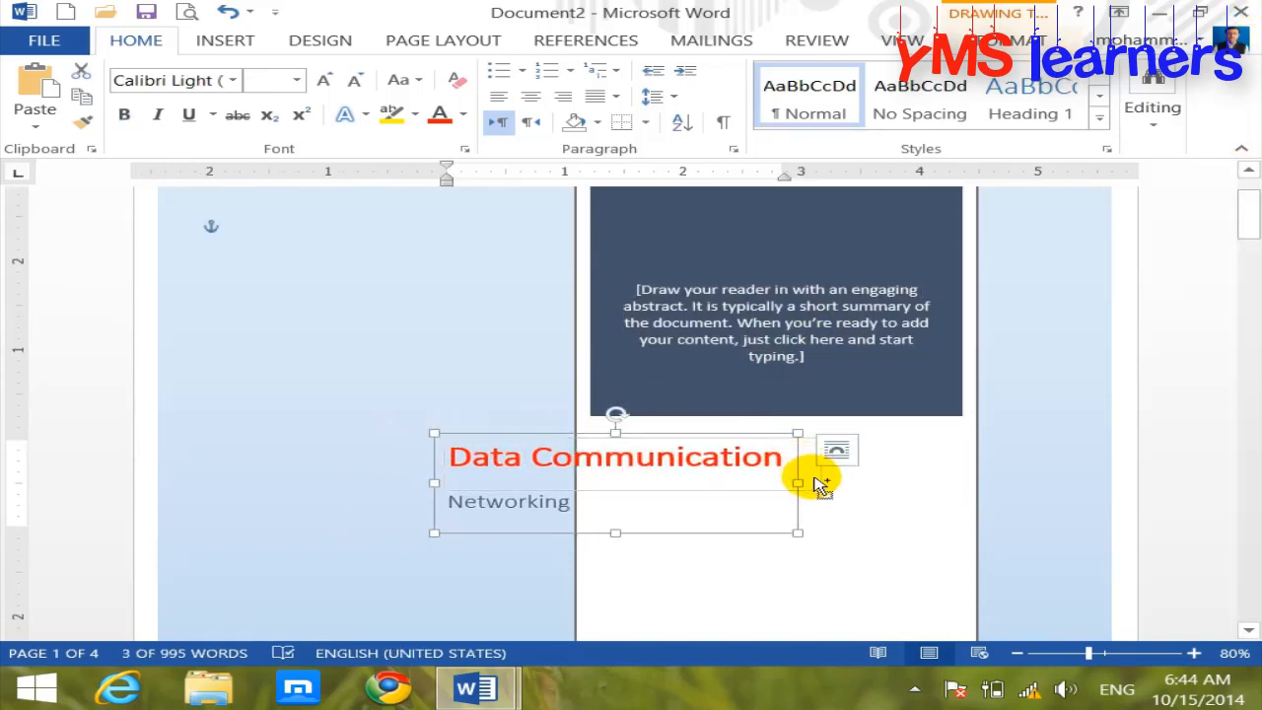
# Step: Undo all cover page edits and the cover page insertion, then redo only the insertion of the Austin cover page
pyautogui.hotkey('ctrl', 'z')
pyautogui.hotkey('ctrl', 'z')
pyautogui.hotkey('ctrl', 'z')
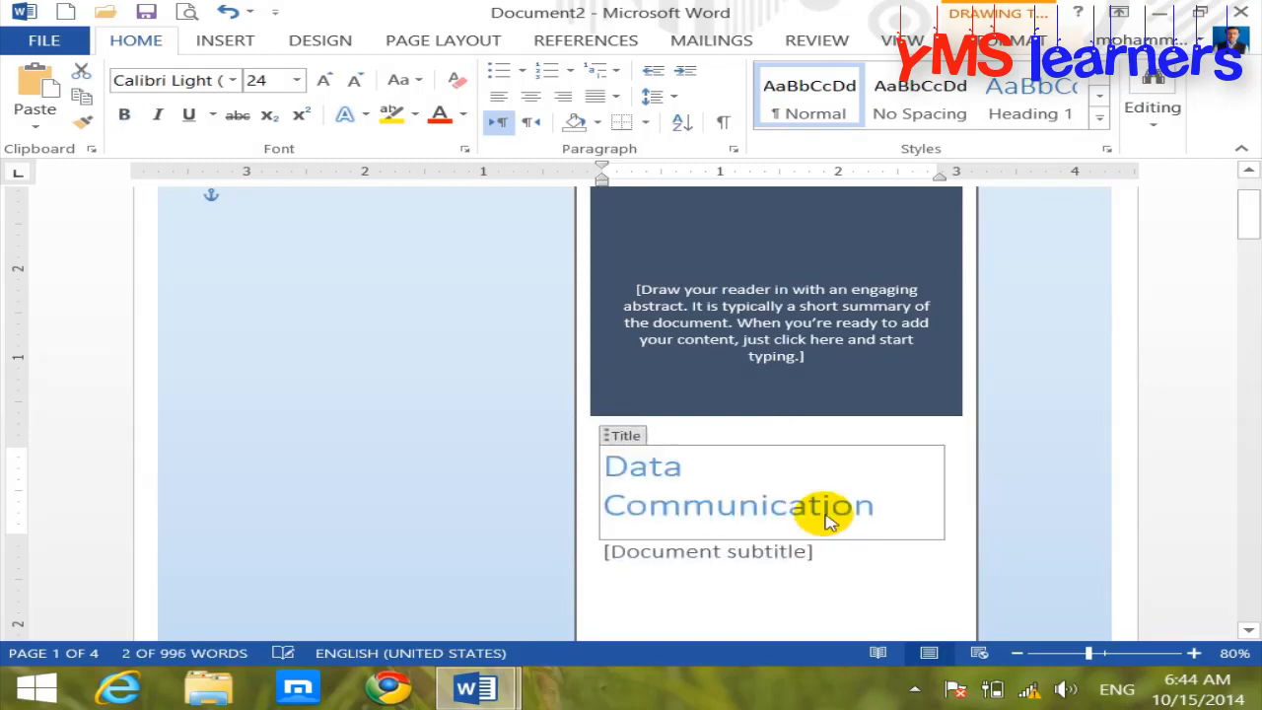
pyautogui.hotkey('ctrl', 'z')
pyautogui.hotkey('ctrl', 'z')
pyautogui.hotkey('ctrl', 'z')
pyautogui.hotkey('ctrl', 'z')
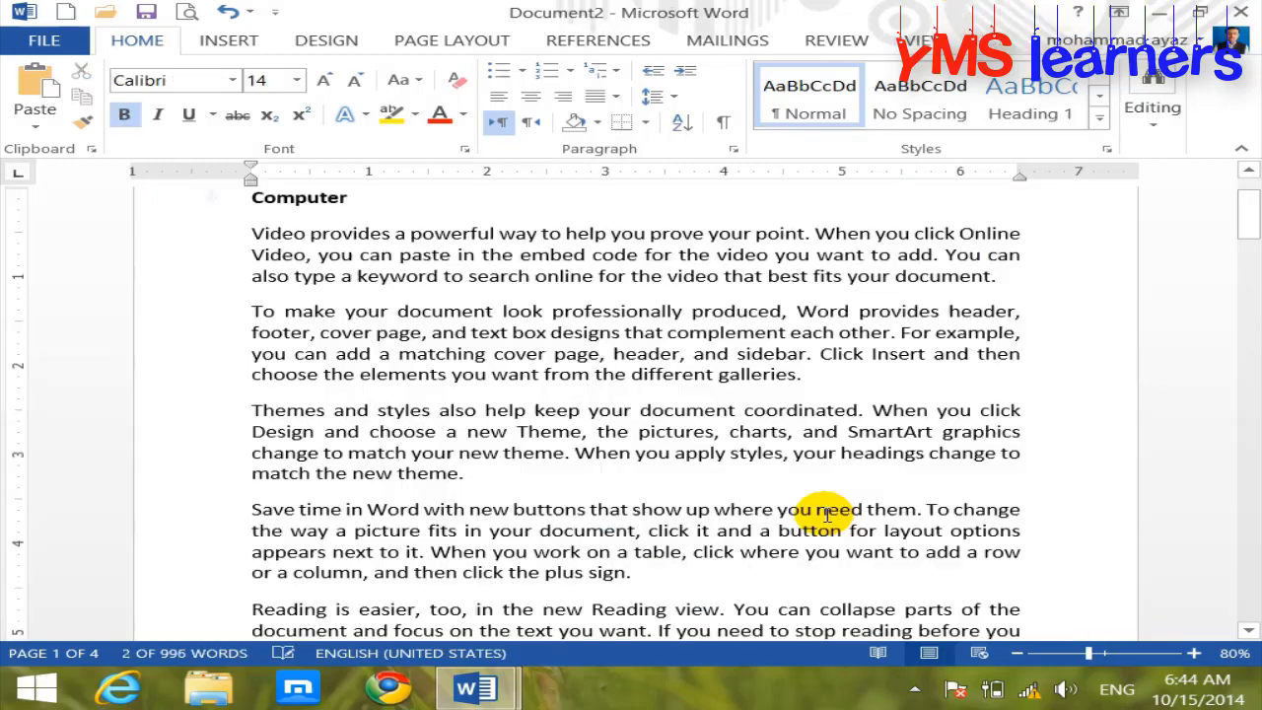
pyautogui.hotkey('ctrl', 'z')
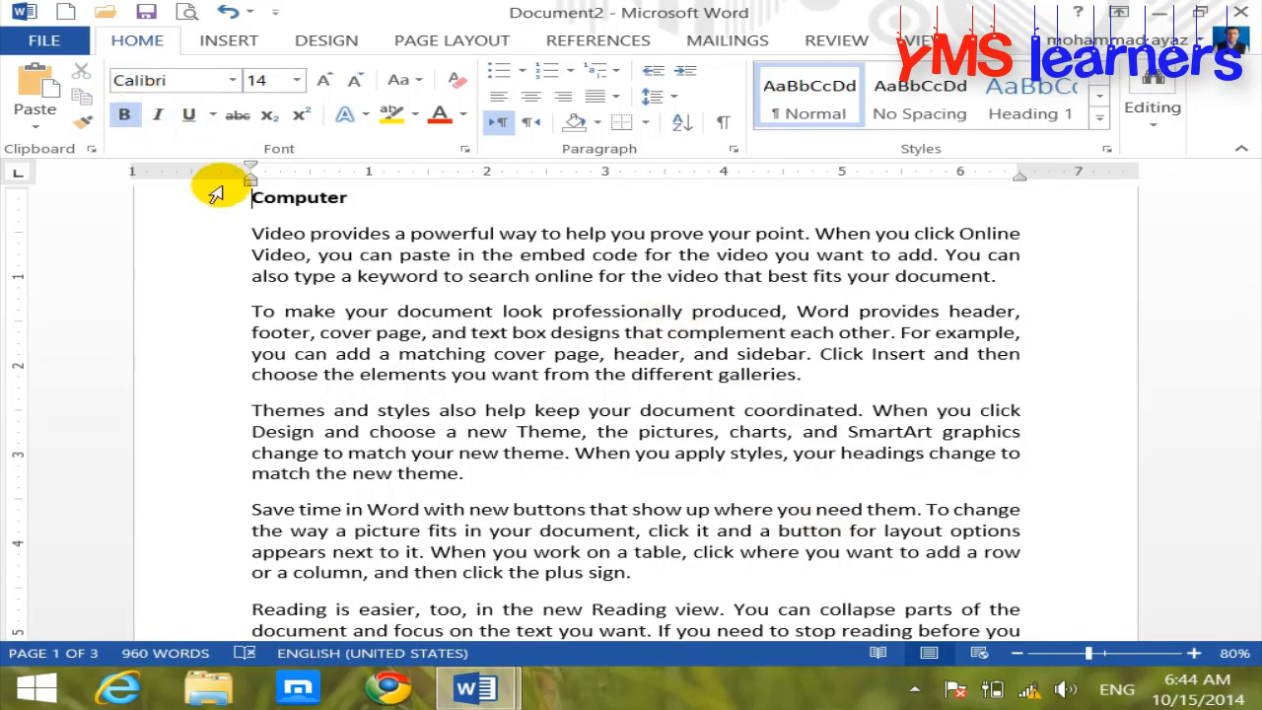
pyautogui.hotkey('ctrl', 'y')
# Step: Replace the cover page's document title placeholder with text beginning "IT CONCE" in capitals
pyautogui.click(775, 479)
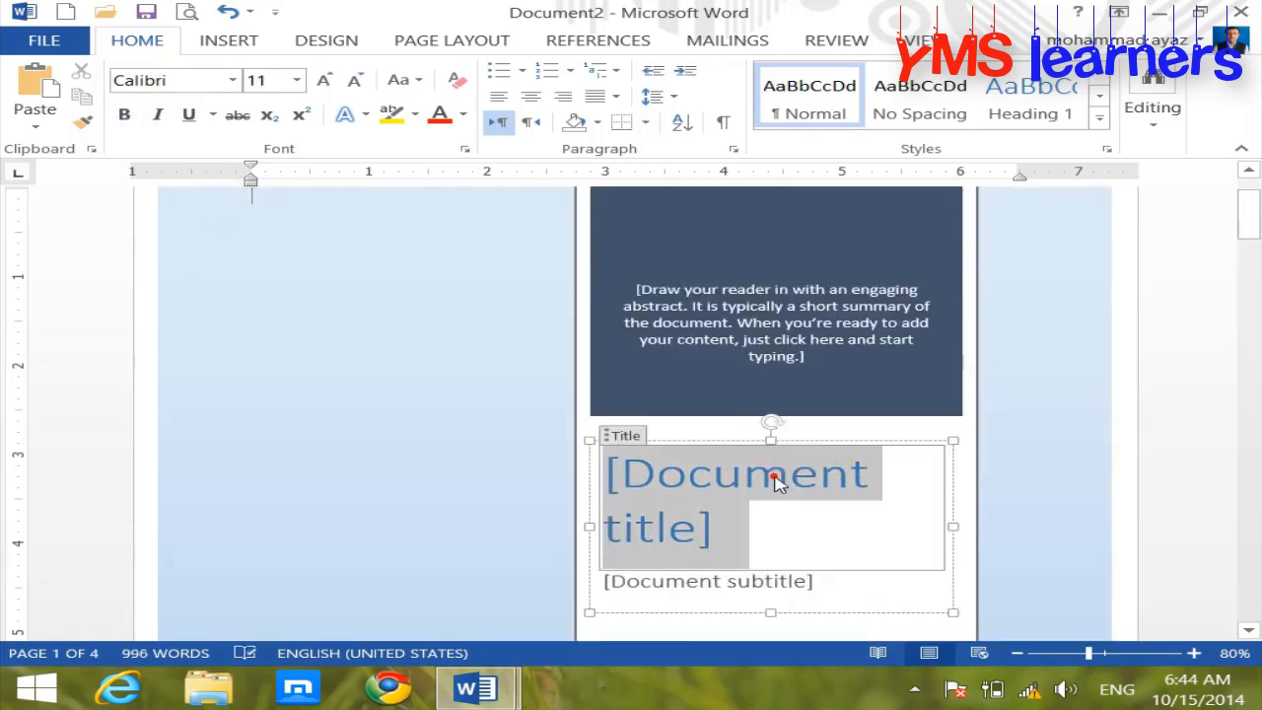
pyautogui.write('it')
pyautogui.press('BackSpace')
pyautogui.press('BackSpace')
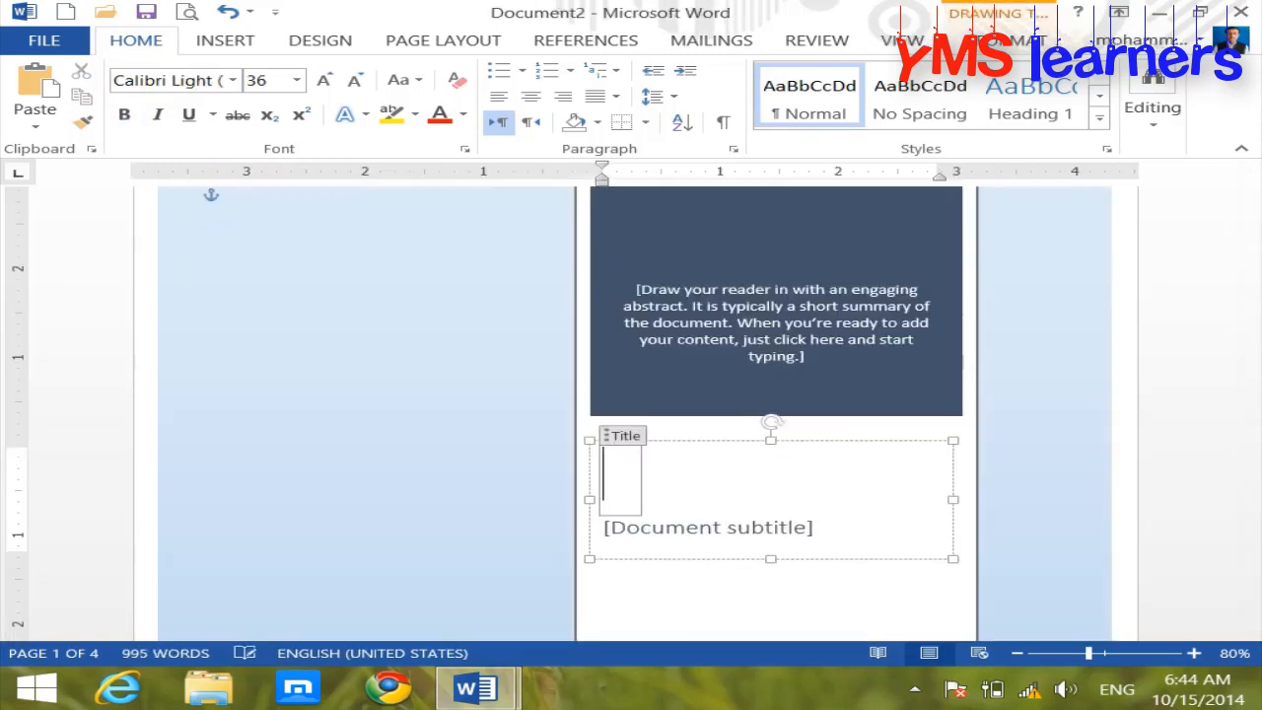
pyautogui.write('IT CON')
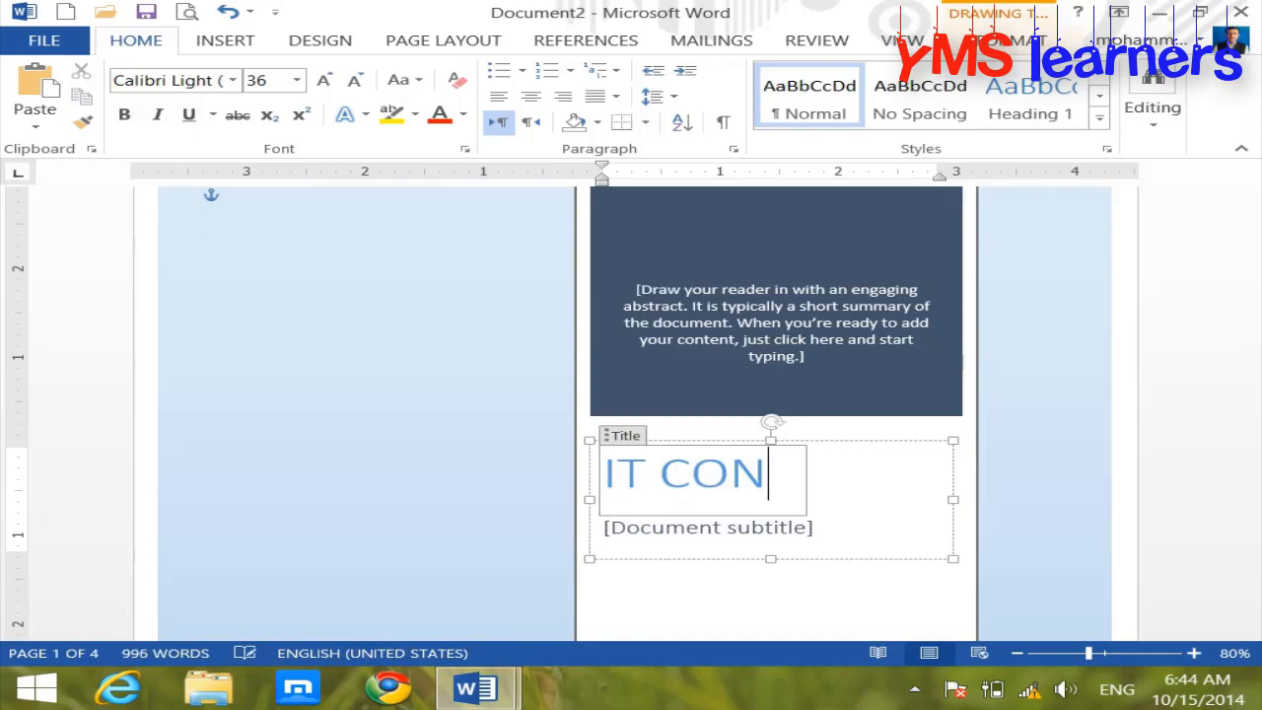
pyautogui.write('CPET')
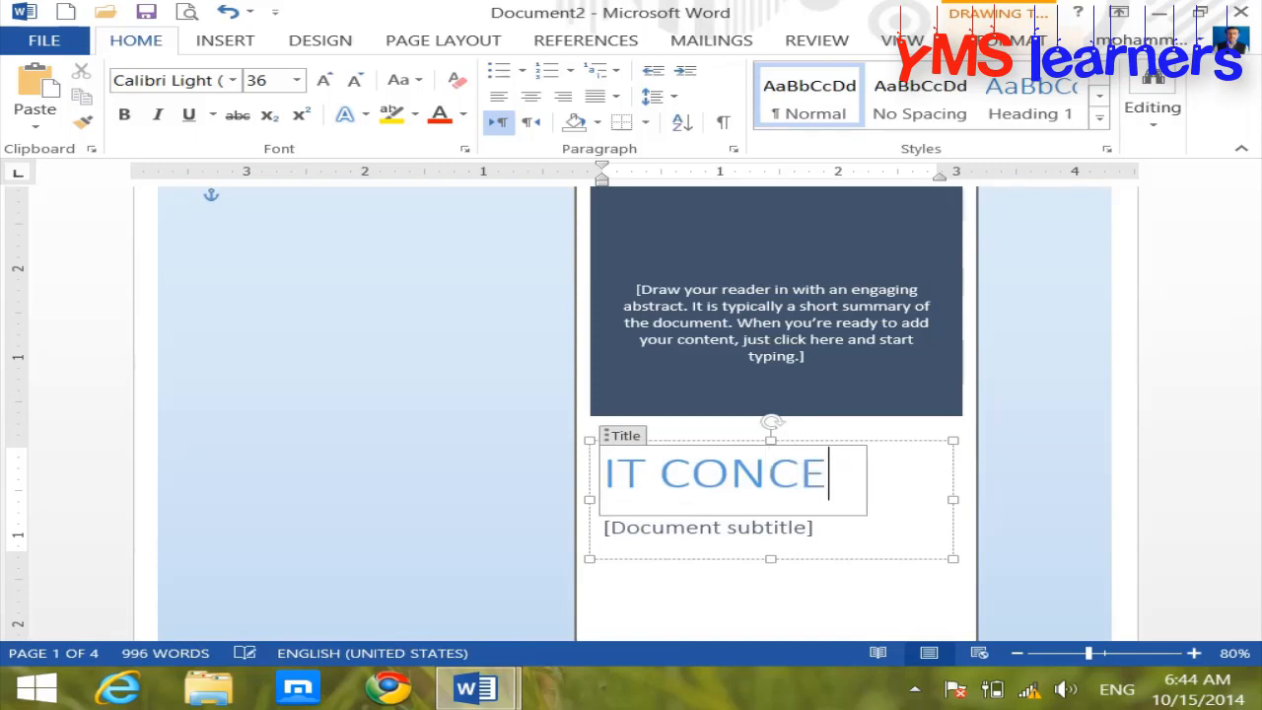
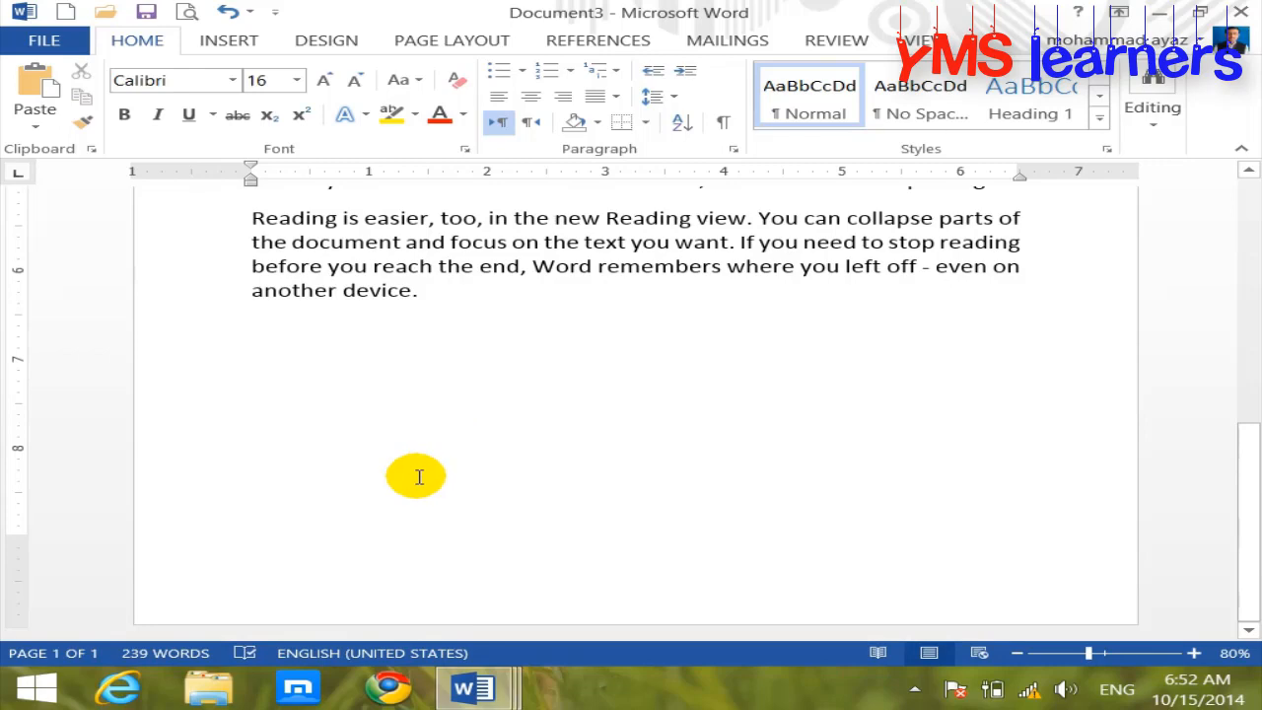
# Step: Add the headings "COMPUTER", "MOUSE" and "KEYBOARD" on their own lines above the first, third and last paragraphs of Document3
pyautogui.scroll(12, 418, 475)
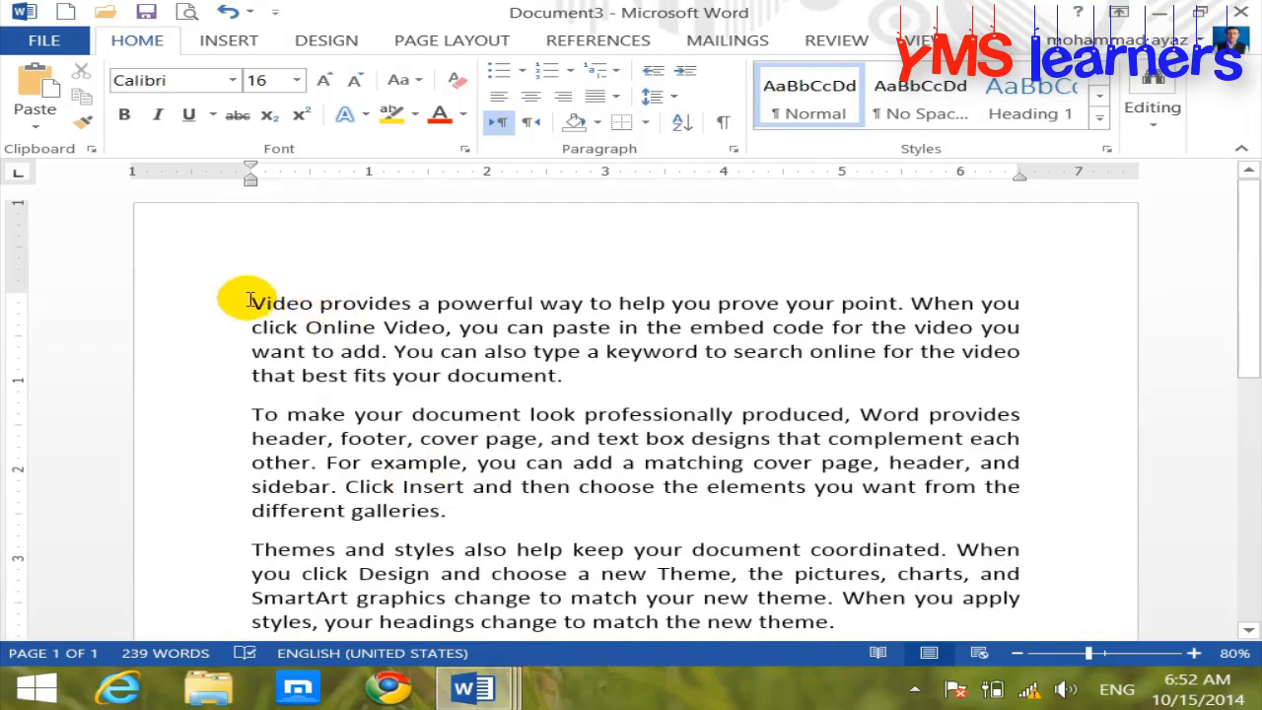
pyautogui.click(250, 303)
pyautogui.press('Return')
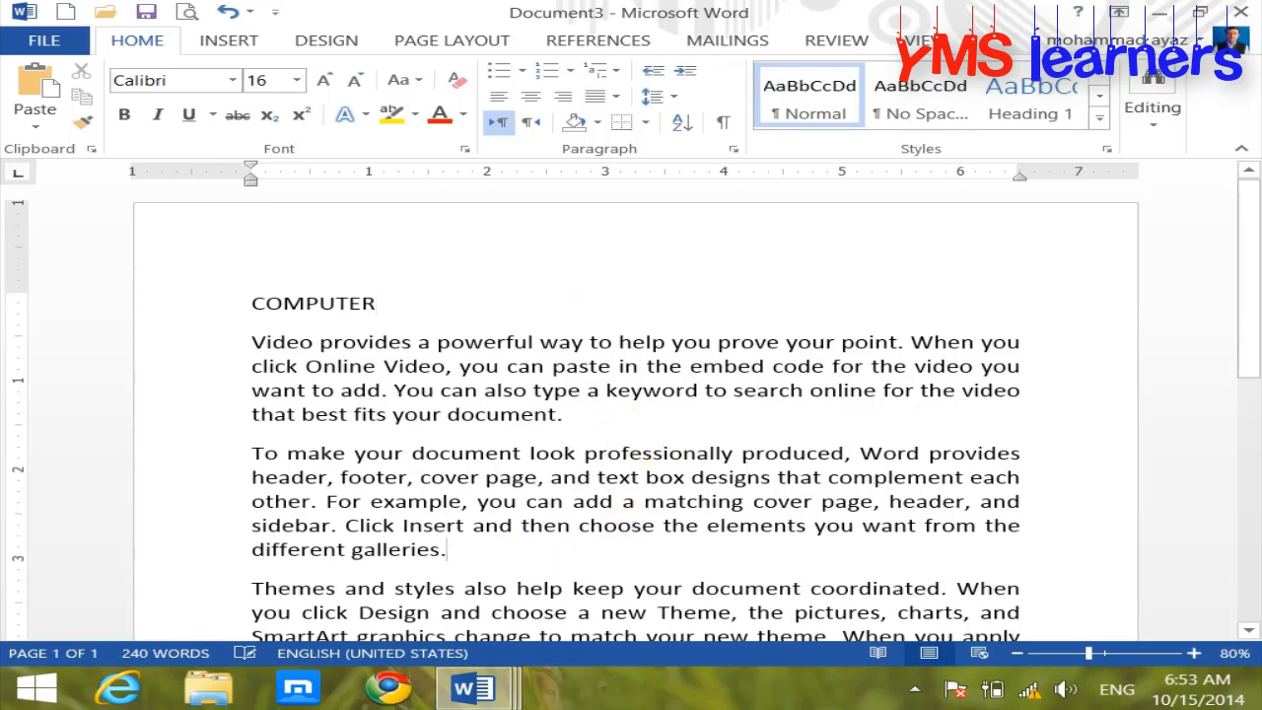
pyautogui.press('Return')
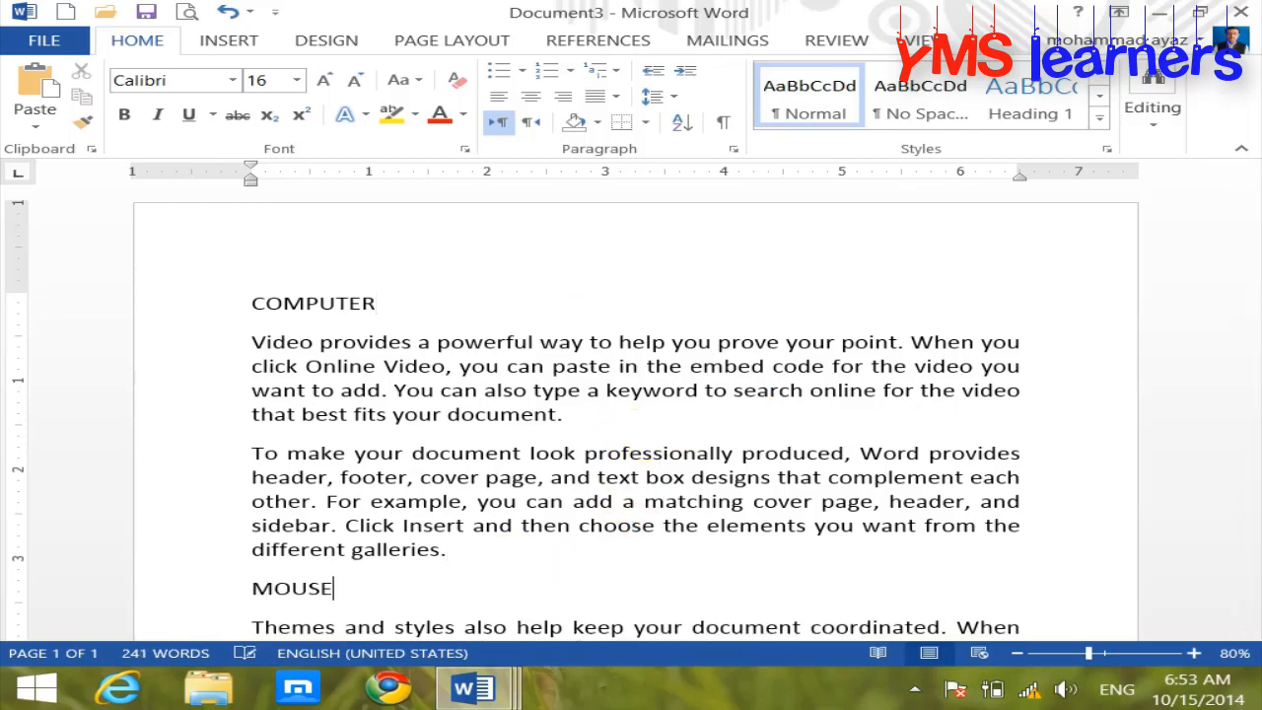
pyautogui.scroll(-4, 473, 591)
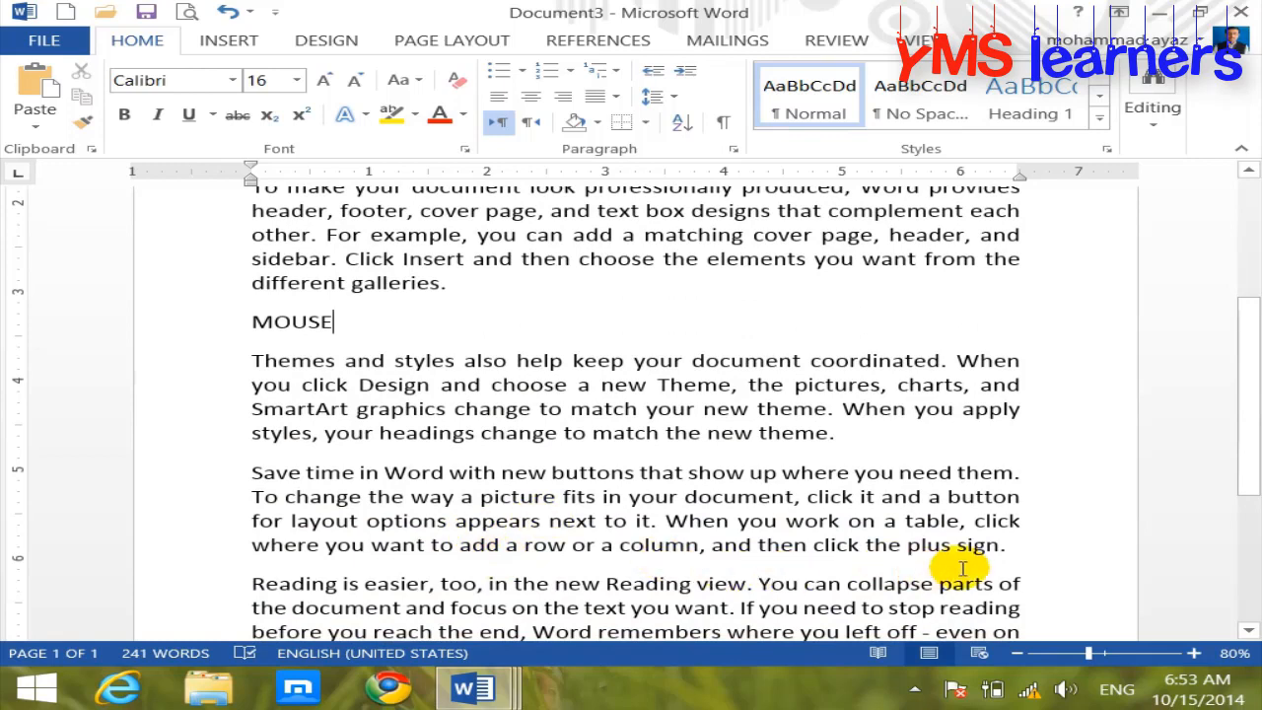
pyautogui.click(1015, 548)
pyautogui.press('Return')
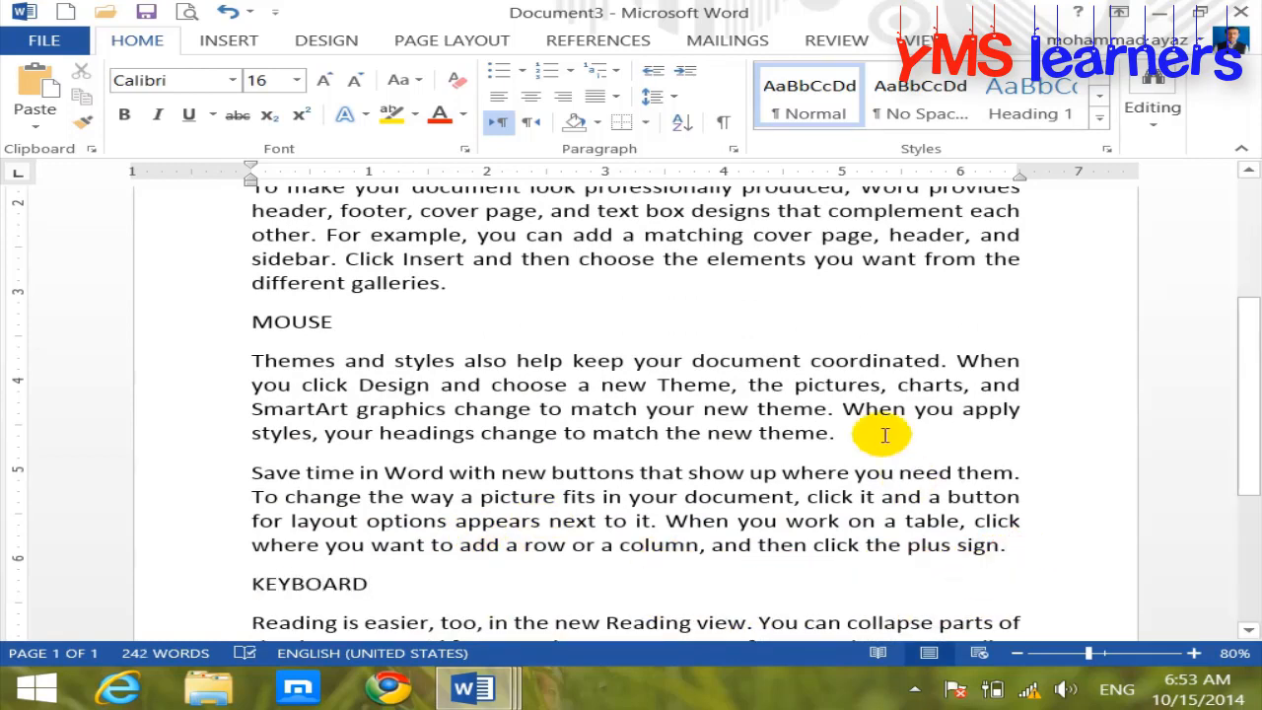
# Step: Make the "COMPUTER" heading at the start of the document bold
pyautogui.scroll(4, 881, 431)
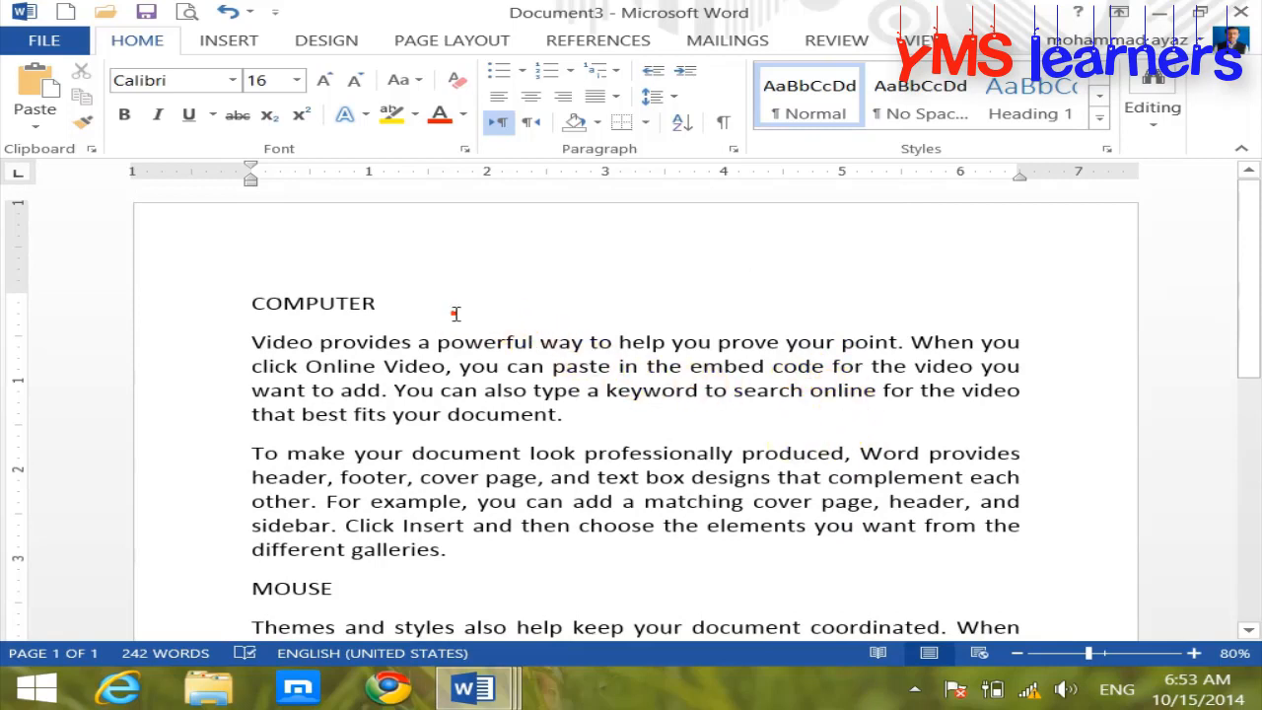
pyautogui.moveTo(450, 310); pyautogui.dragTo(230, 287)
pyautogui.click(133, 118)
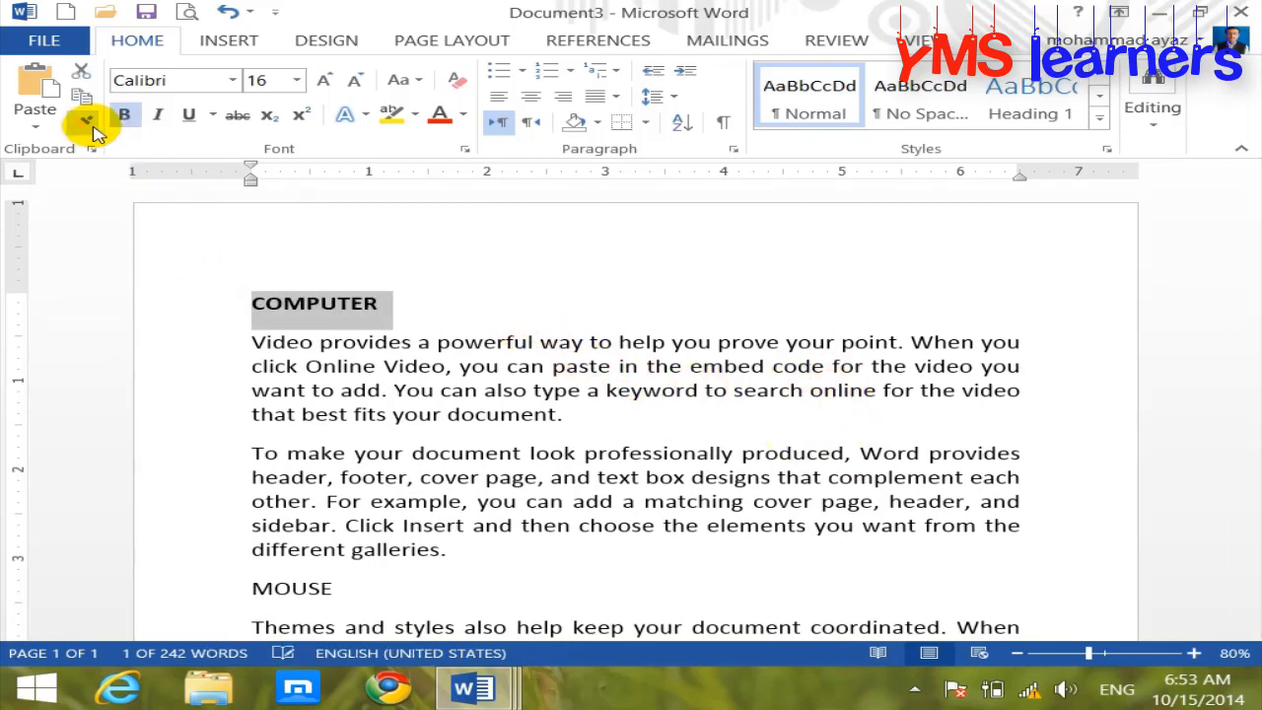
# Step: Copy the "COMPUTER" heading's formatting onto the "MOUSE" and "KEYBOARD" headings with Format Painter
pyautogui.click(83, 120)
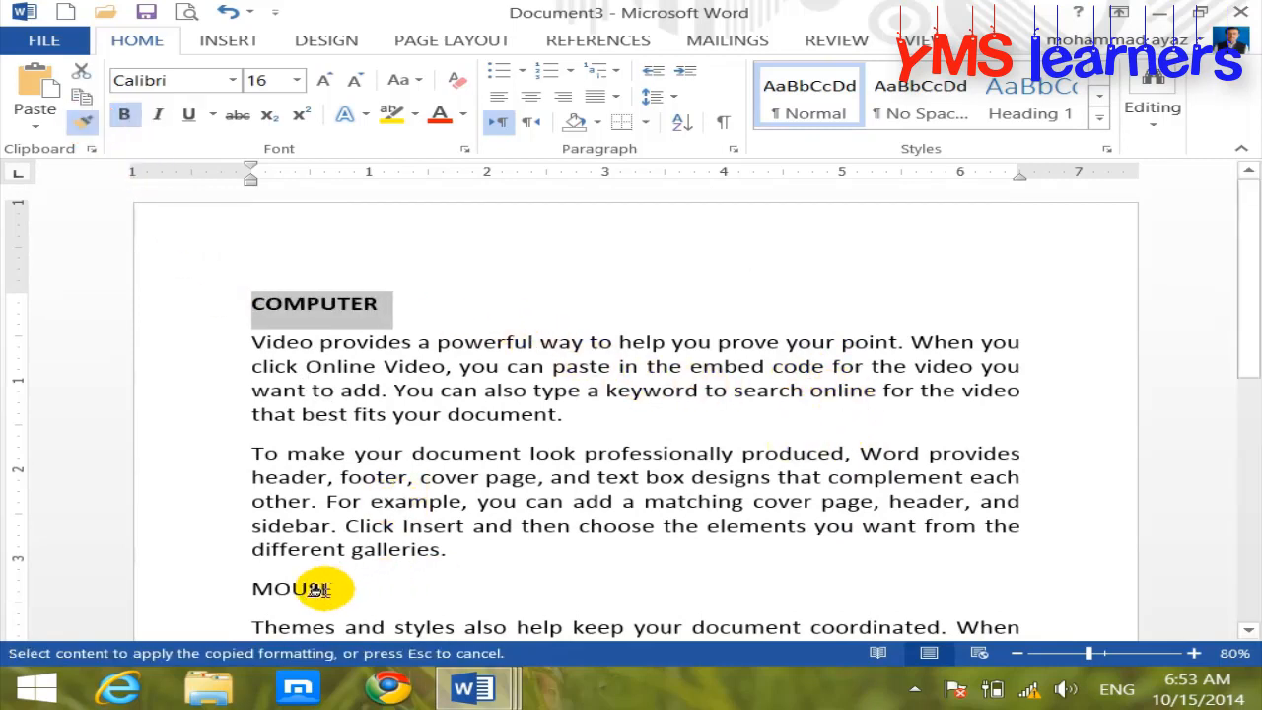
pyautogui.click(226, 586)
pyautogui.scroll(-3, 269, 555)
pyautogui.scroll(-3, 271, 554)
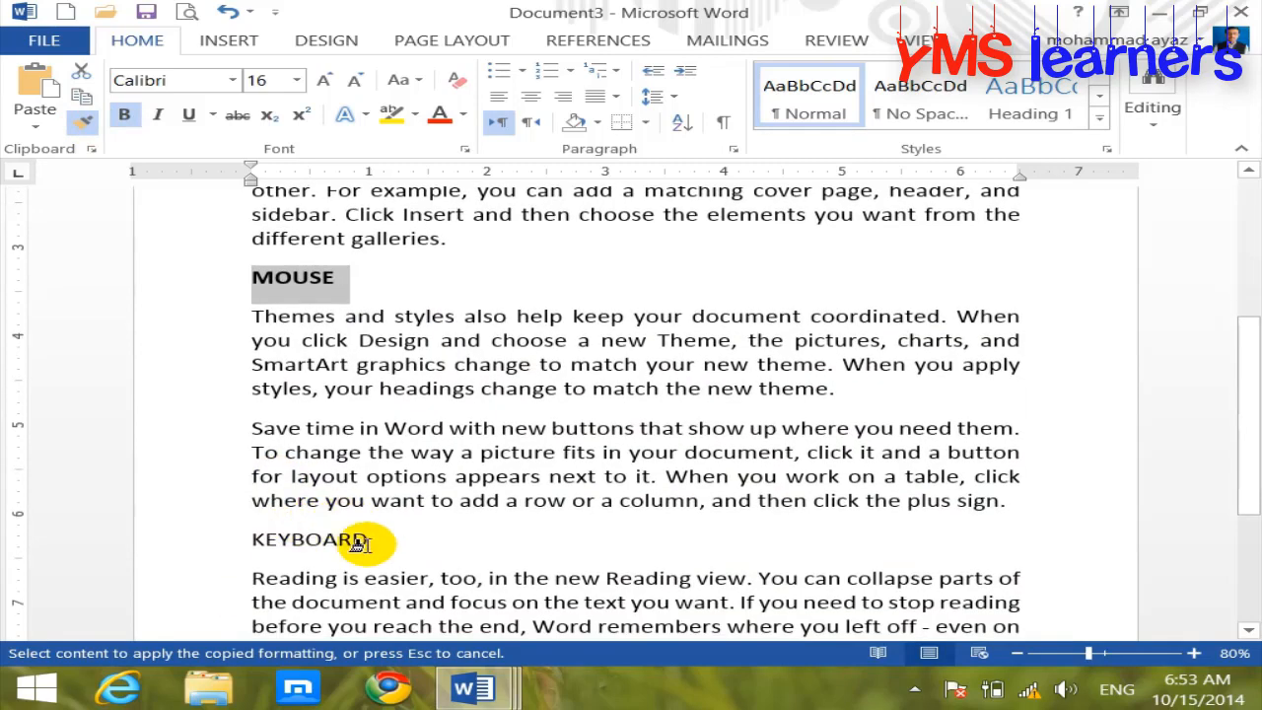
pyautogui.moveTo(370, 541); pyautogui.dragTo(245, 539)
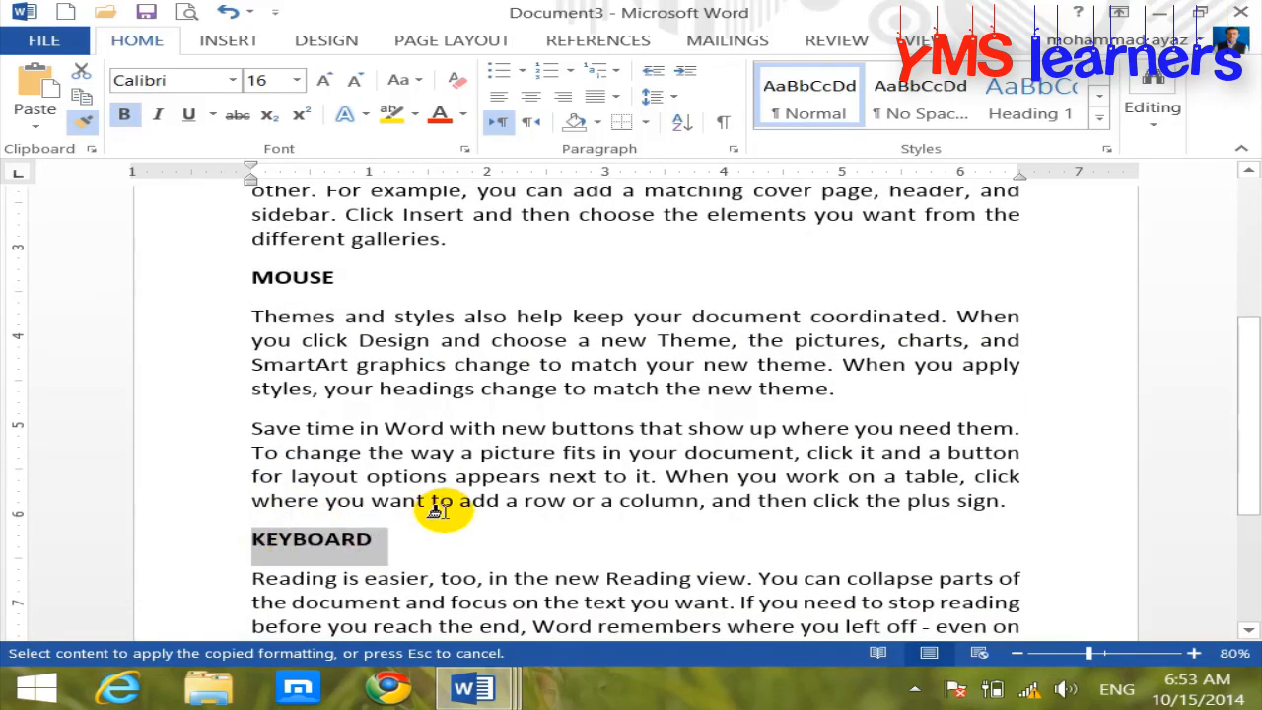
pyautogui.write('`')
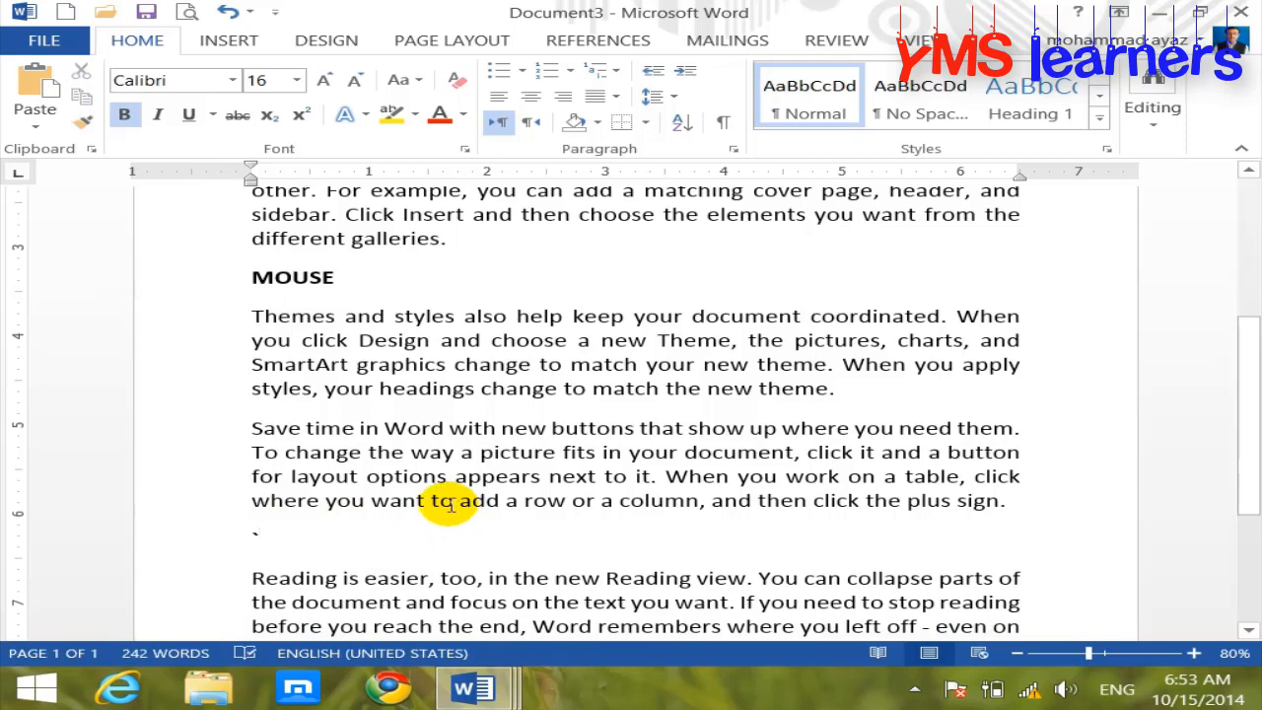
pyautogui.hotkey('ctrl', 'z')
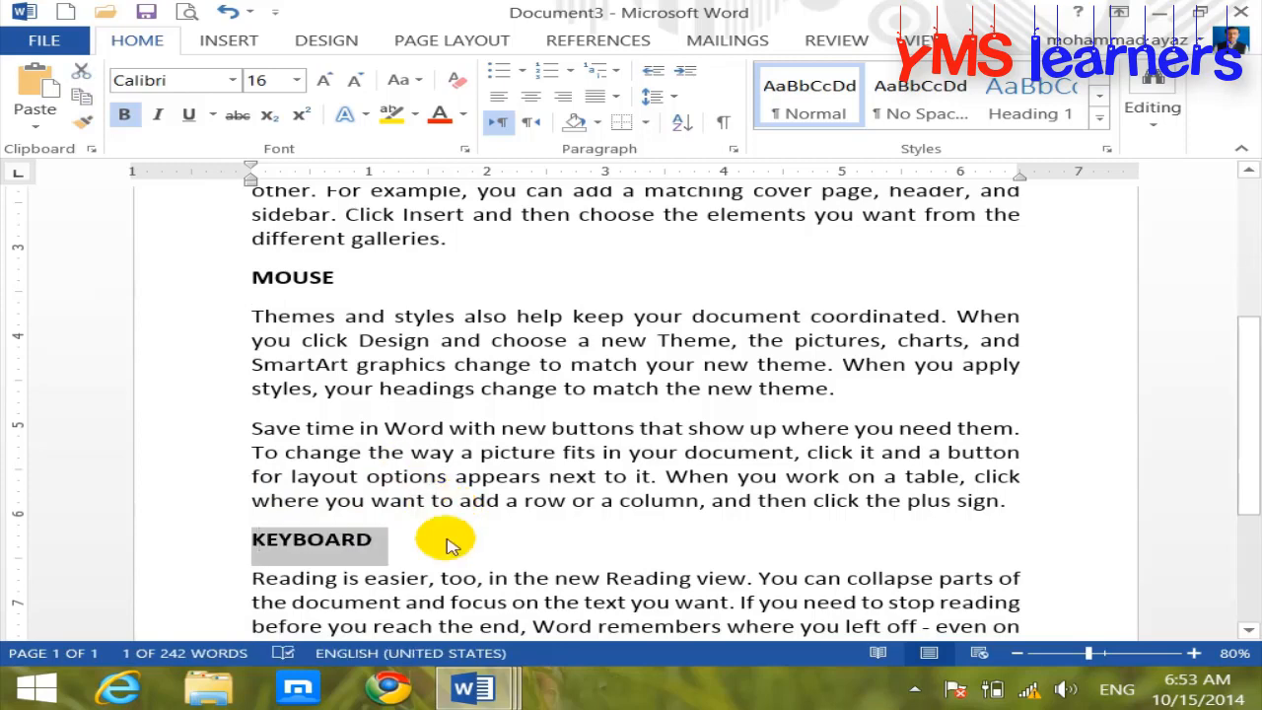
pyautogui.click(454, 541)
# Step: Insert a page break after the last paragraph, ending in "another device.", to start a new page
pyautogui.scroll(-3, 451, 544)
pyautogui.scroll(-3, 451, 544)
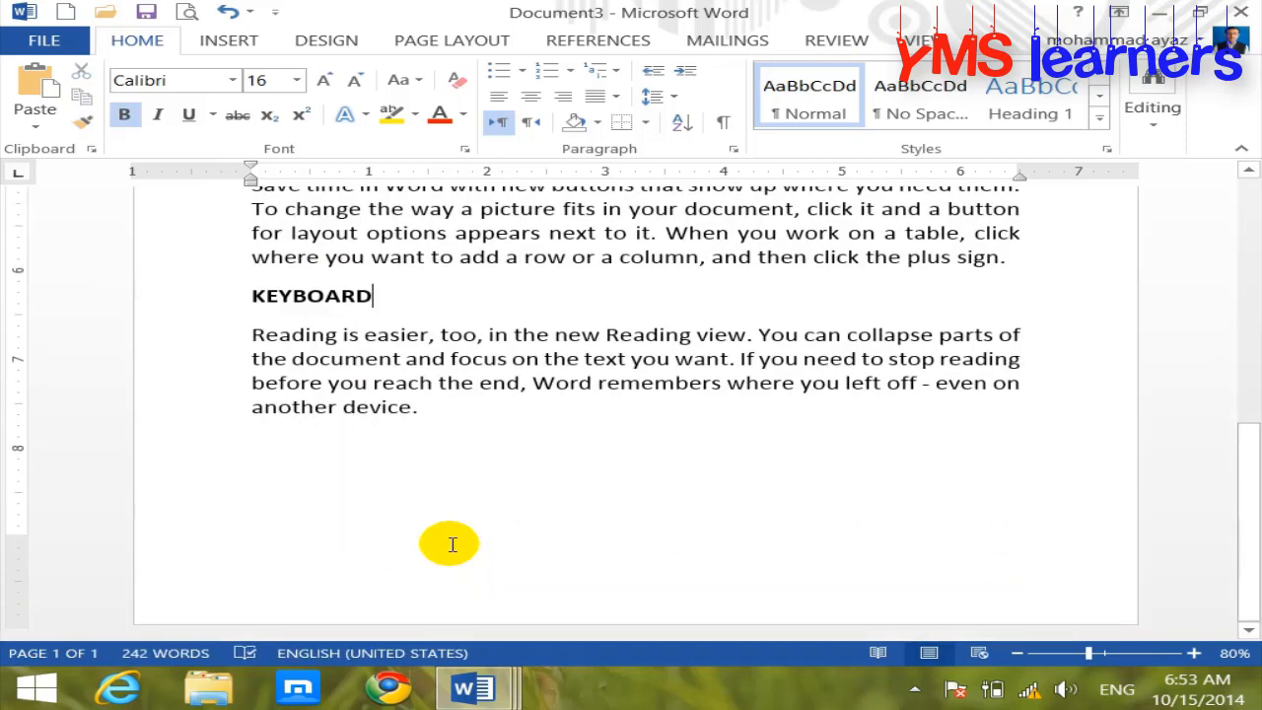
pyautogui.click(470, 422)
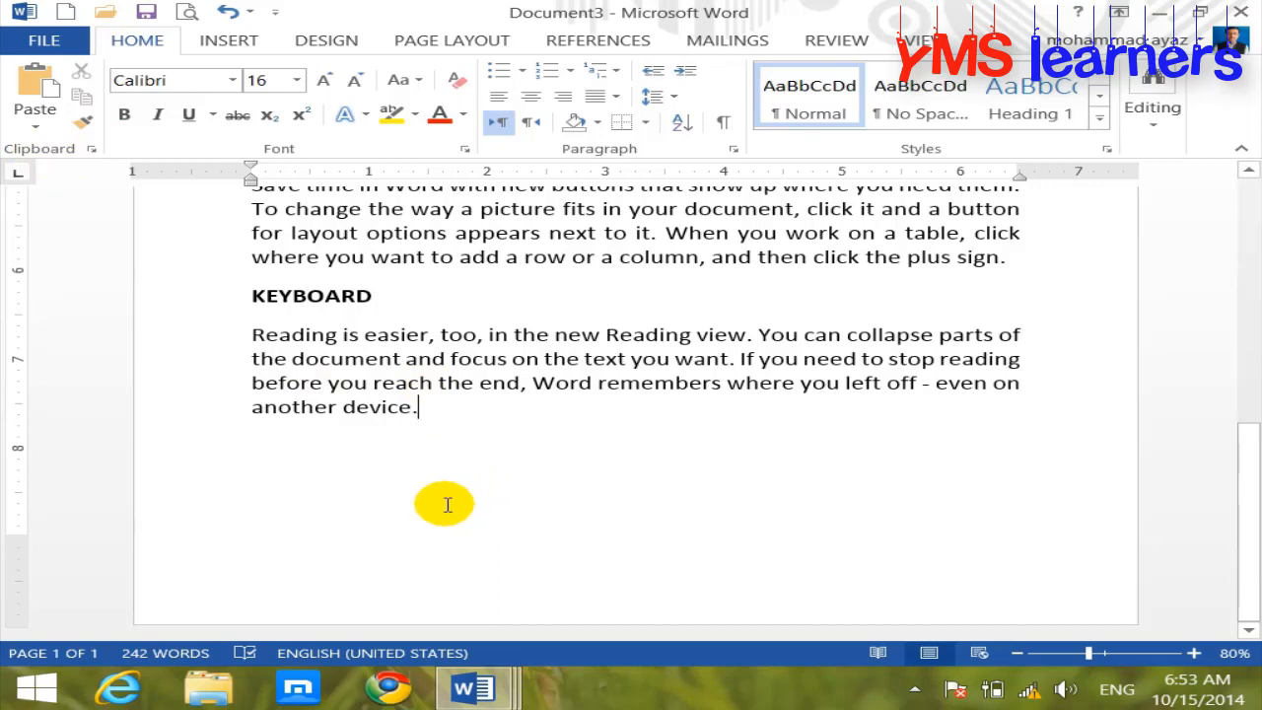
pyautogui.hotkey('ctrl', 'Return')
pyautogui.scroll(-3, 585, 555)
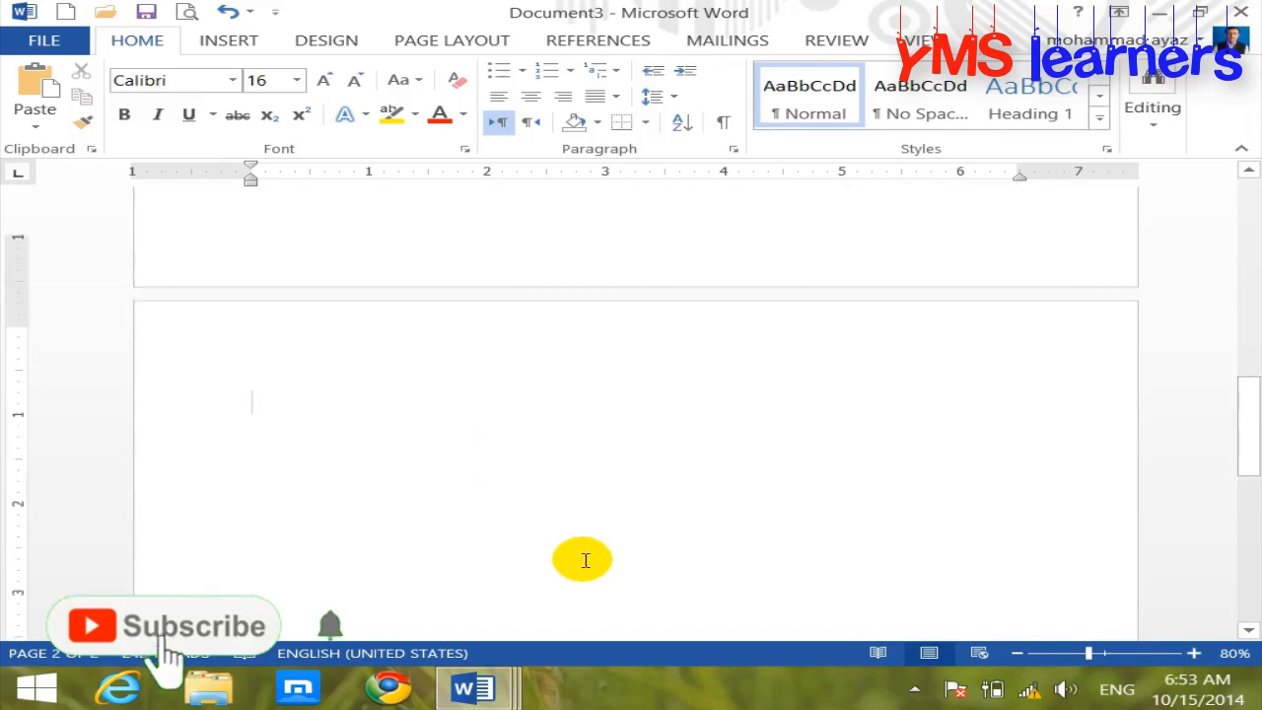
# Step: Insert a blank page after the second paragraph, ending in "different galleries."
pyautogui.scroll(3, 585, 560)
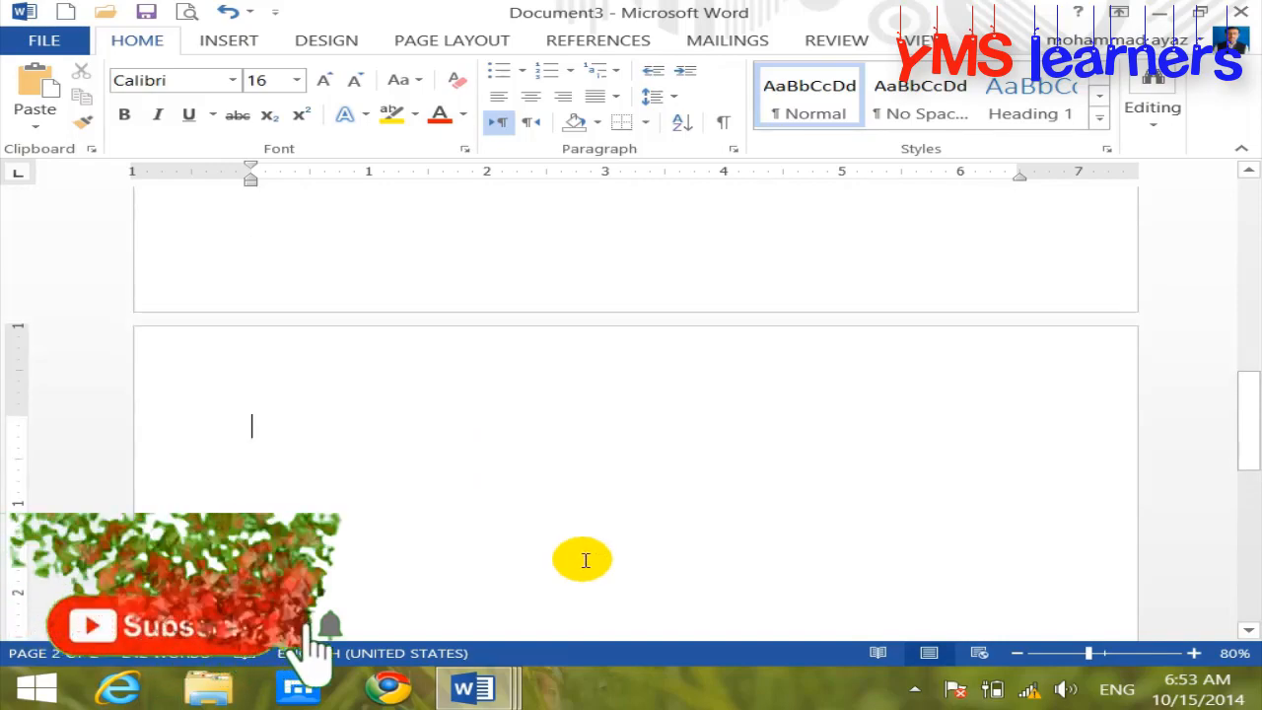
pyautogui.scroll(5, 586, 558)
pyautogui.scroll(5, 577, 552)
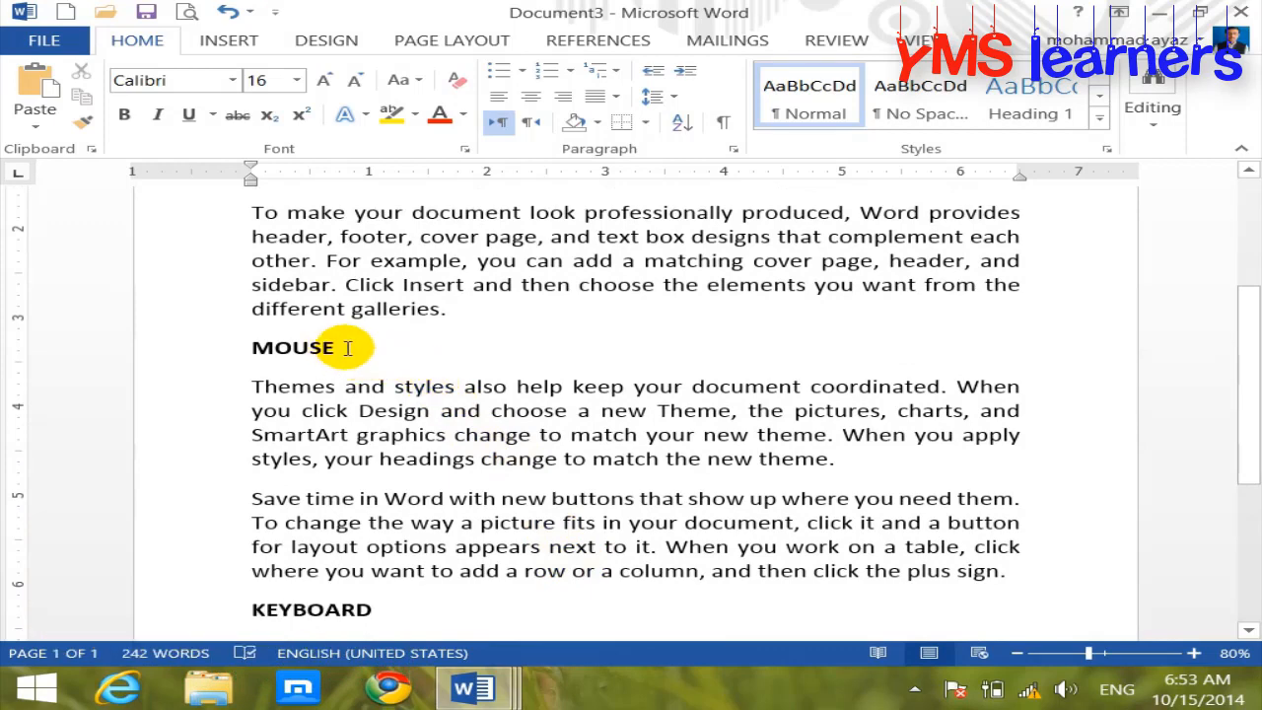
pyautogui.scroll(3, 316, 346)
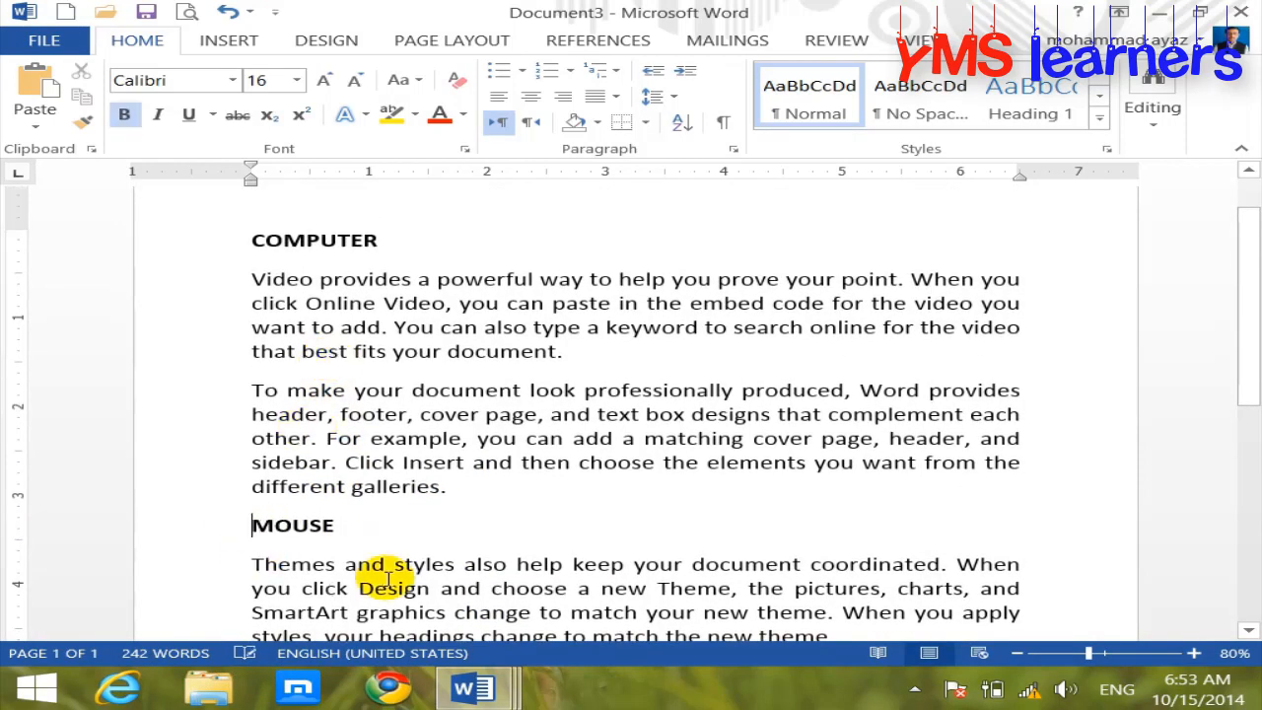
pyautogui.scroll(1, 387, 579)
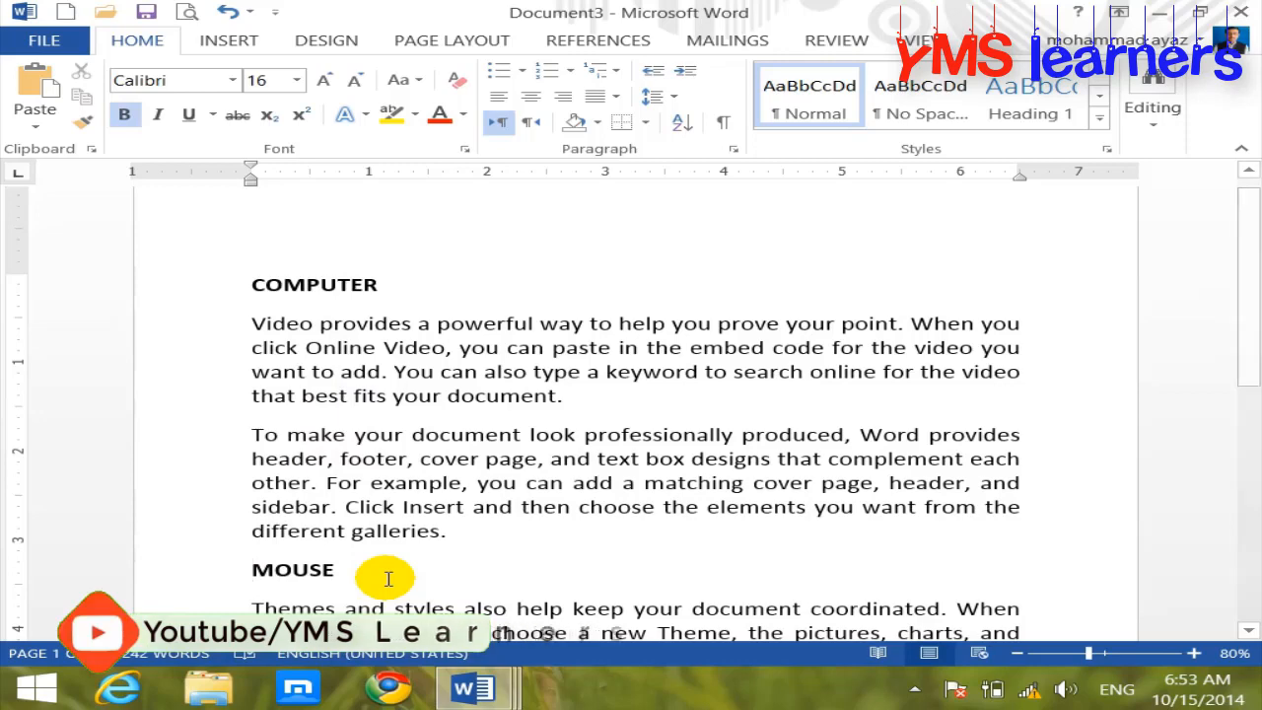
pyautogui.scroll(-3, 373, 582)
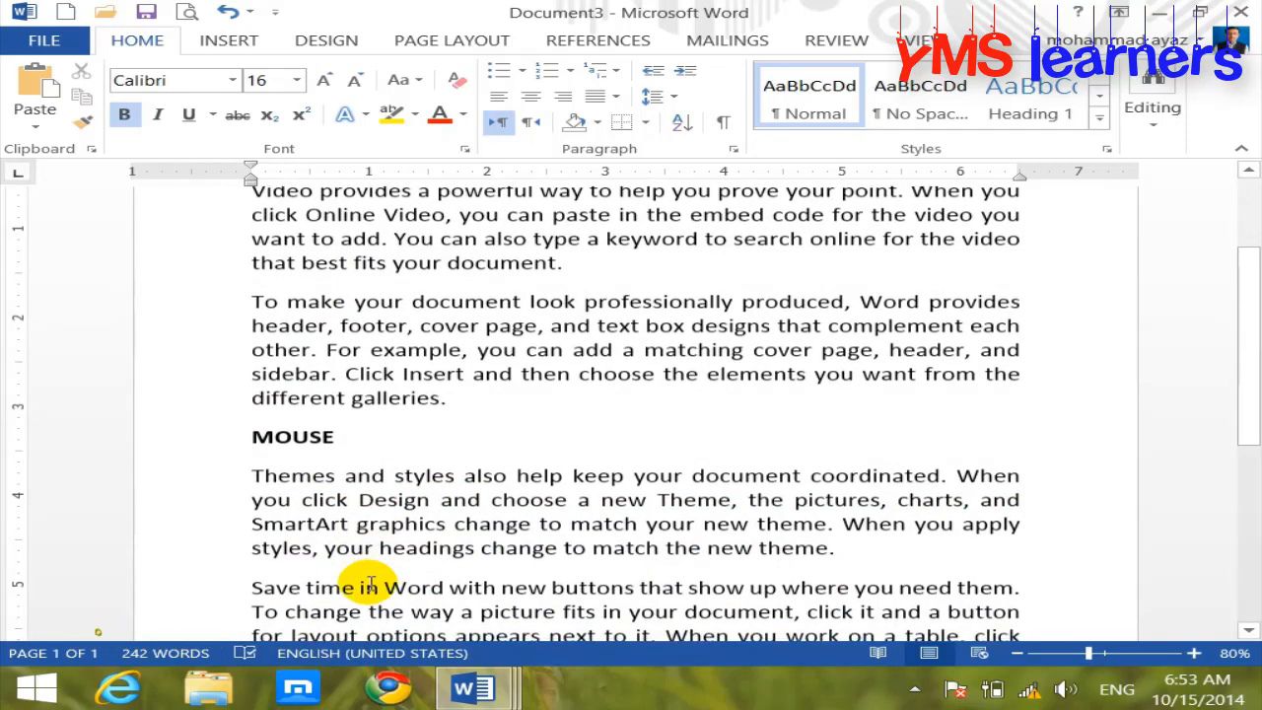
pyautogui.scroll(3, 370, 583)
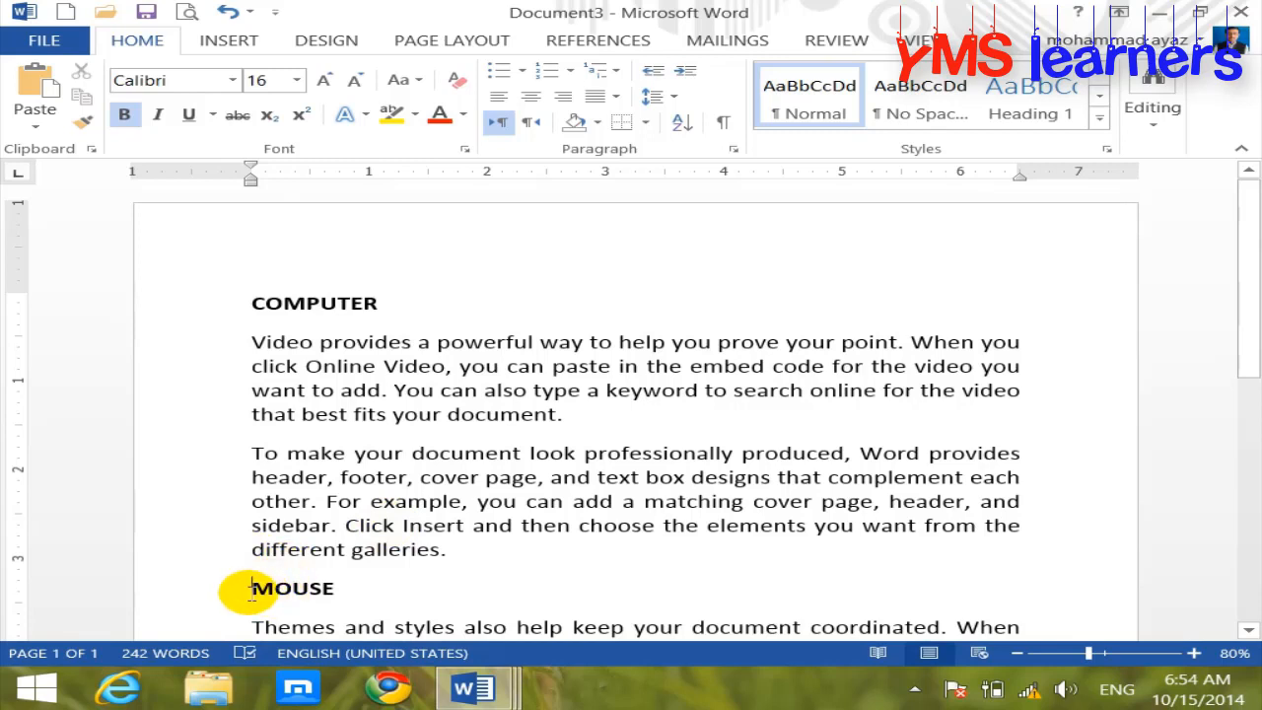
pyautogui.click(464, 551)
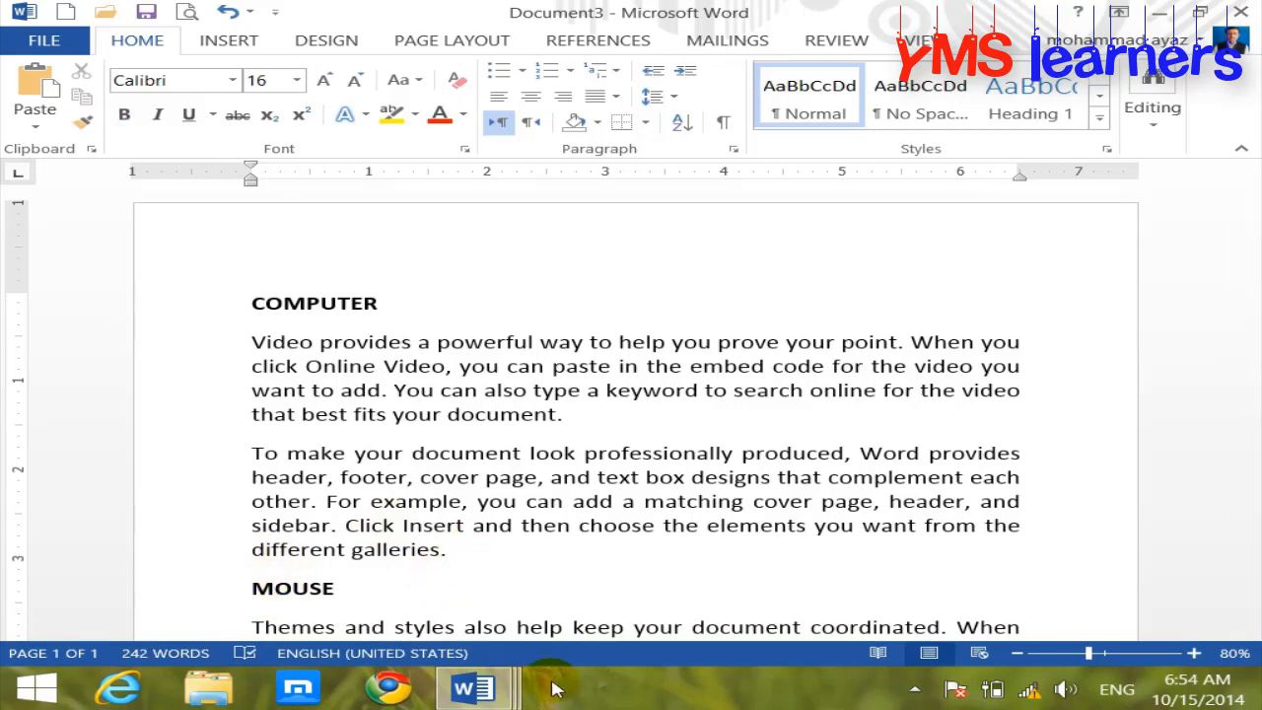
pyautogui.click(222, 43)
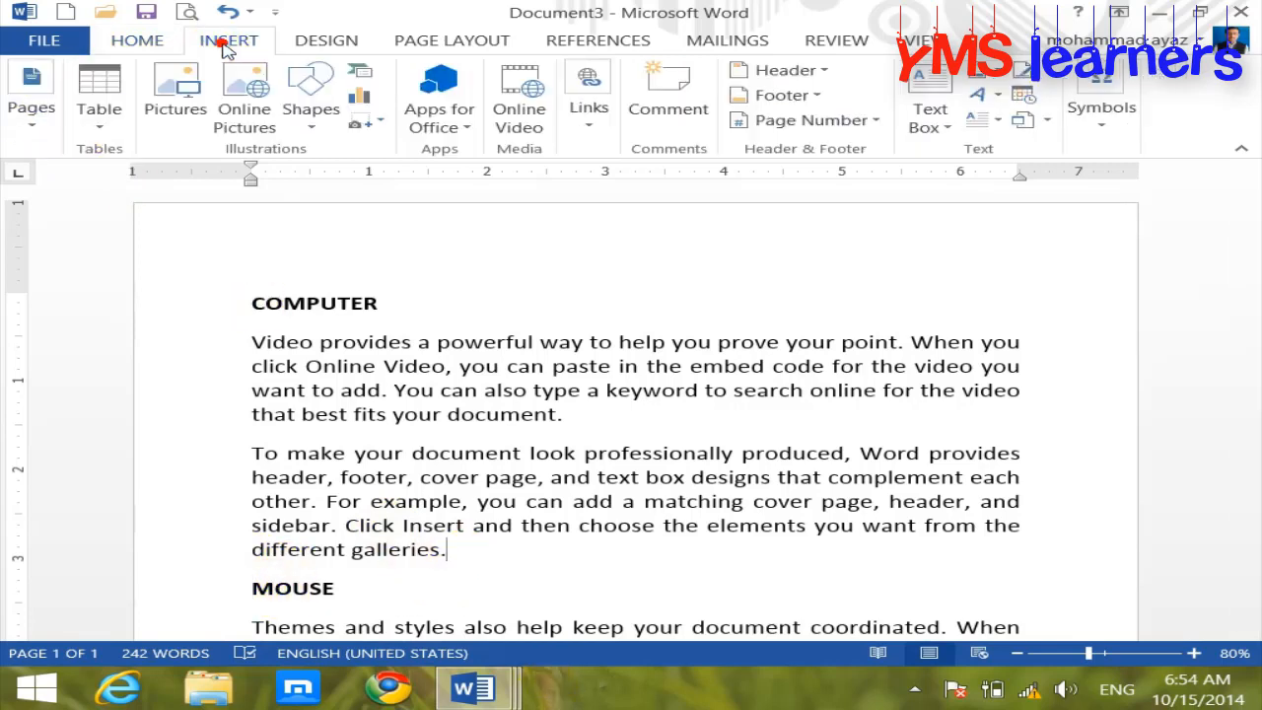
pyautogui.click(38, 127)
pyautogui.click(97, 220)
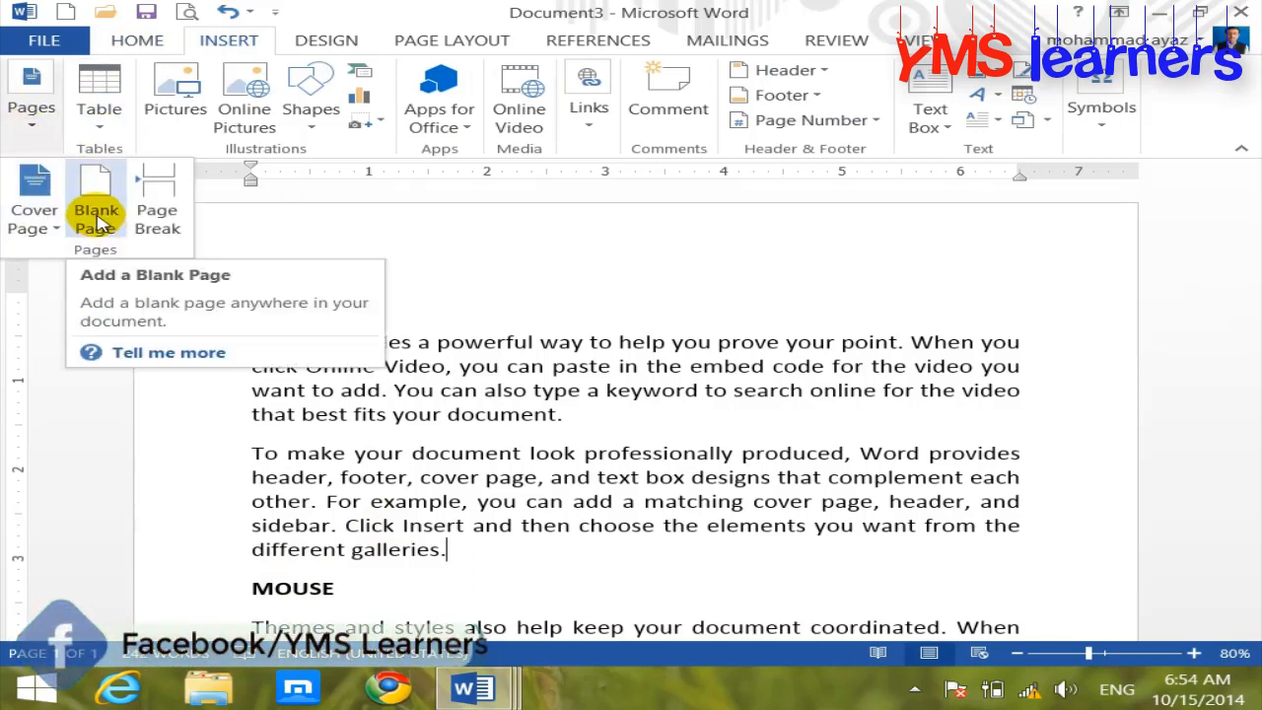
pyautogui.click(96, 220)
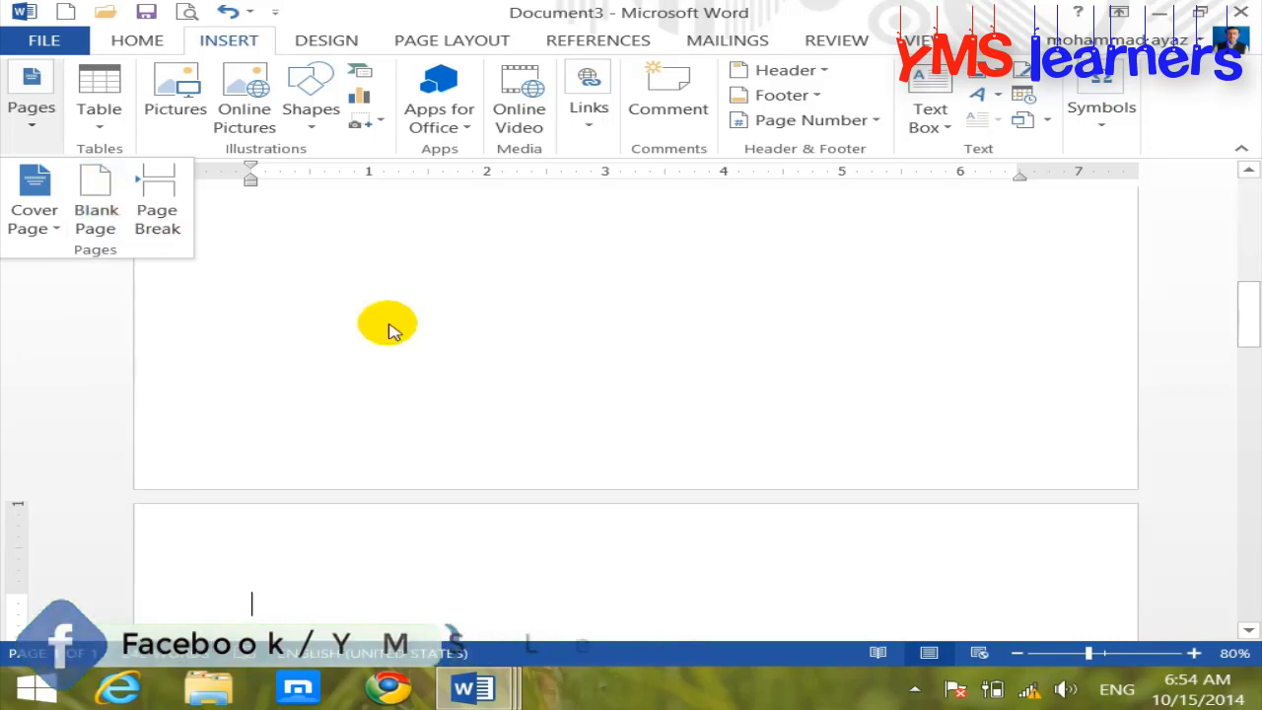
# Step: Review the pages from the text before the inserted blank page through to the "MOUSE" heading
pyautogui.click(414, 361)
pyautogui.scroll(3, 412, 364)
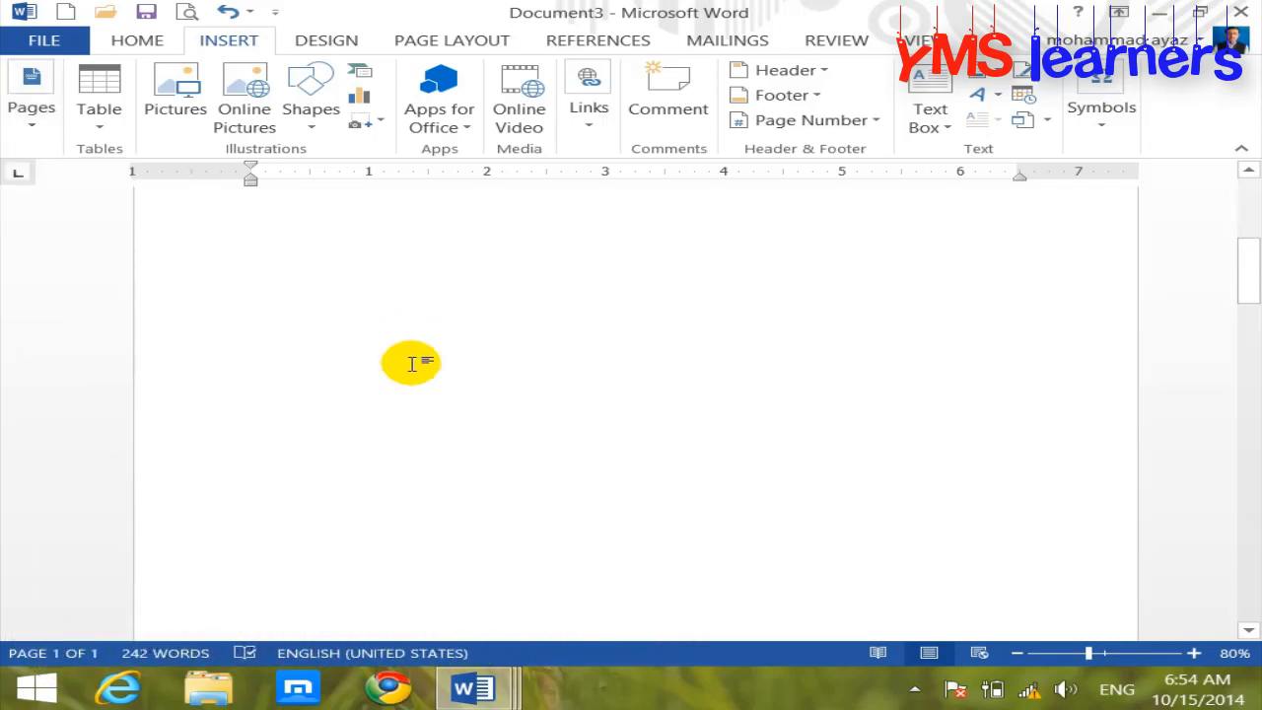
pyautogui.scroll(5, 412, 364)
pyautogui.scroll(-7, 412, 364)
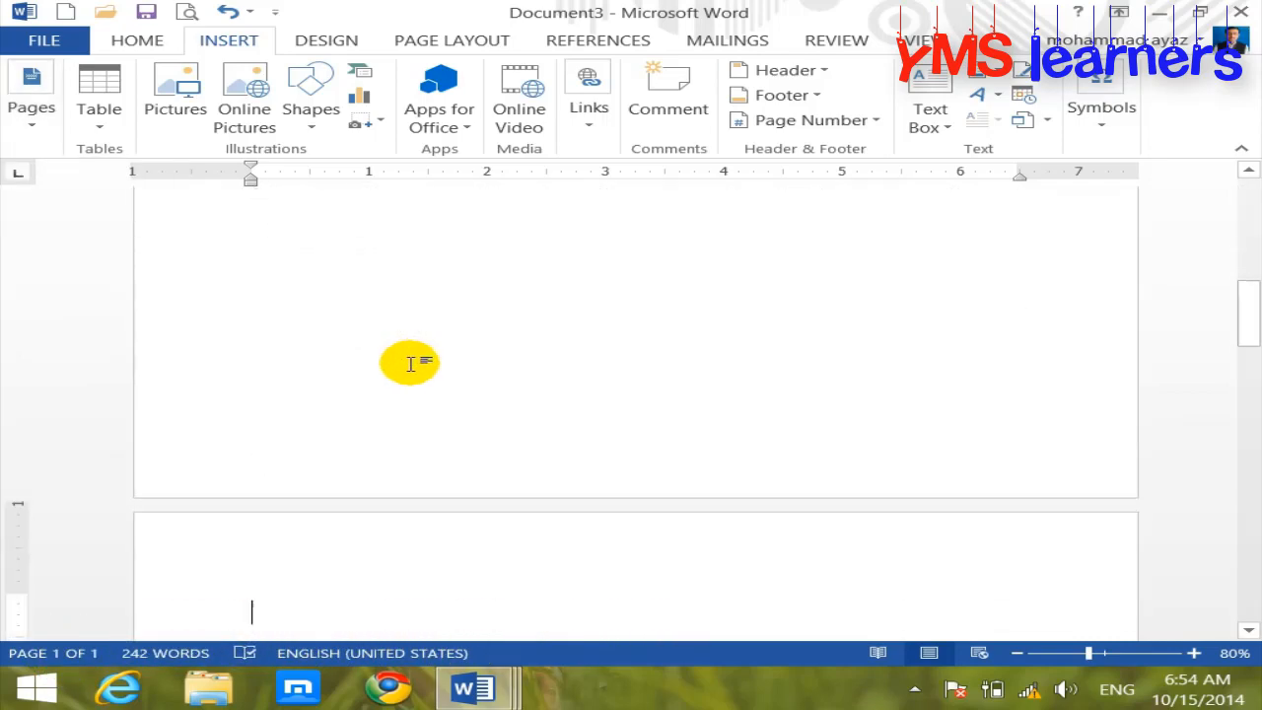
pyautogui.scroll(-15, 412, 364)
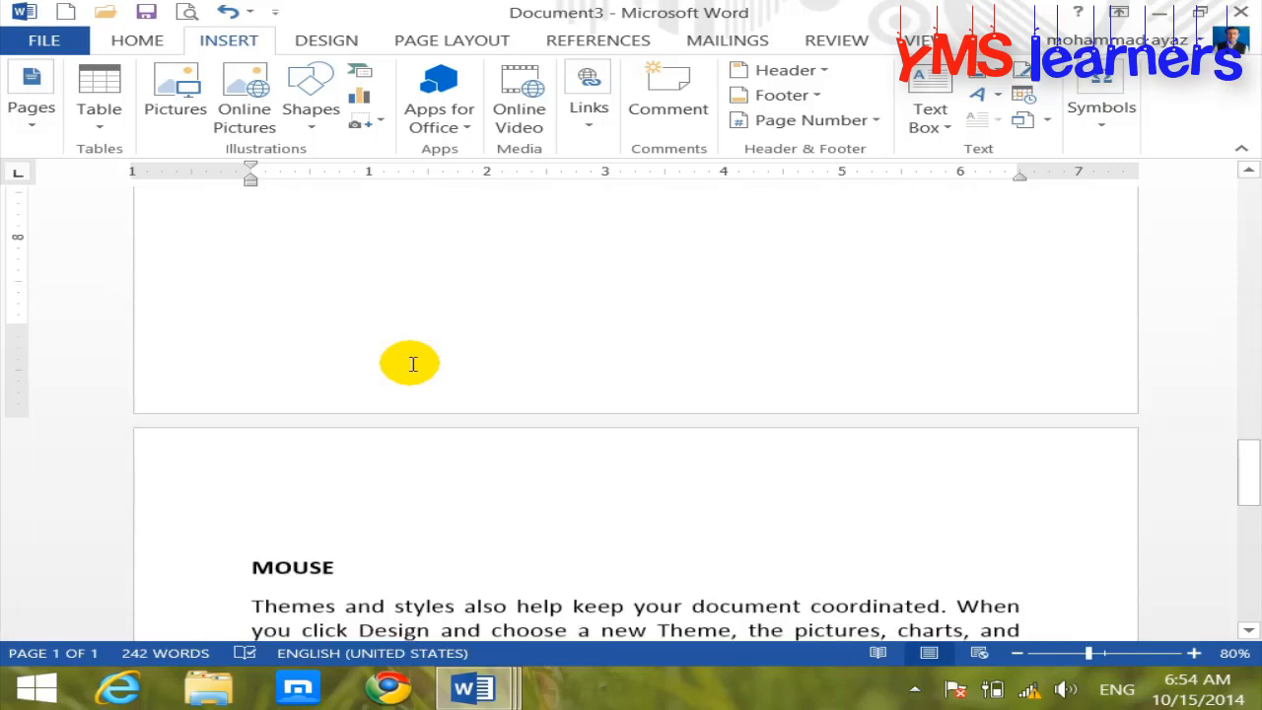
pyautogui.scroll(-1, 412, 364)
pyautogui.scroll(5, 412, 364)
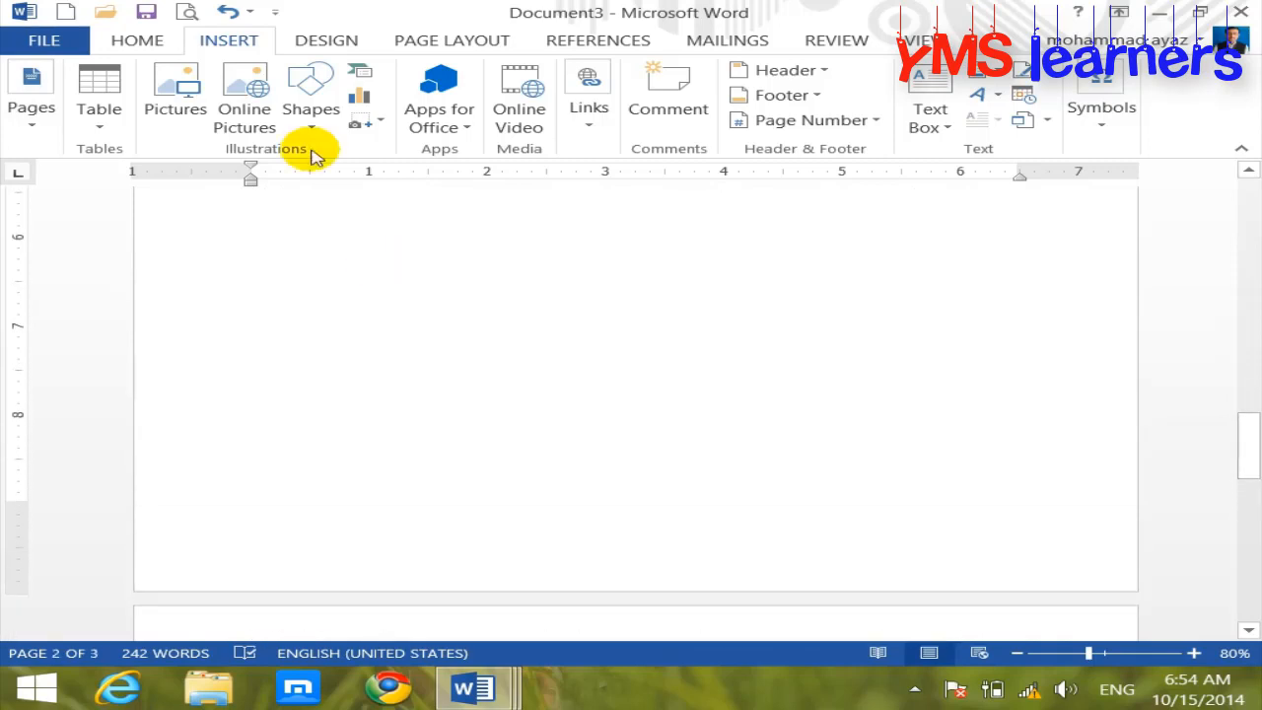
# Step: Check the document in the print preview at 10% zoom with all pages side by side, and return to editing
pyautogui.click(187, 12)
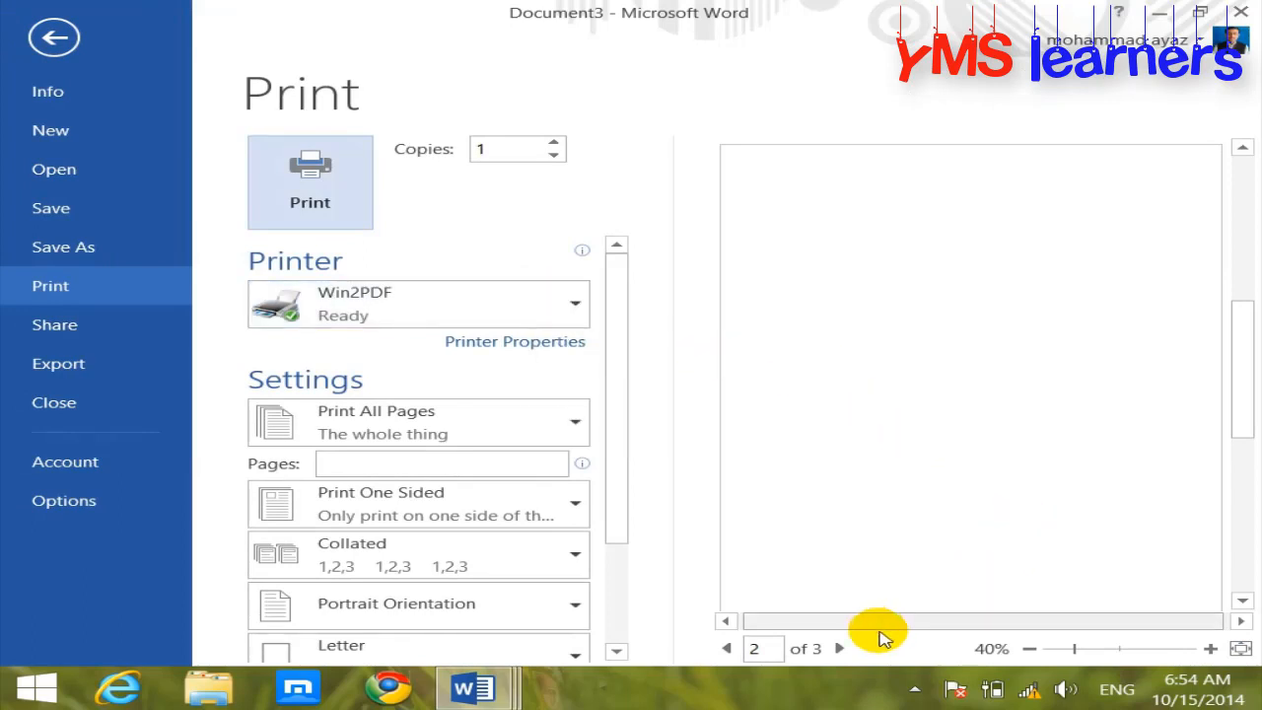
pyautogui.click(1029, 647)
pyautogui.click(1029, 648)
pyautogui.click(1029, 648)
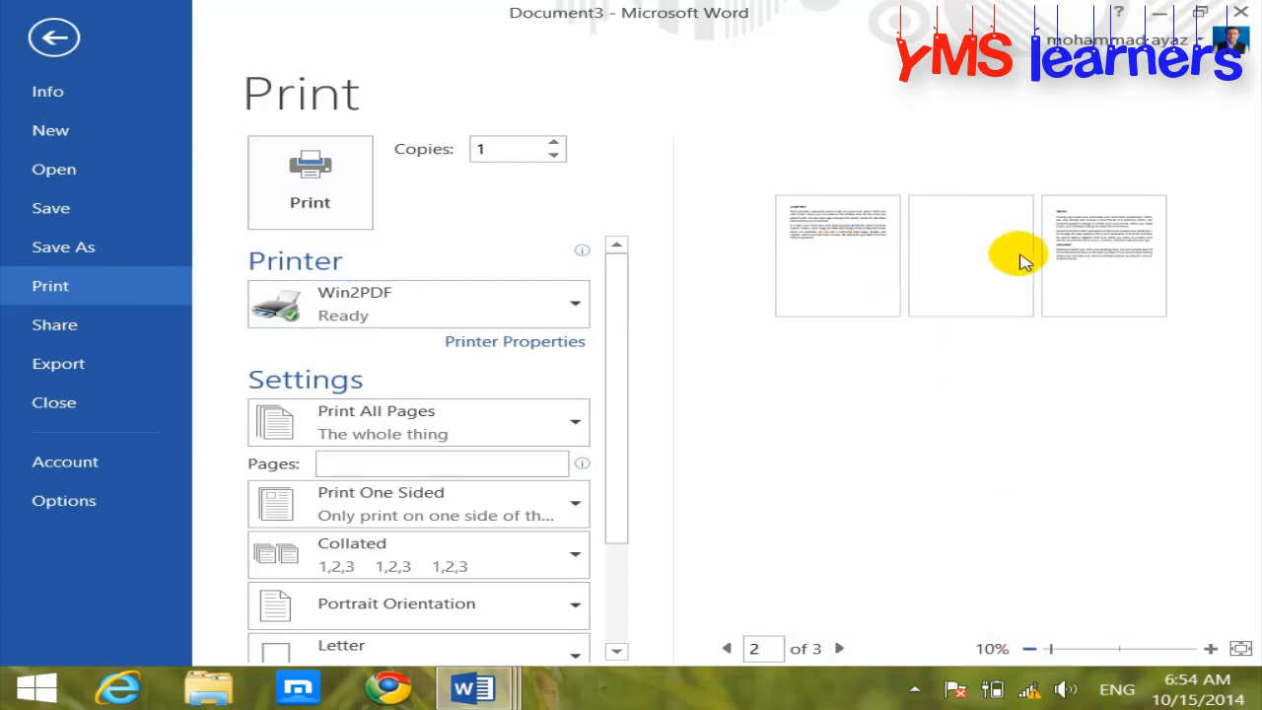
pyautogui.click(1210, 649)
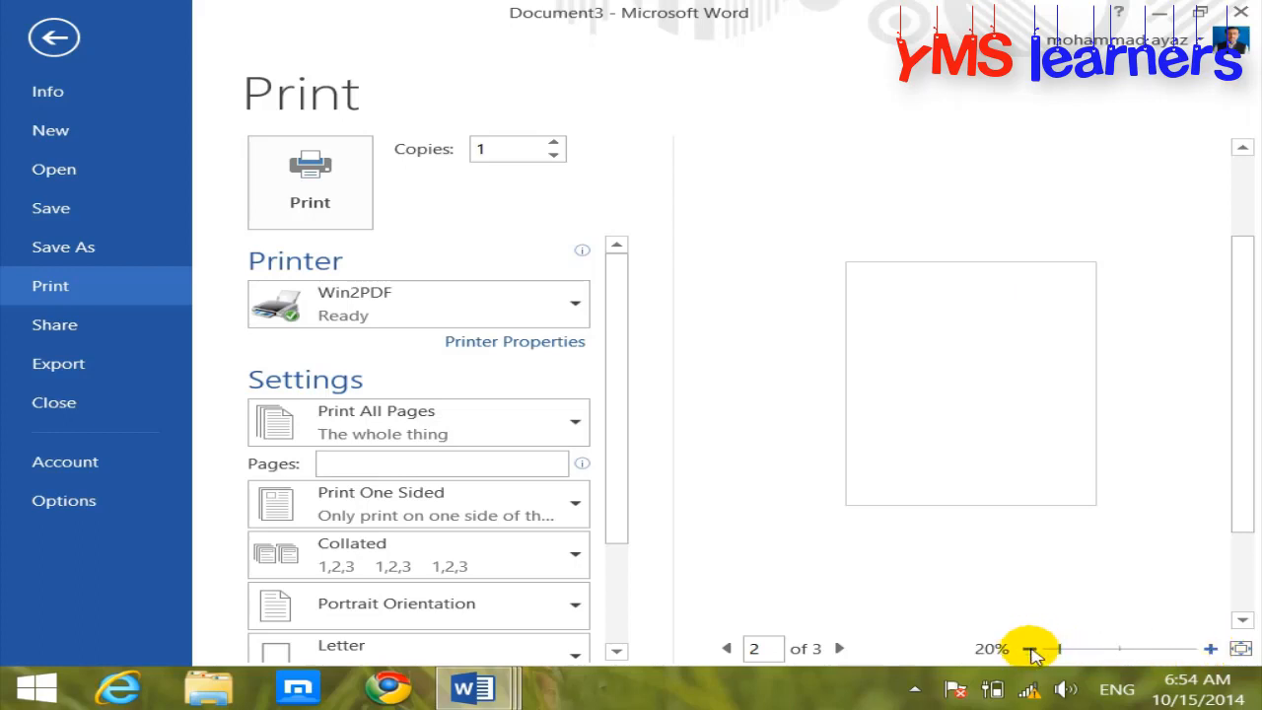
pyautogui.click(1029, 648)
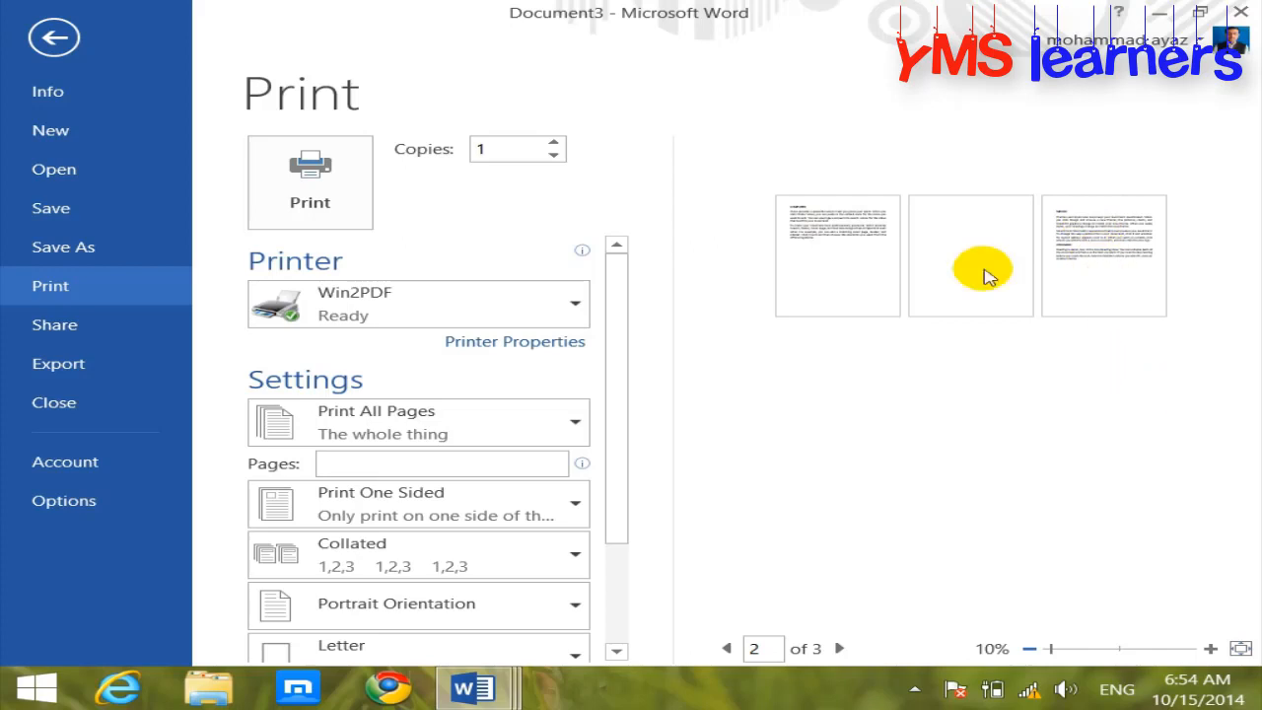
pyautogui.click(55, 39)
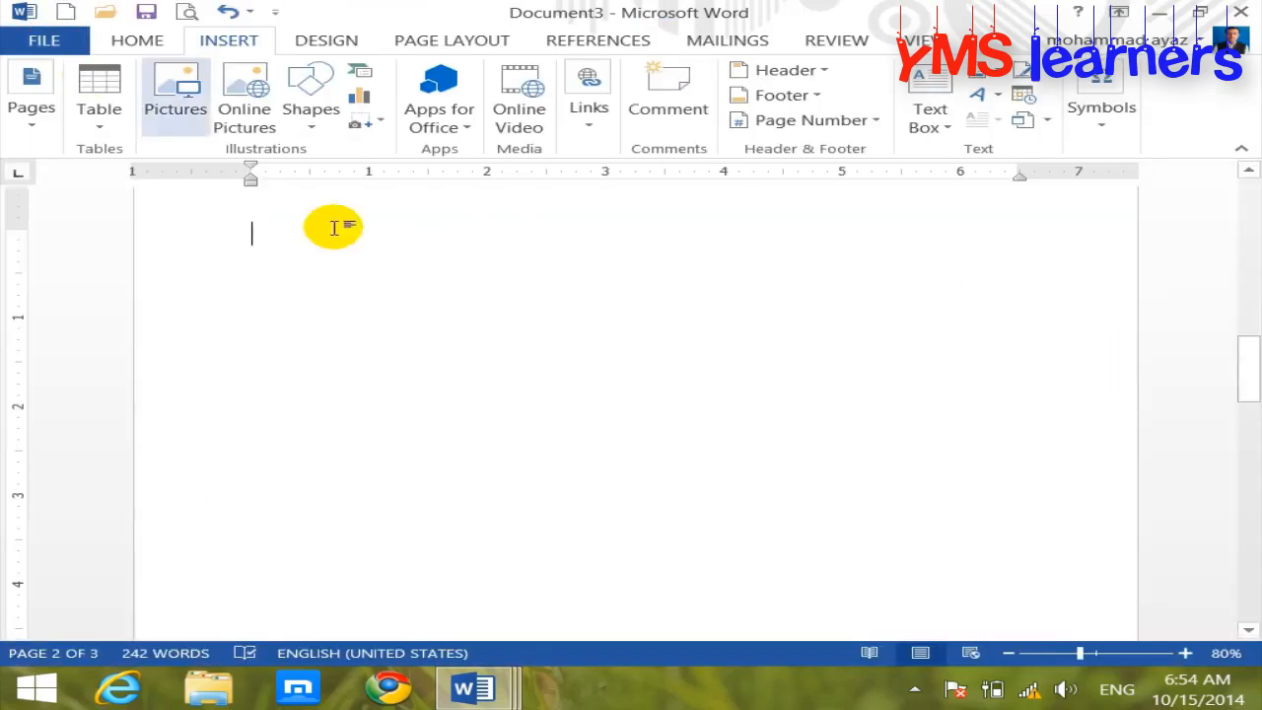
# Step: Undo the blank page insertion after the paragraph ending in "different galleries."
pyautogui.scroll(3, 511, 339)
pyautogui.scroll(5, 512, 340)
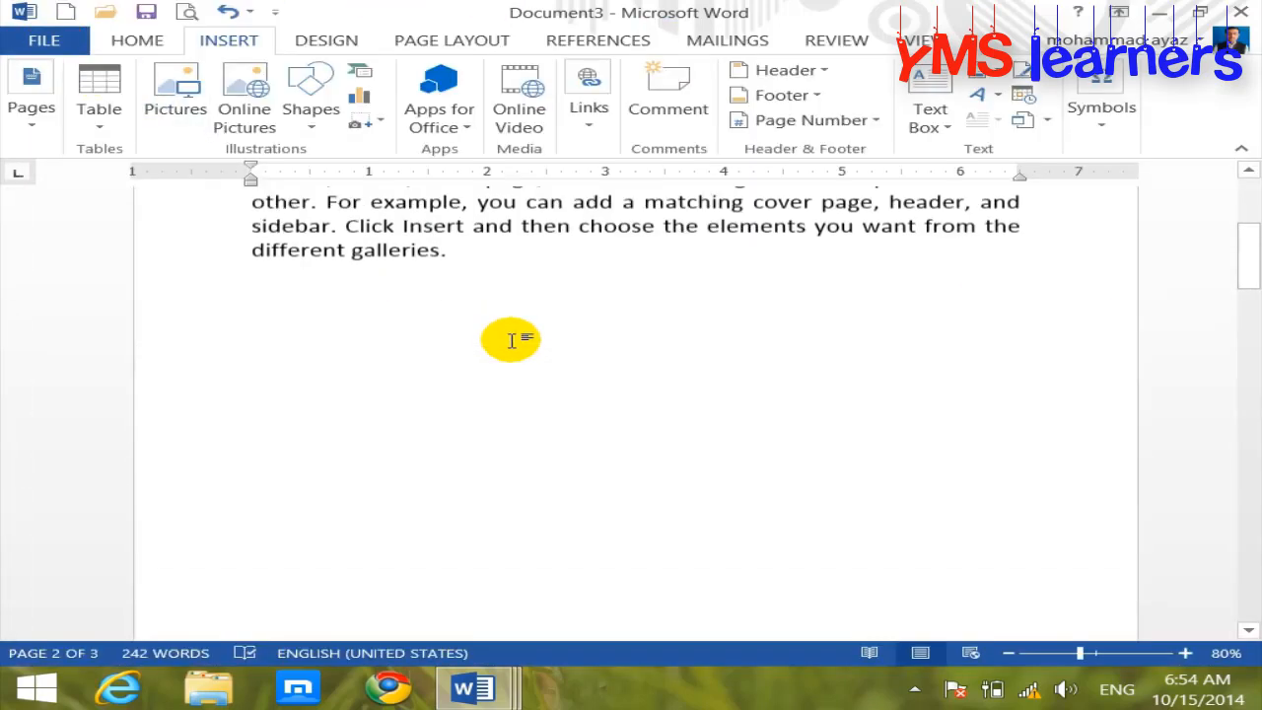
pyautogui.click(31, 116)
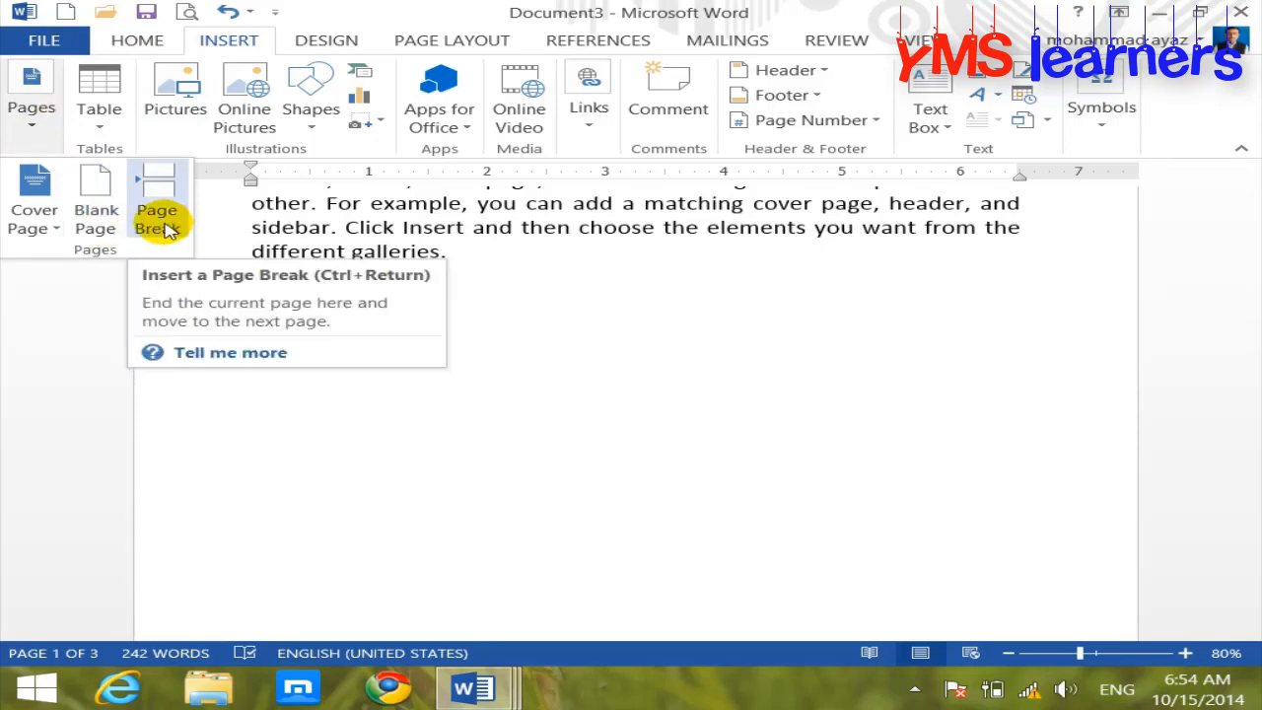
pyautogui.click(513, 469)
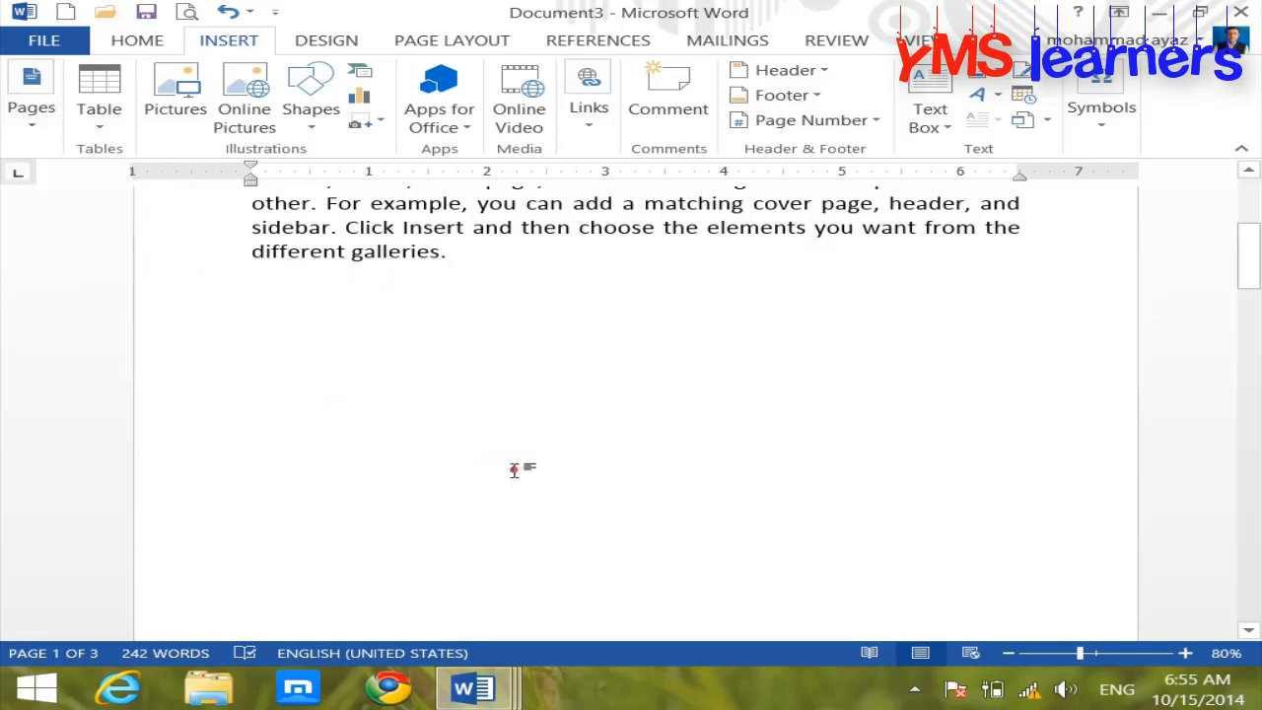
pyautogui.hotkey('ctrl', 'z')
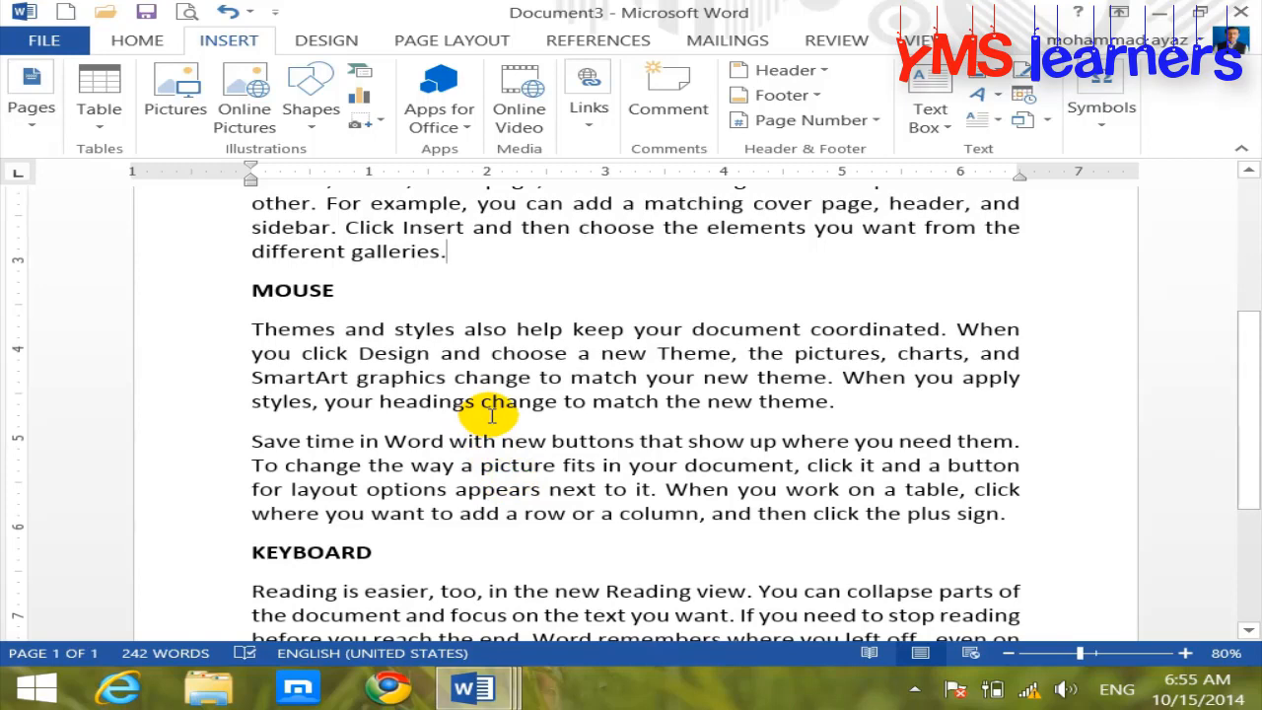
# Step: Try a page break after the paragraph ending in "different galleries.", and remove it together with its empty line
pyautogui.scroll(3, 467, 293)
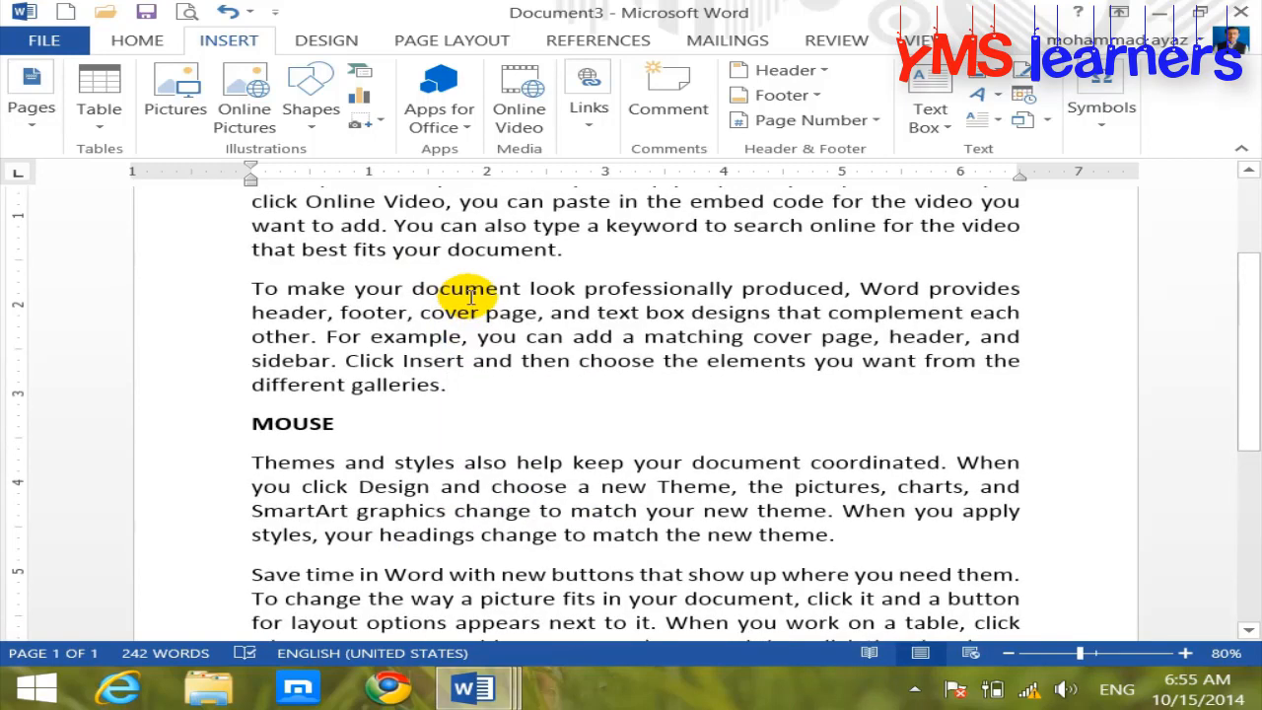
pyautogui.click(32, 113)
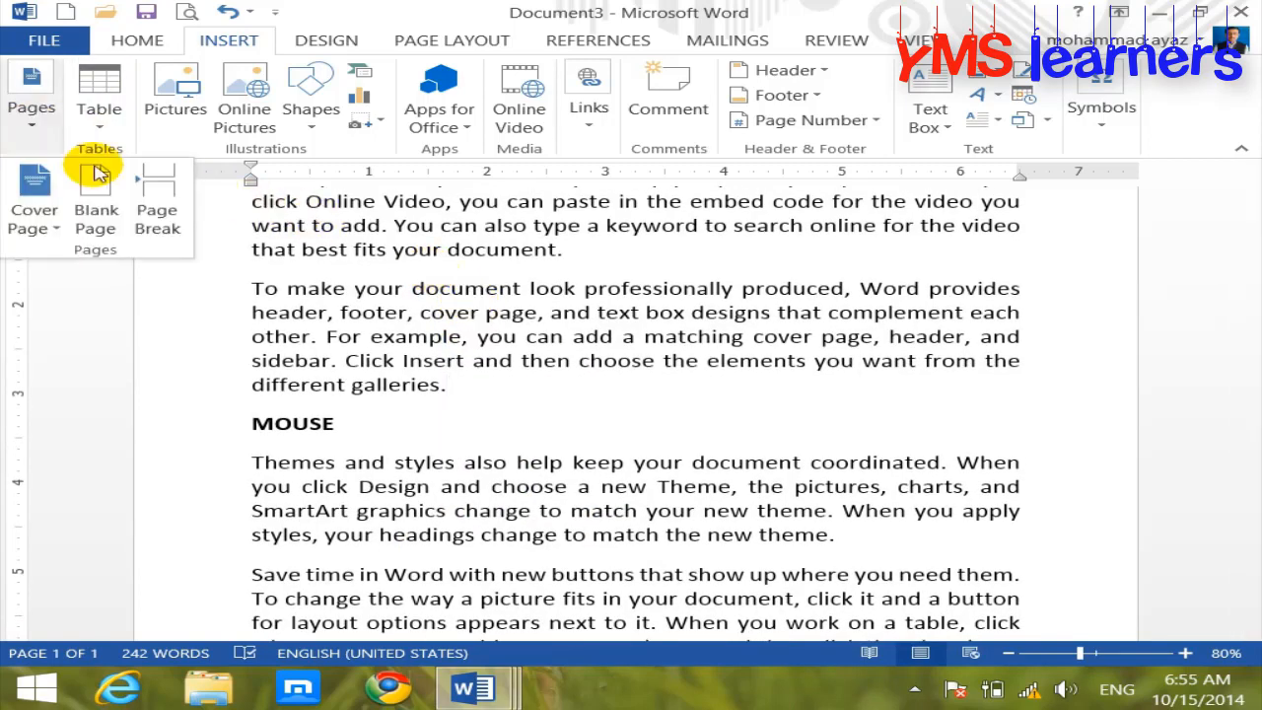
pyautogui.click(160, 218)
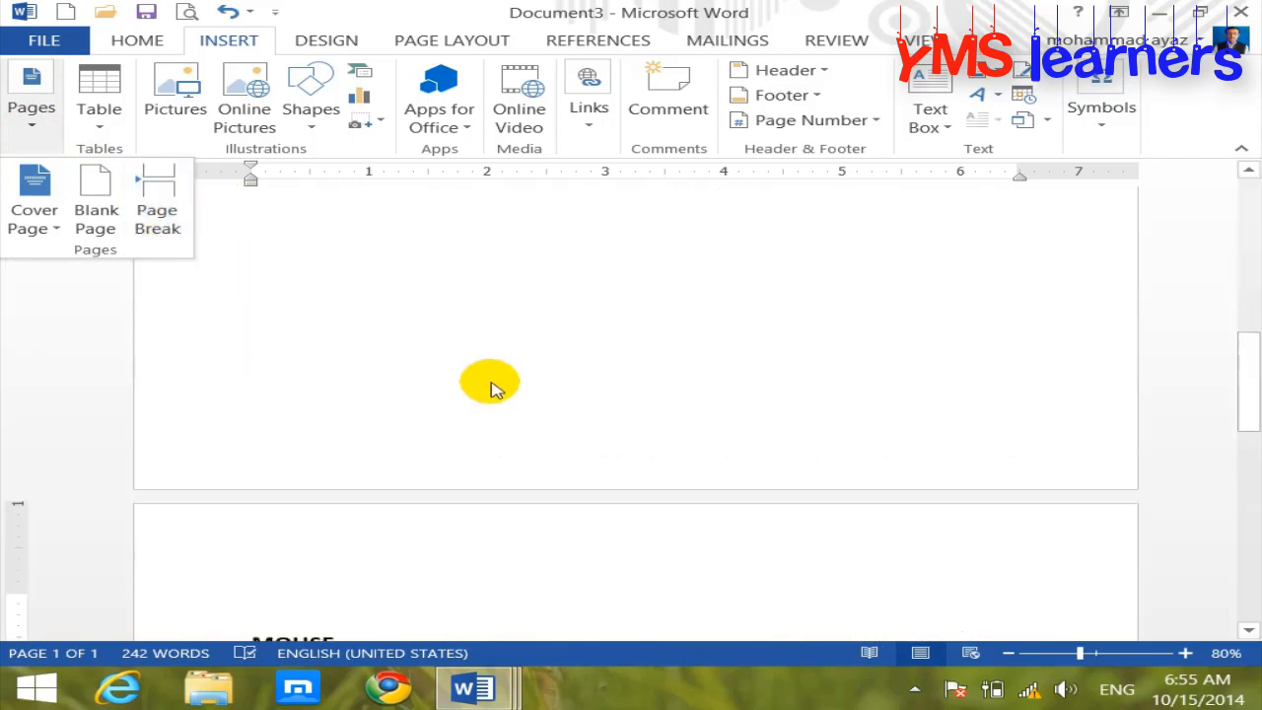
pyautogui.click(486, 383)
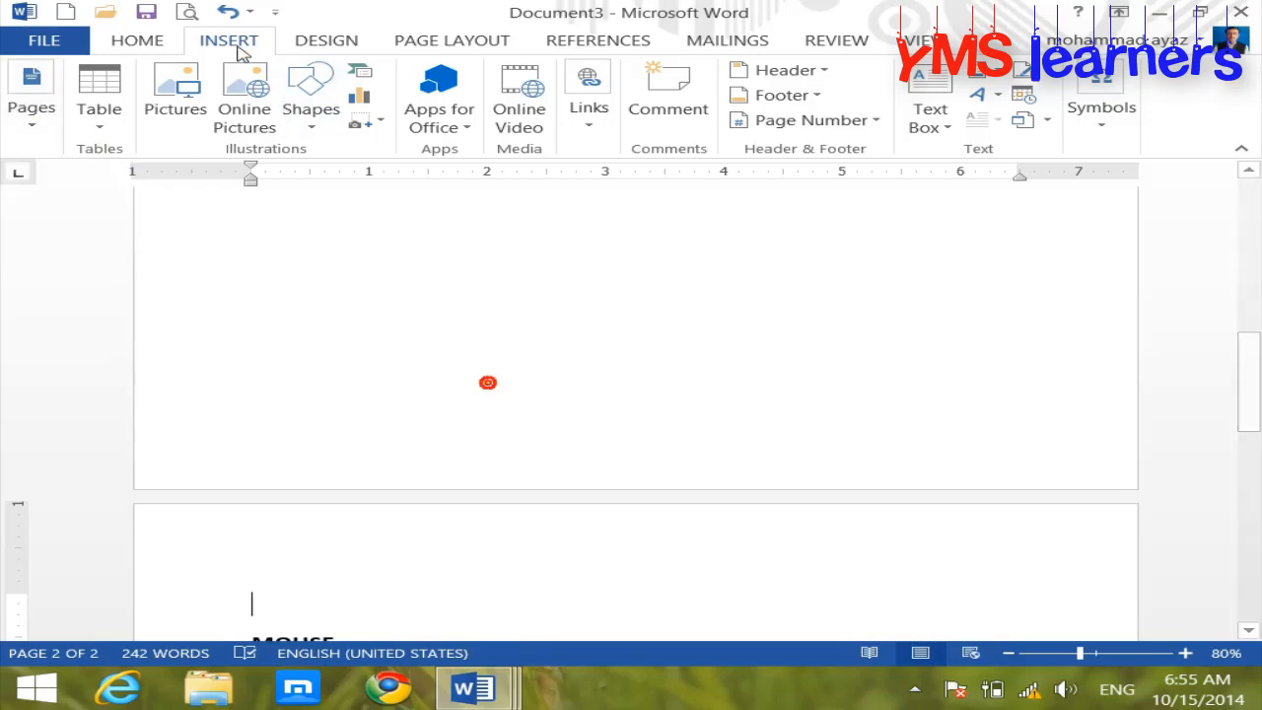
pyautogui.scroll(10, 360, 253)
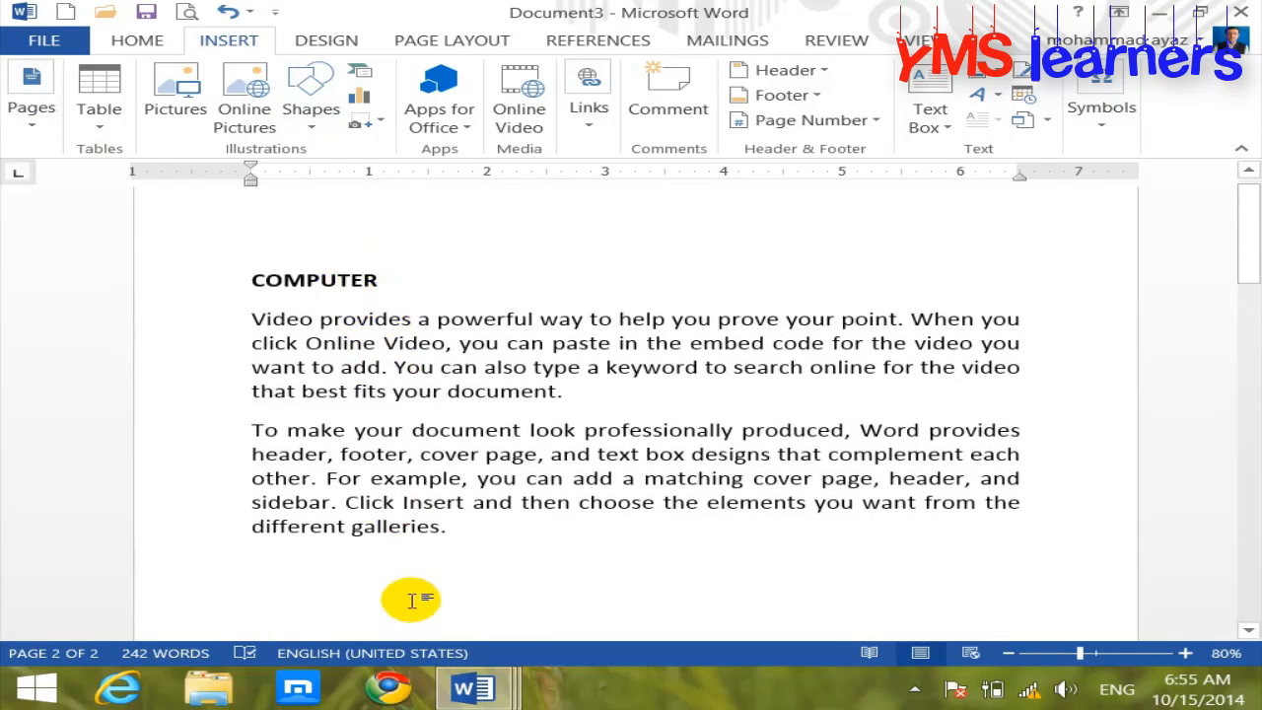
pyautogui.scroll(-10, 383, 535)
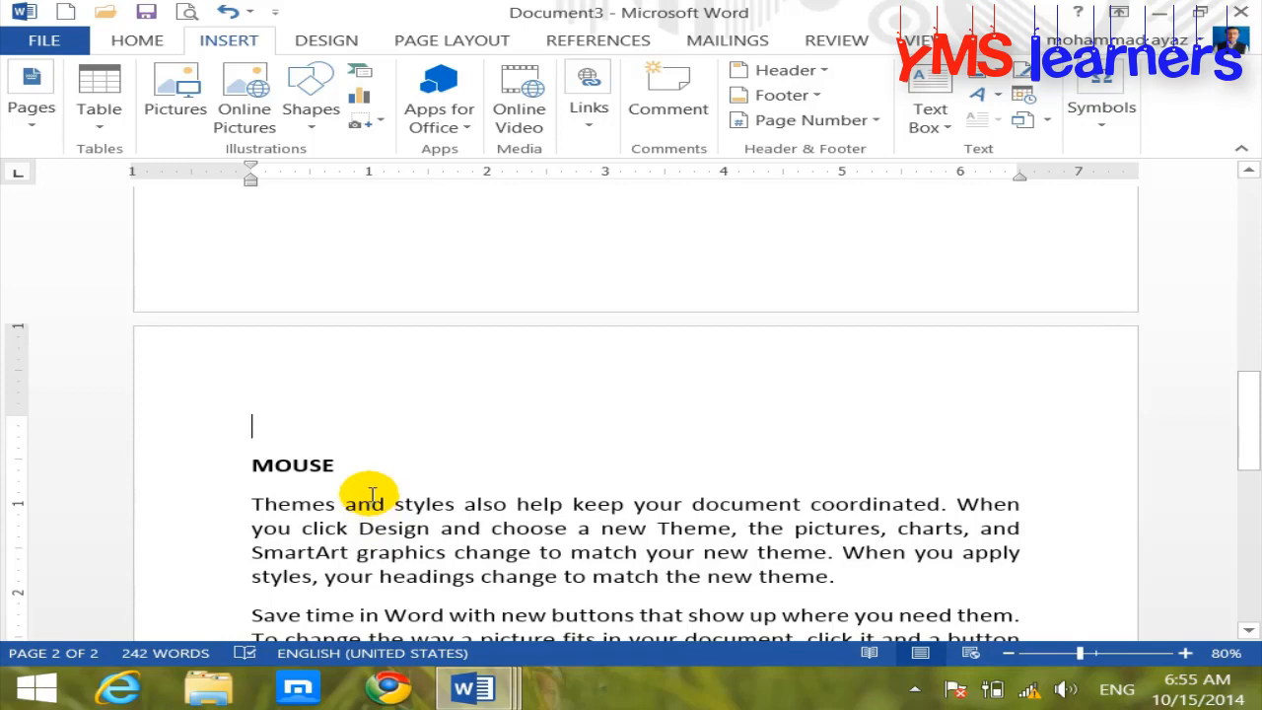
pyautogui.press('BackSpace')
pyautogui.press('BackSpace')
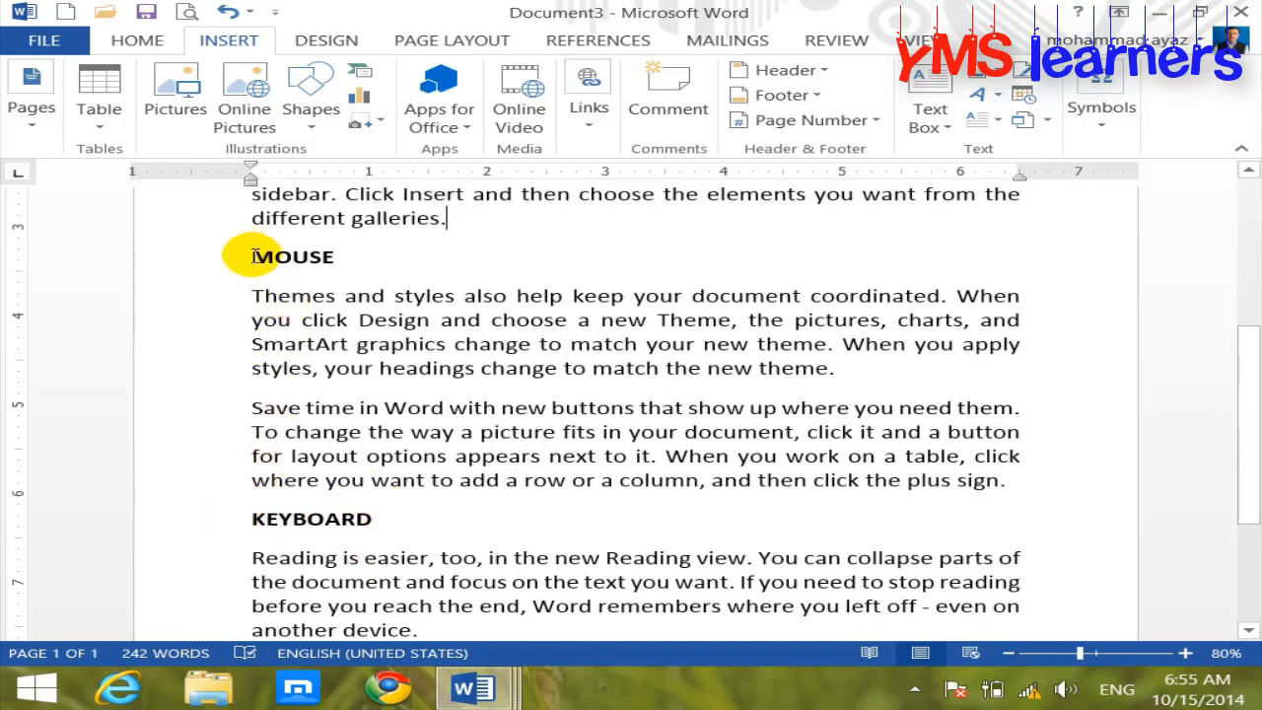
# Step: Insert a page break directly before the "MOUSE" heading so that this section starts on a new page
pyautogui.scroll(3, 329, 404)
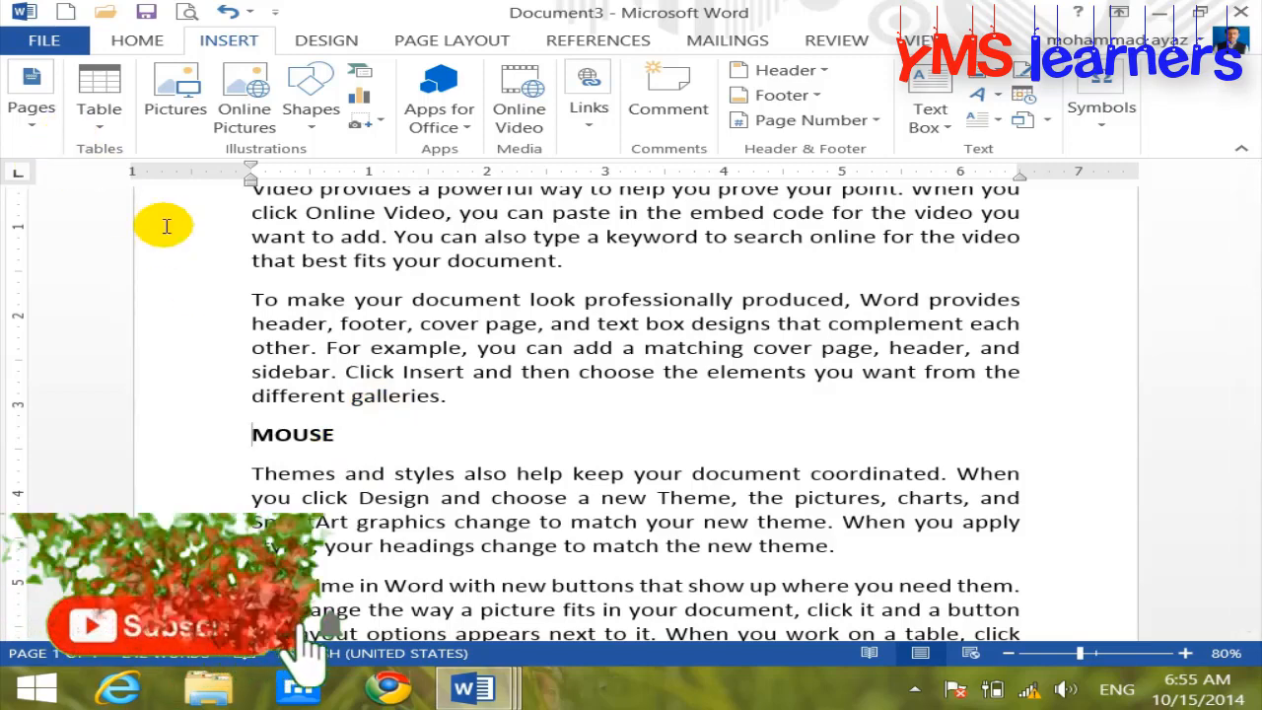
pyautogui.hotkey('ctrl', 'Return')
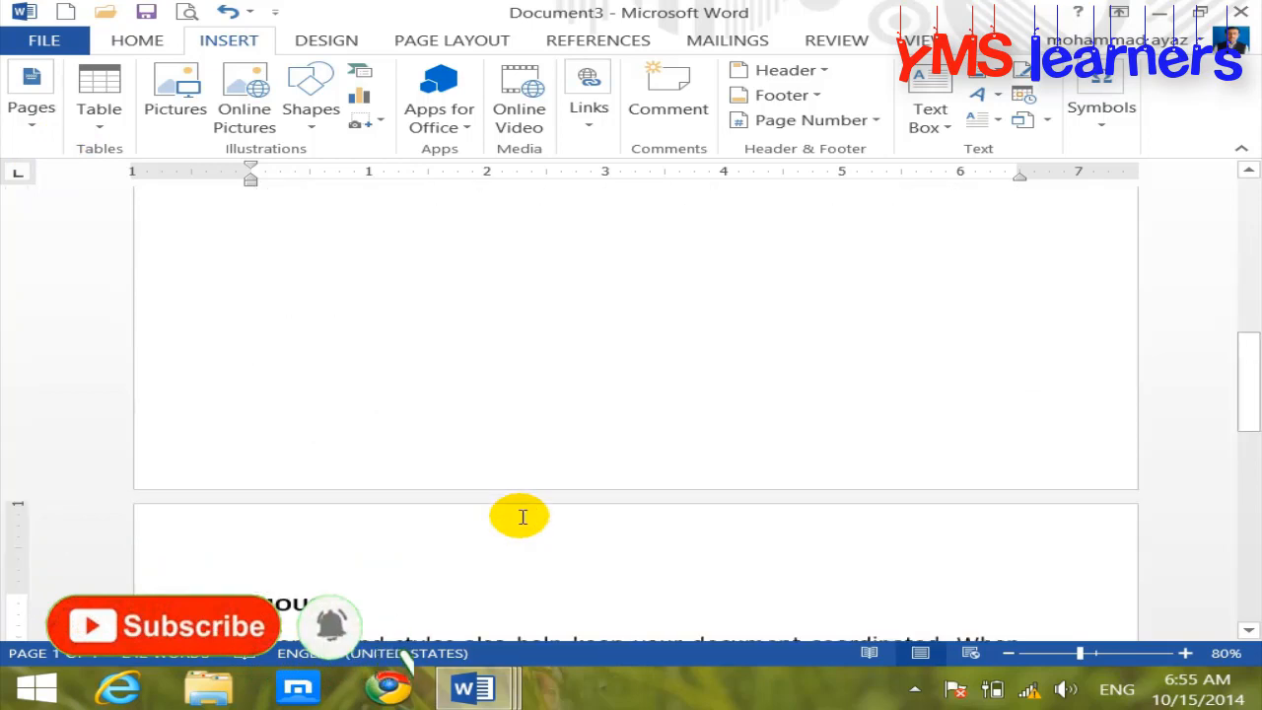
pyautogui.scroll(-5, 484, 385)
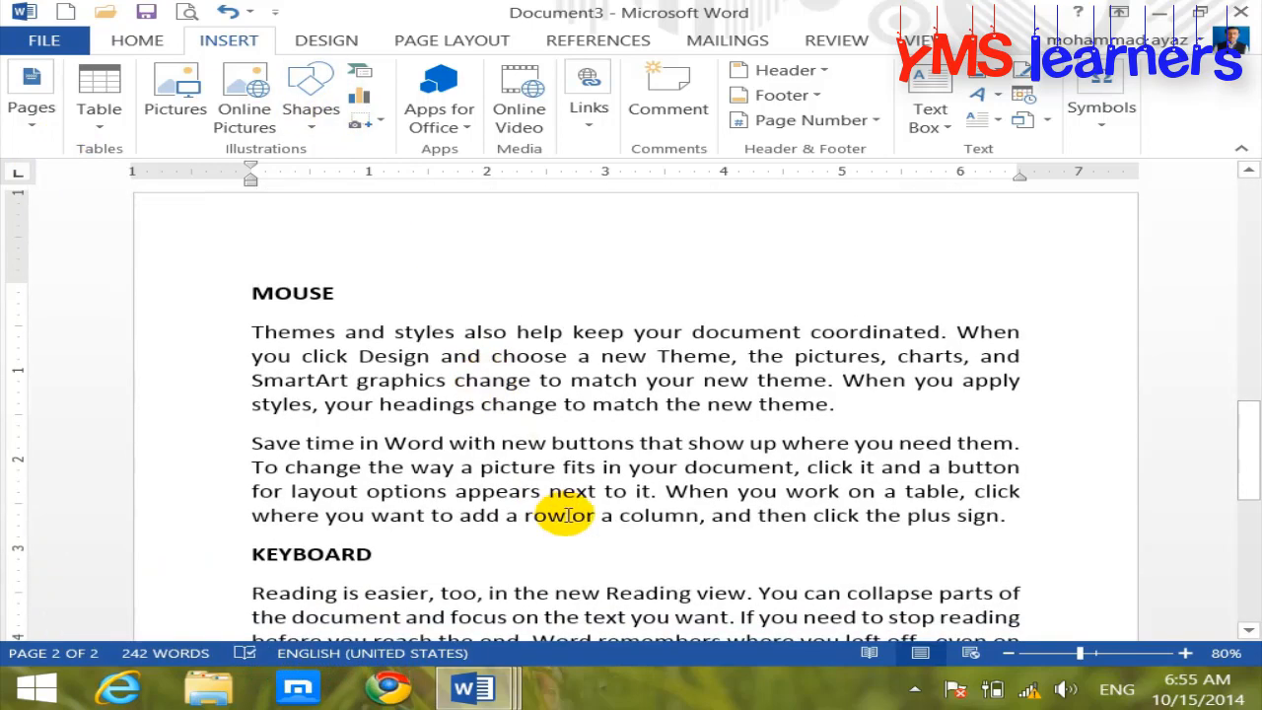
pyautogui.scroll(7, 569, 511)
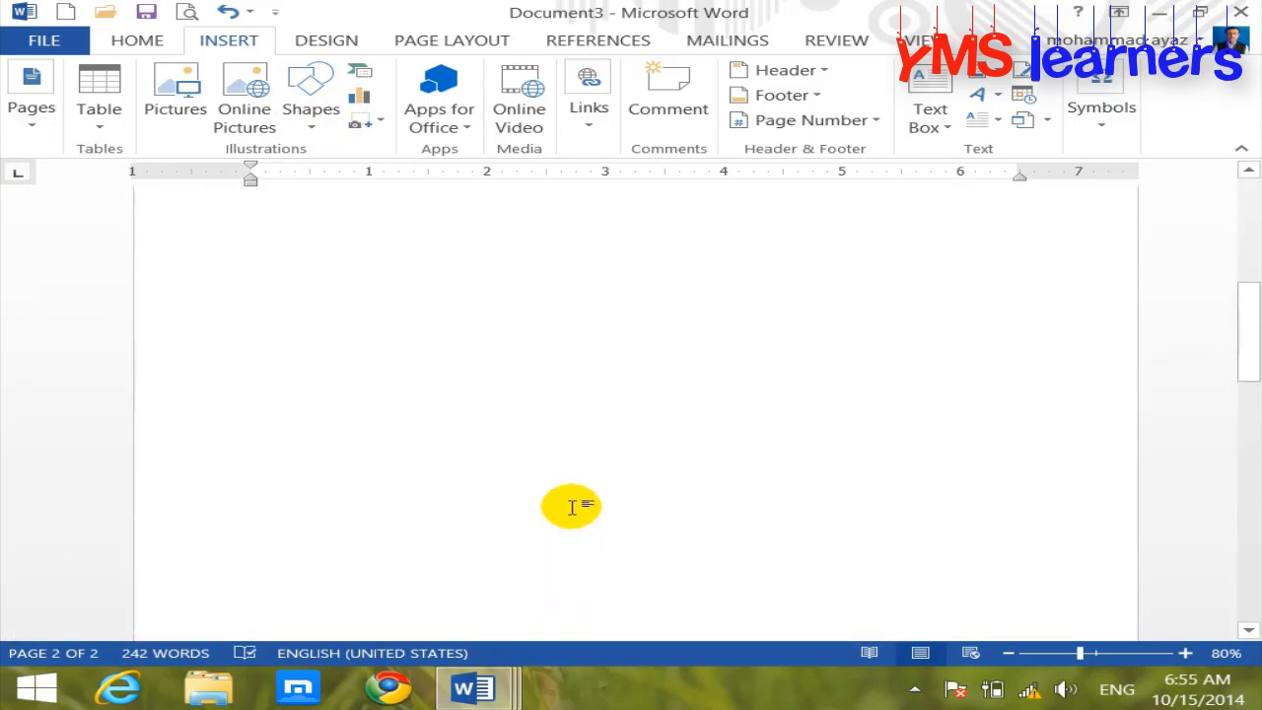
pyautogui.scroll(-7, 571, 508)
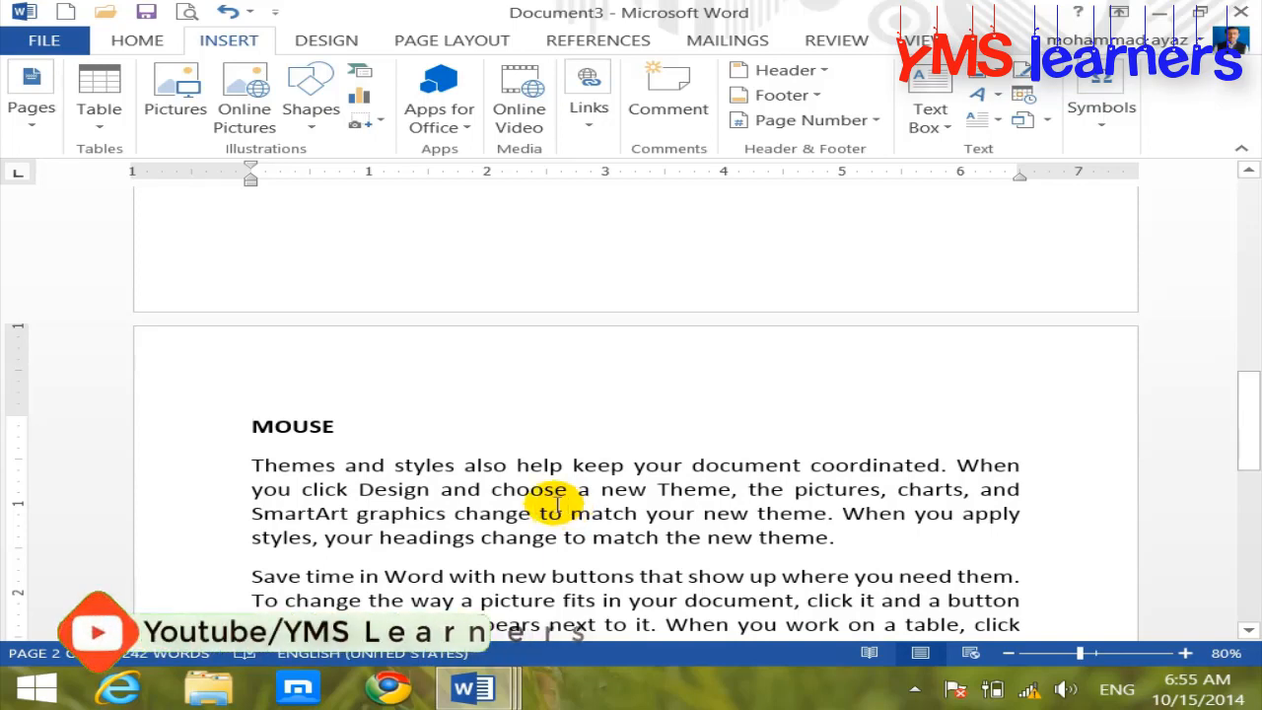
# Step: Check how the text is split across pages in the print preview, and return to editing
pyautogui.click(189, 11)
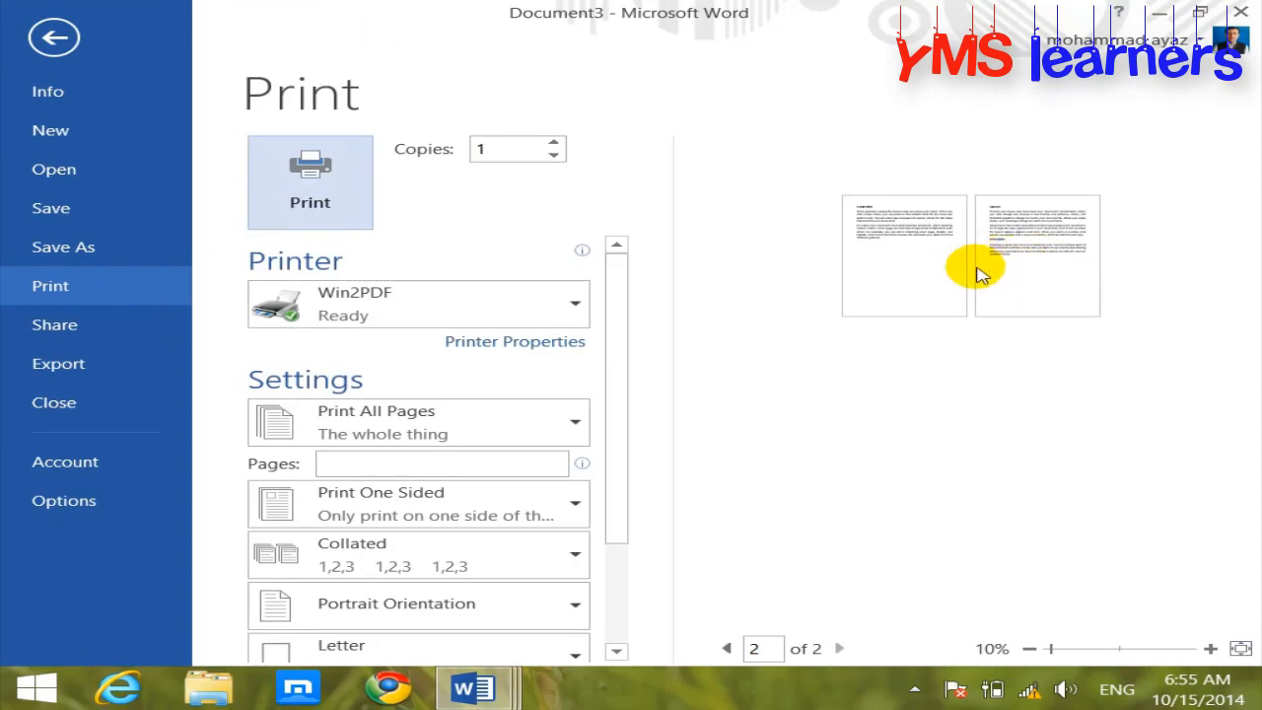
pyautogui.click(54, 38)
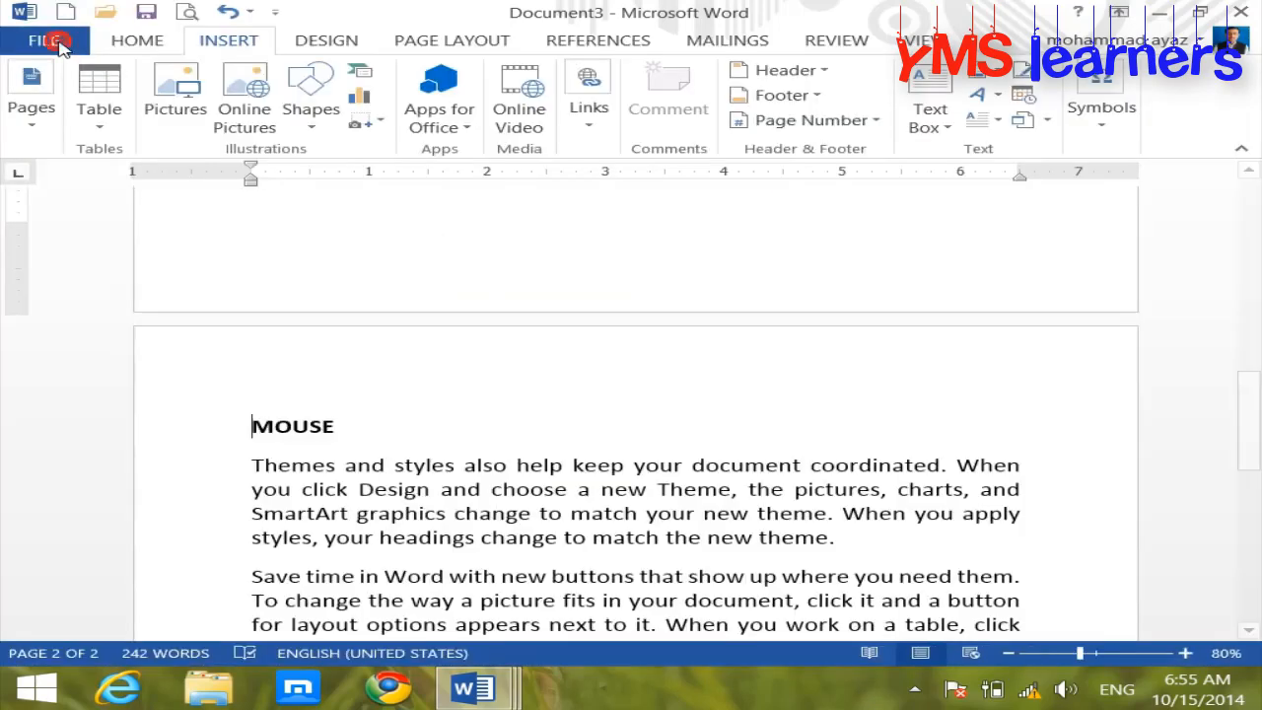
pyautogui.click(38, 129)
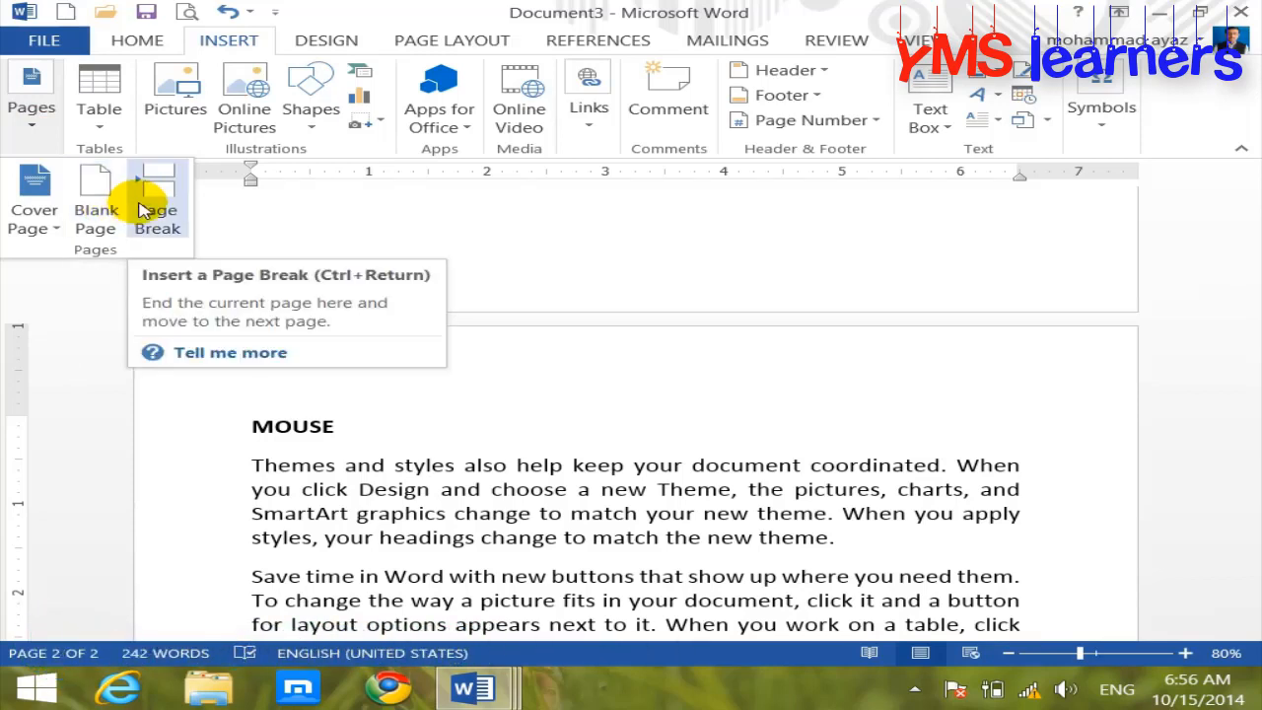
pyautogui.click(632, 392)
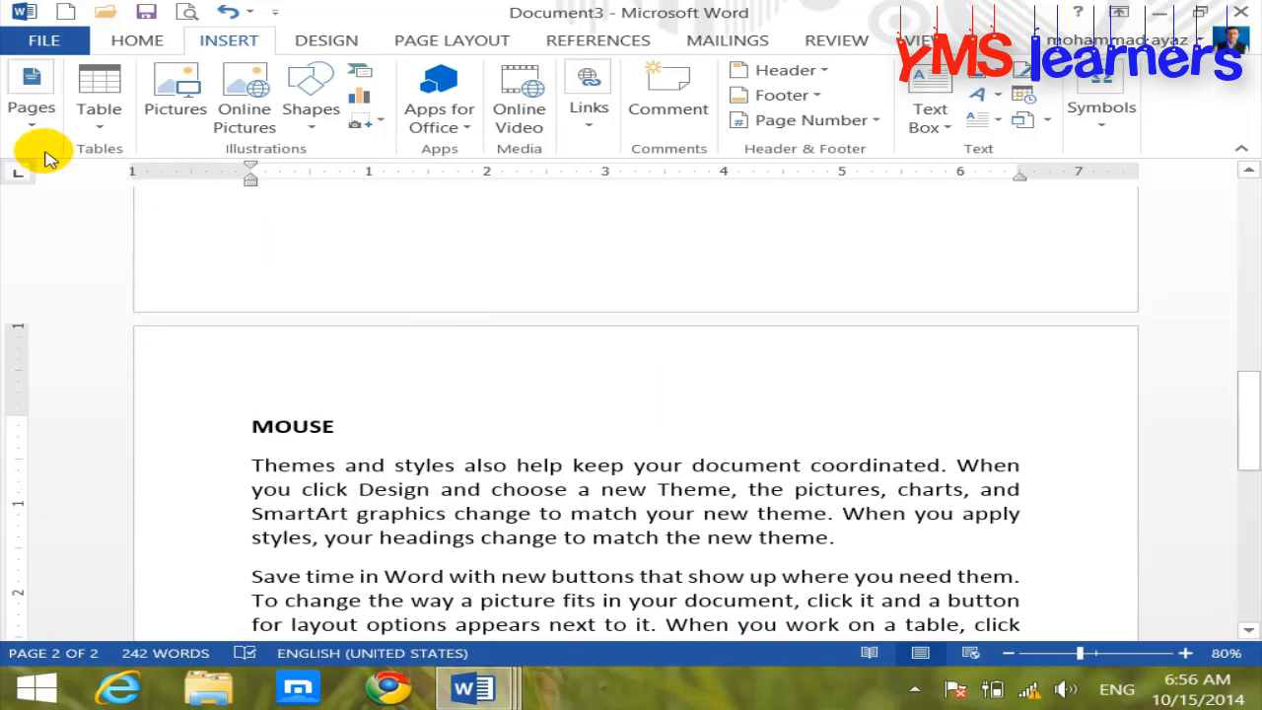